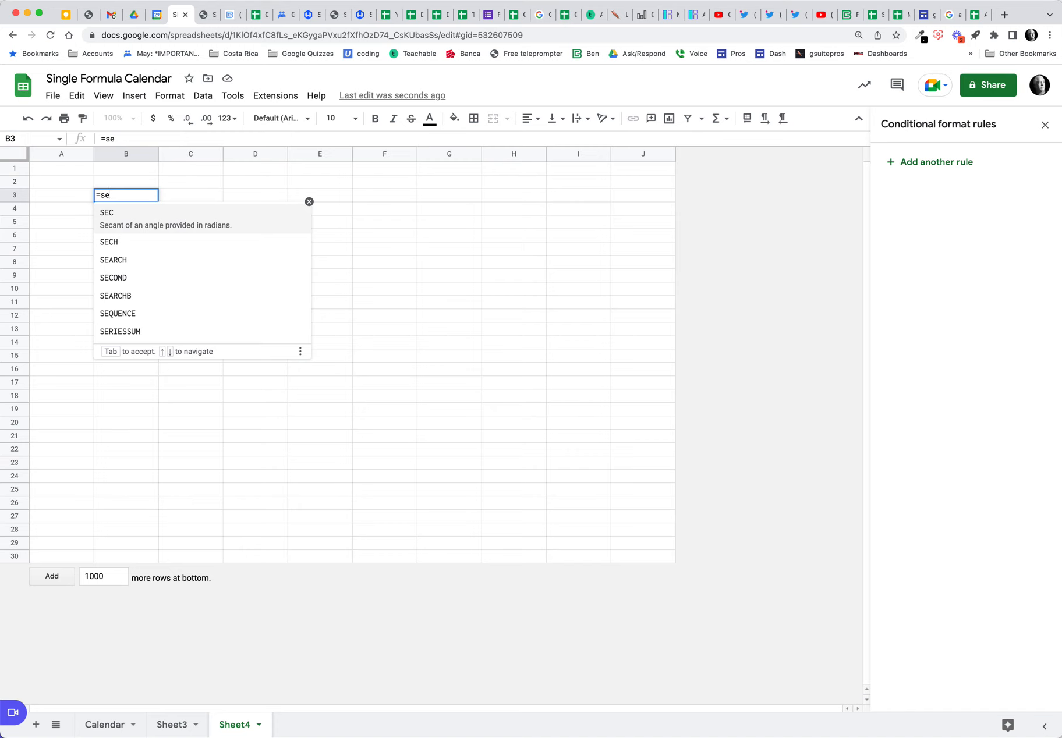
Step: Enter a SEQUENCE formula in cell B3 that generates a grid of 6 rows by 7 columns
left_click(133, 311)
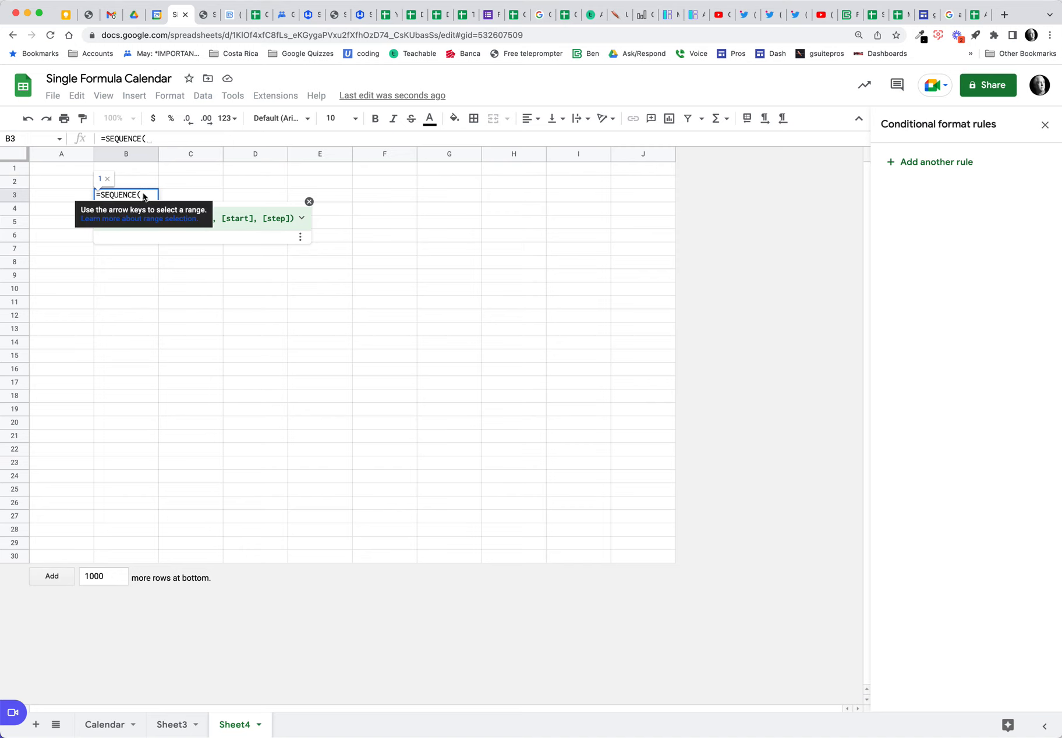
type("6")
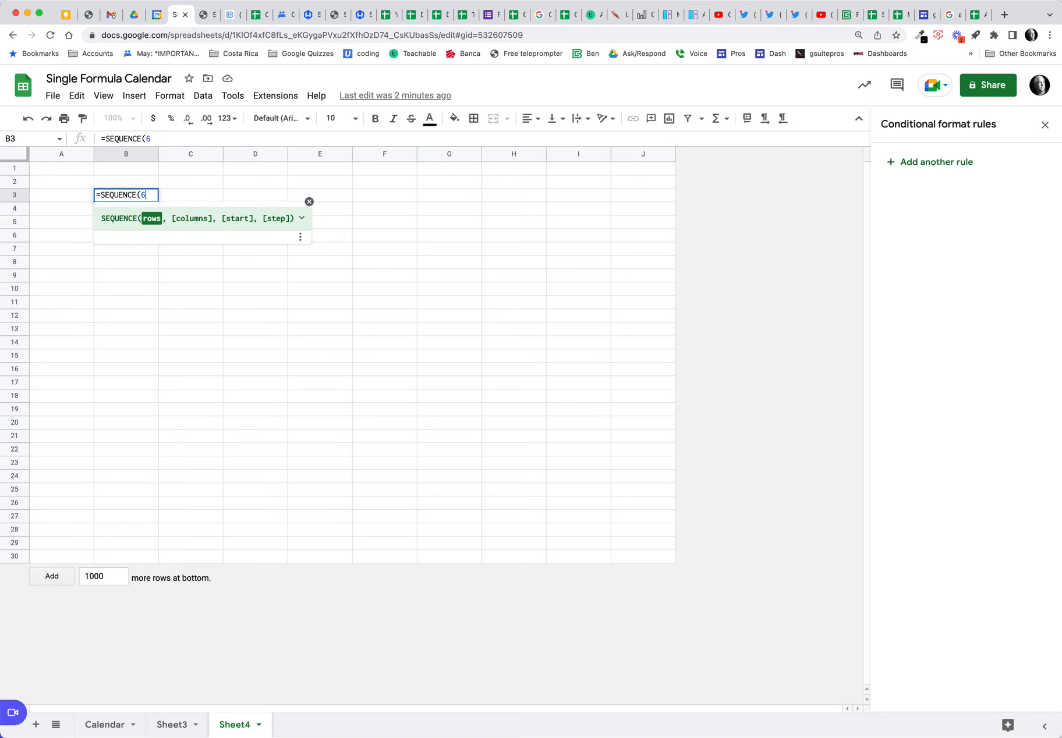
type(",7")
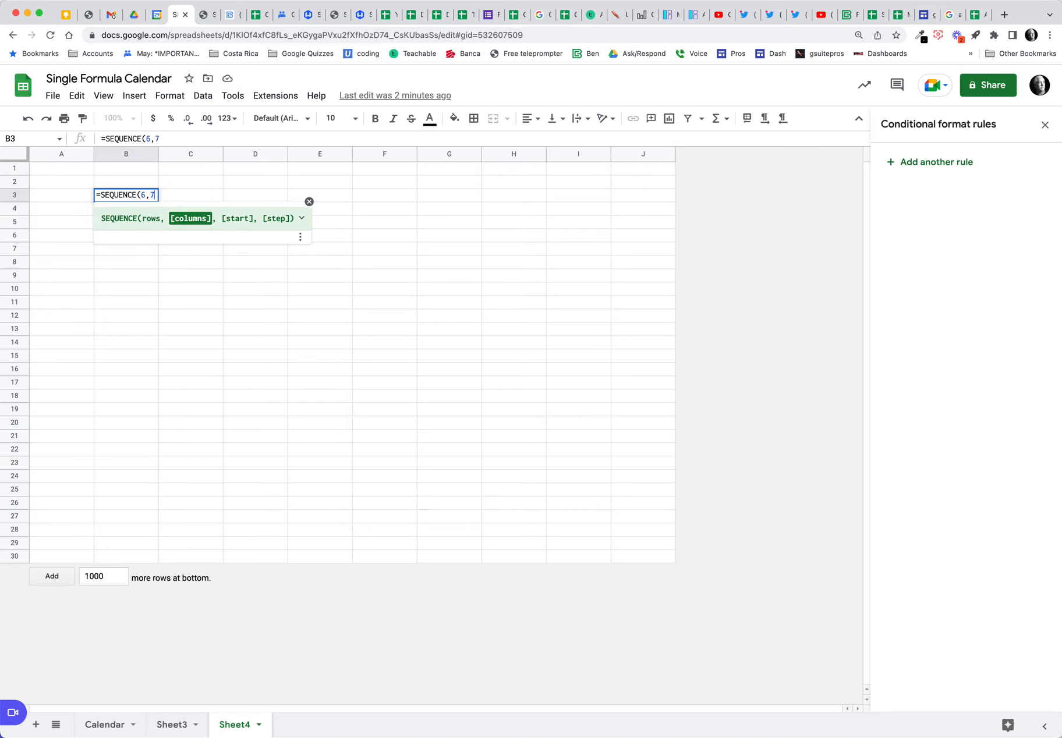
type(")")
key("Return")
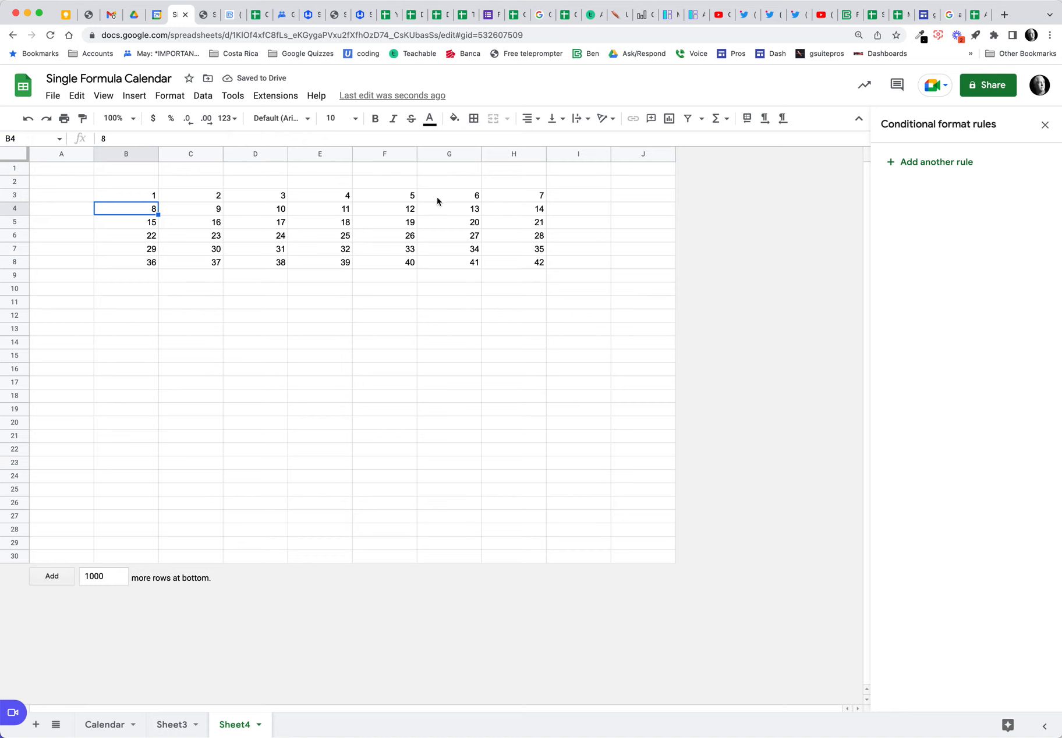
Step: Add "1/1/2022" as the start argument of the SEQUENCE formula in B3
left_click(138, 201)
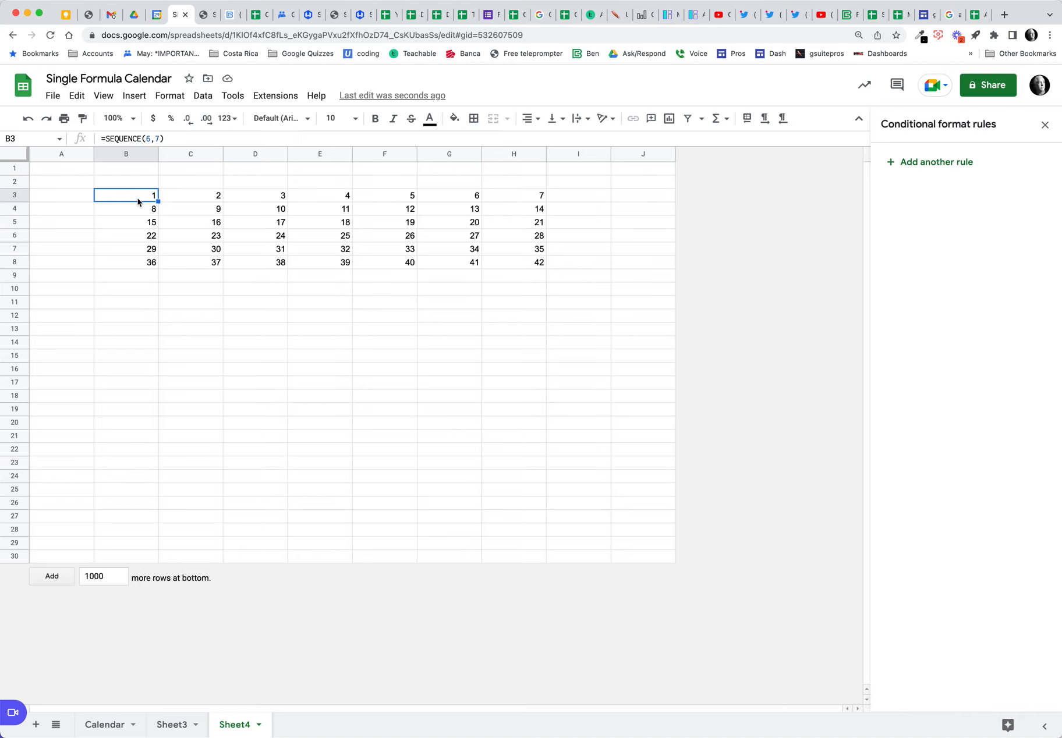
left_click(159, 139)
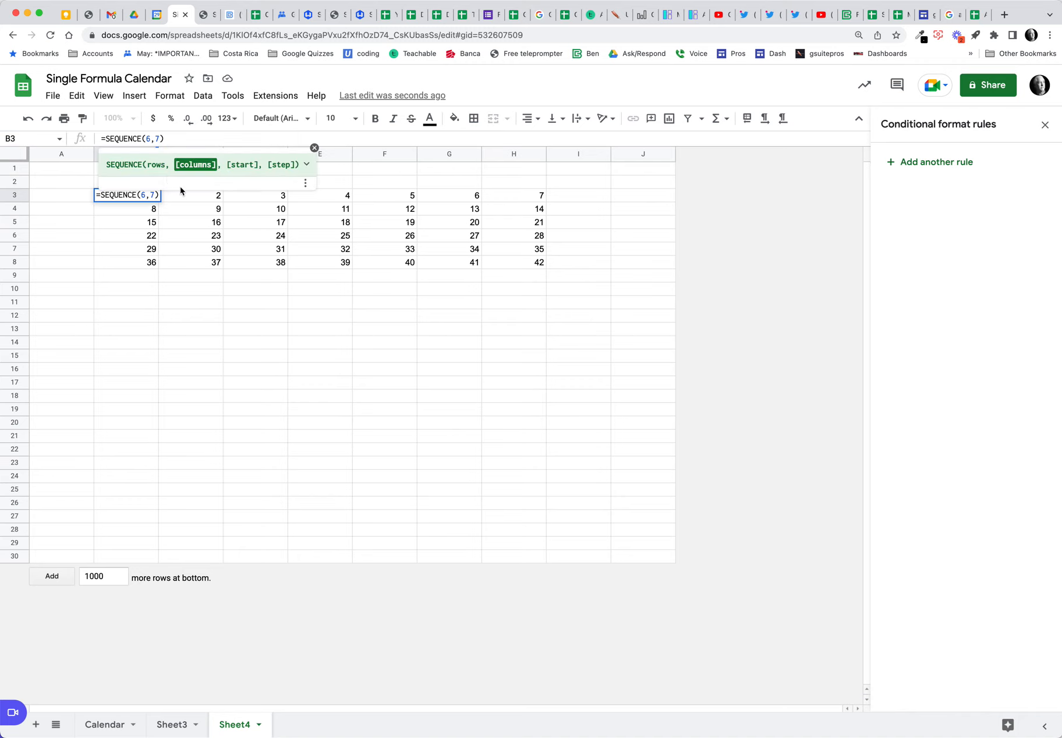
type(", ")
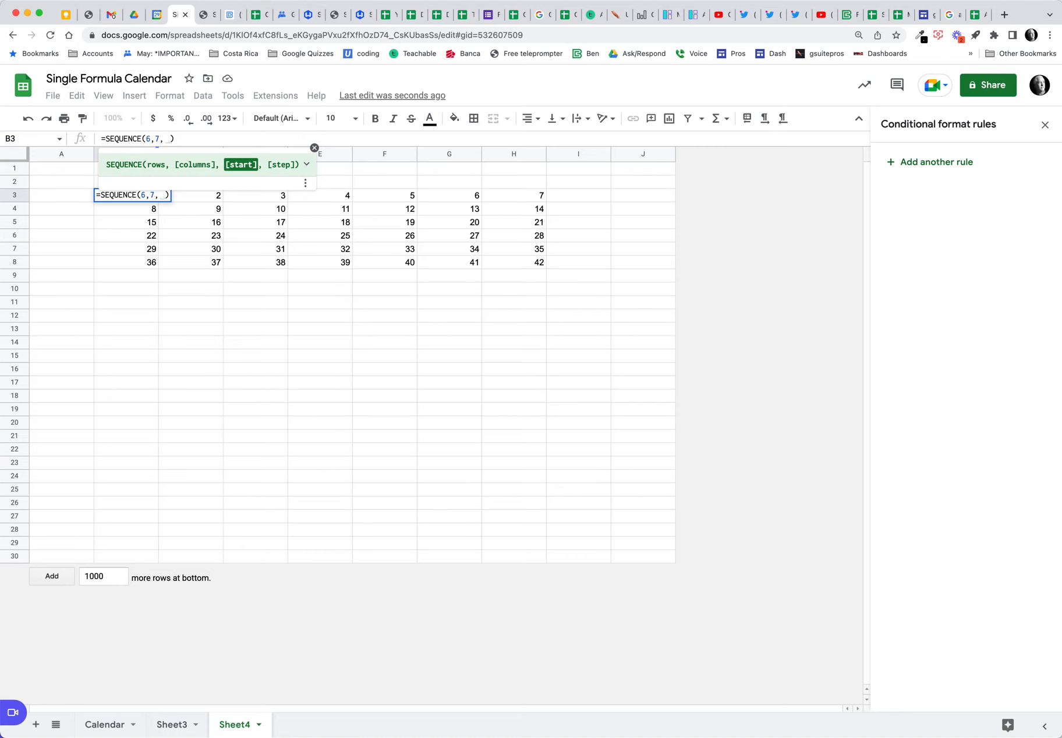
type("\"")
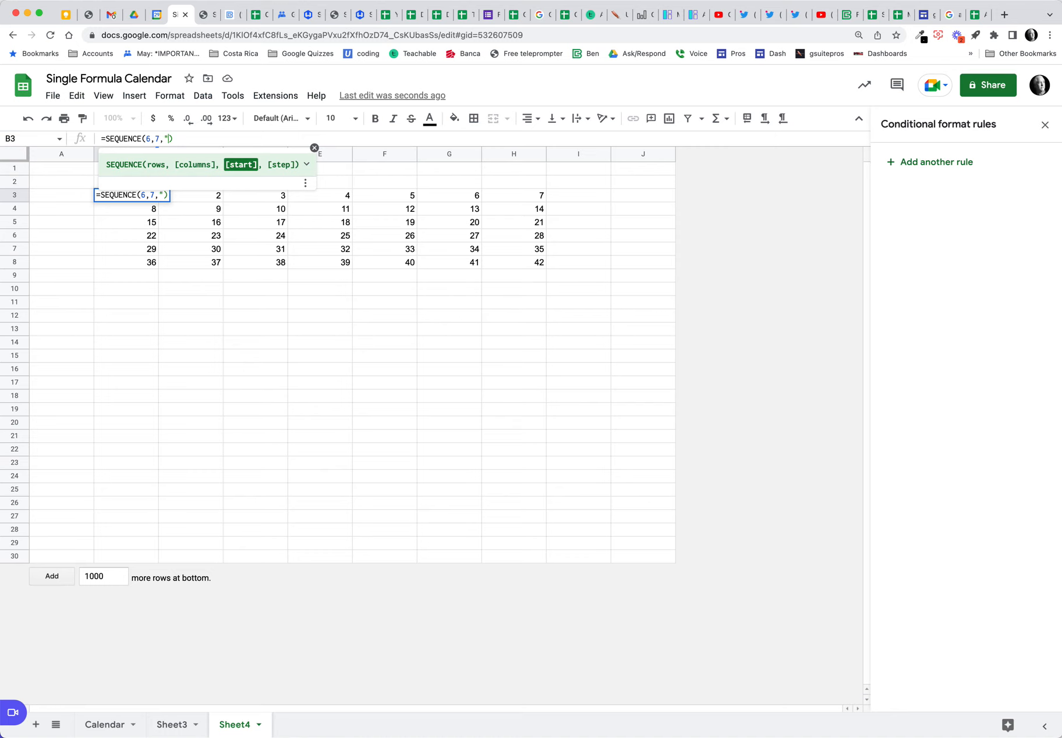
type("1/1/2022\"")
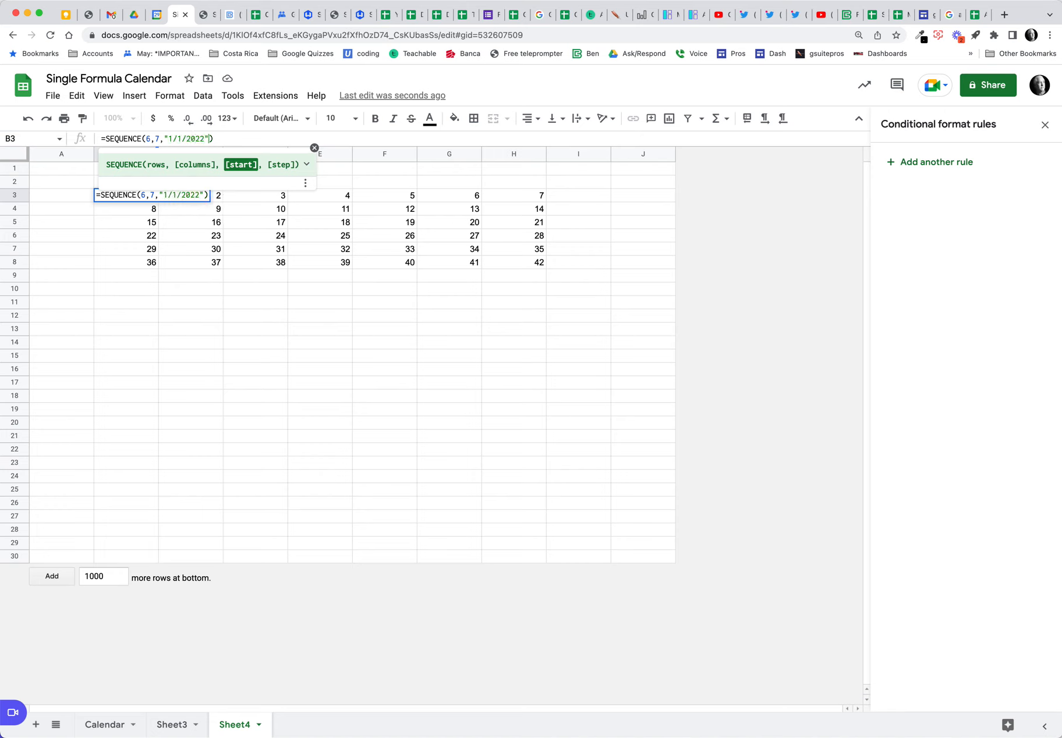
key("Return")
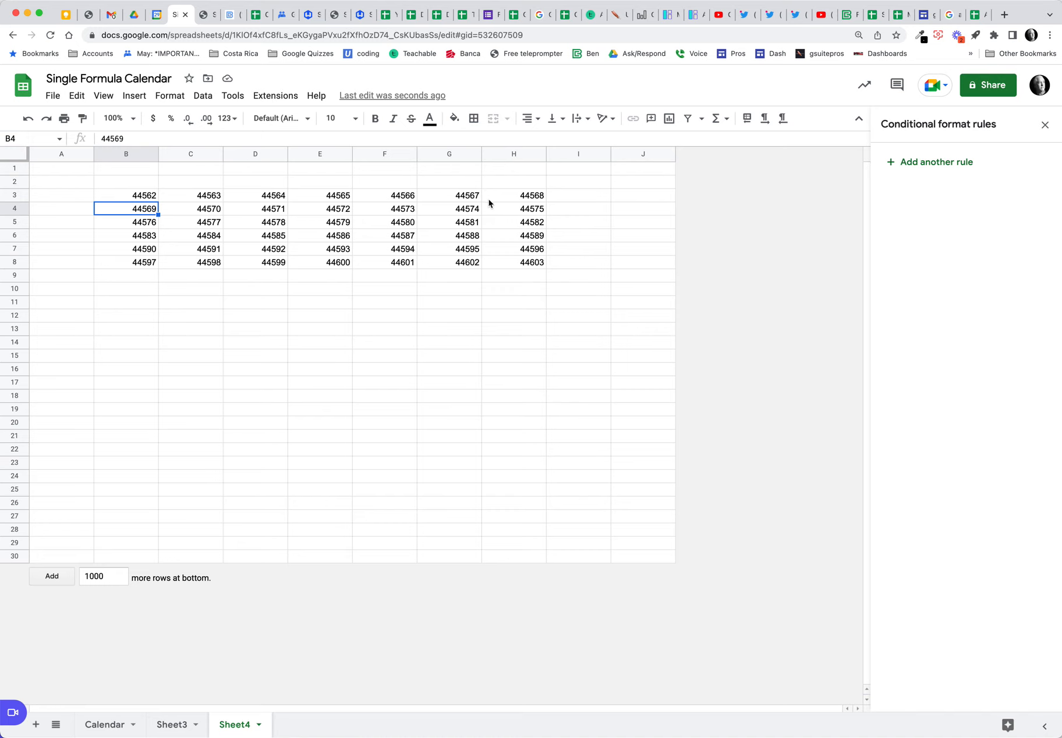
Step: Enter the date 1/1/1900 in cell G11 and format it as Number to expose its serial value
left_click(440, 309)
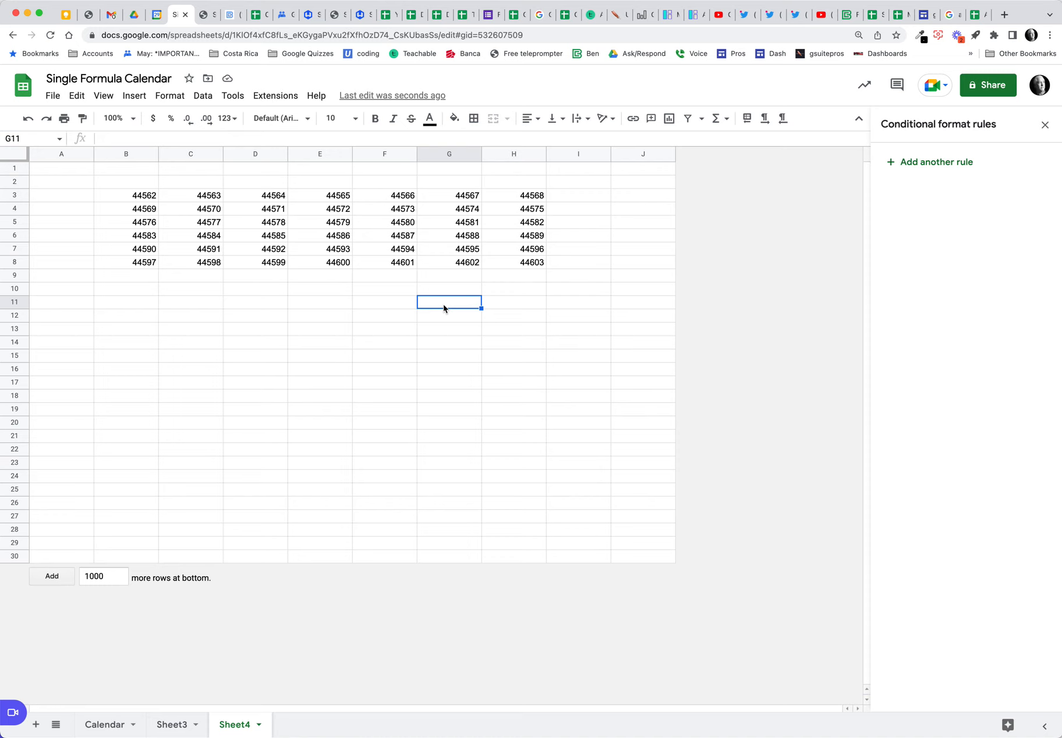
type("1/1/1900")
key("Return")
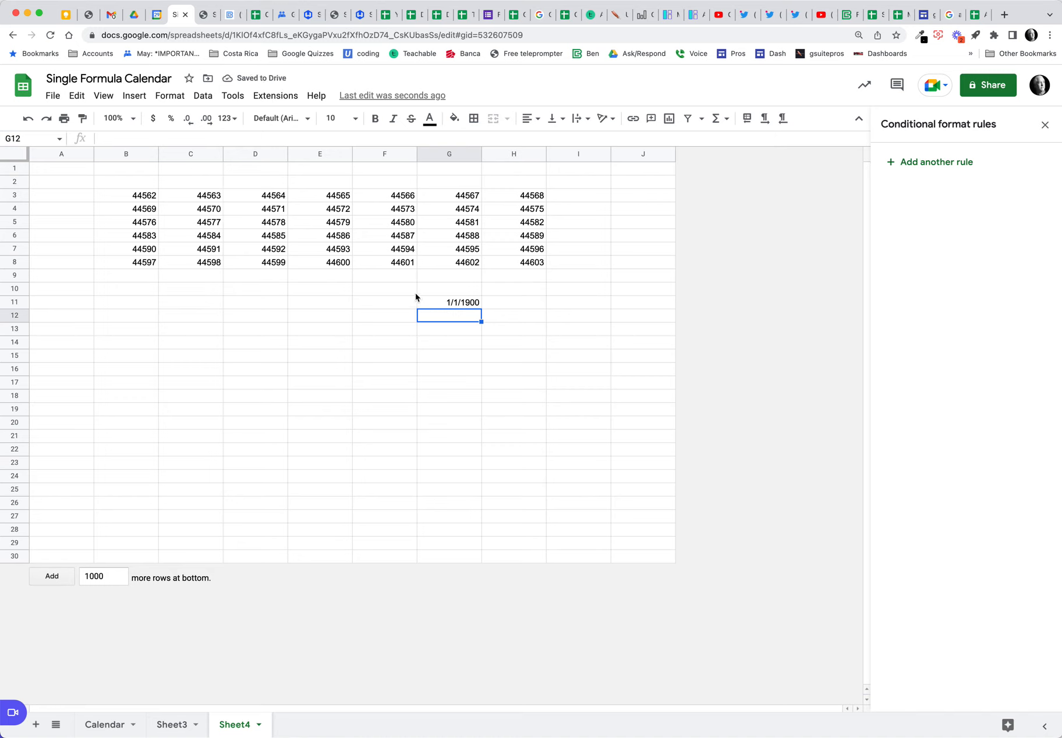
left_click(455, 305)
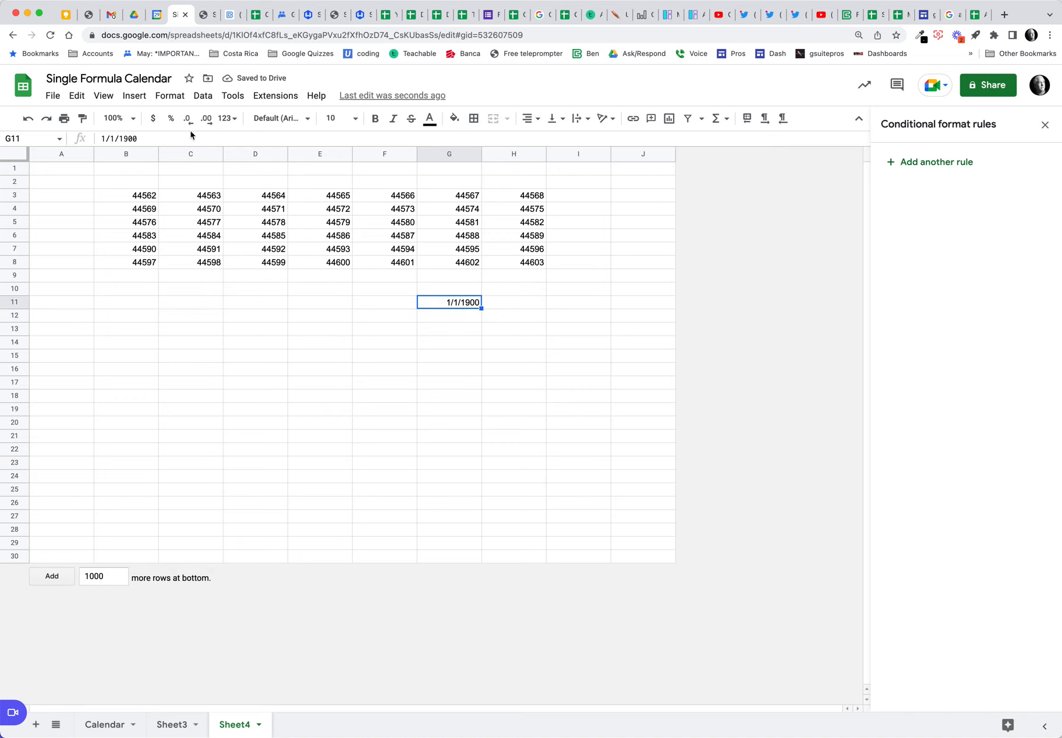
left_click(227, 118)
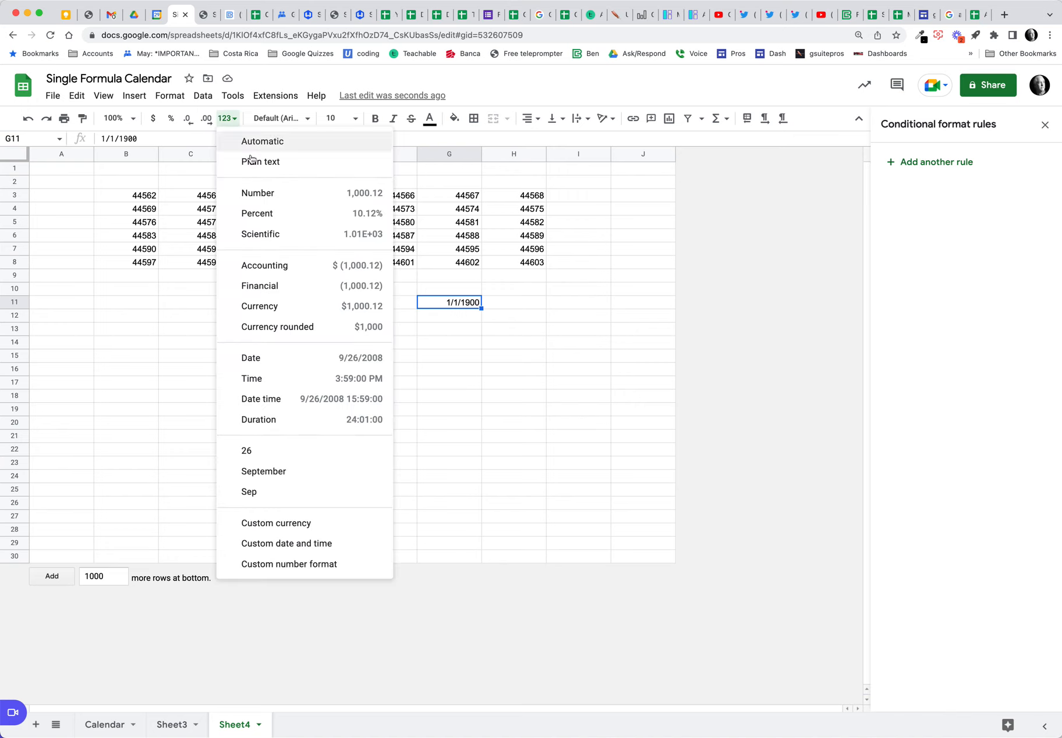
left_click(266, 195)
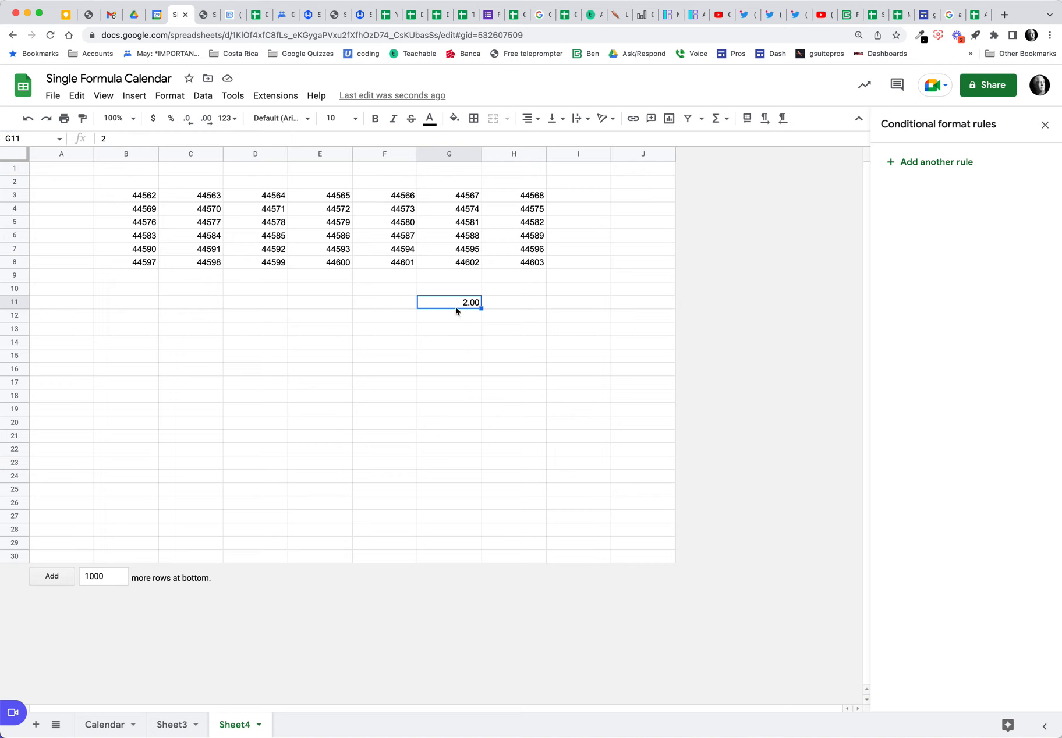
Step: Switch G11 back to the Date format and replace its contents with 12/31/1899
left_click(240, 127)
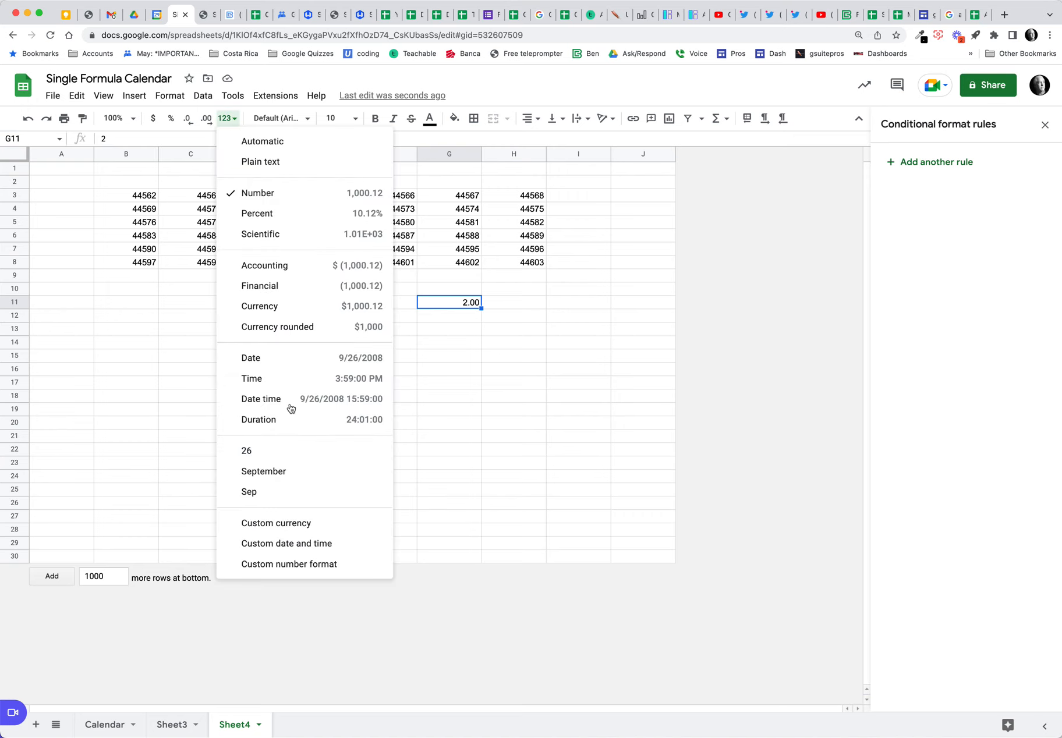
left_click(287, 359)
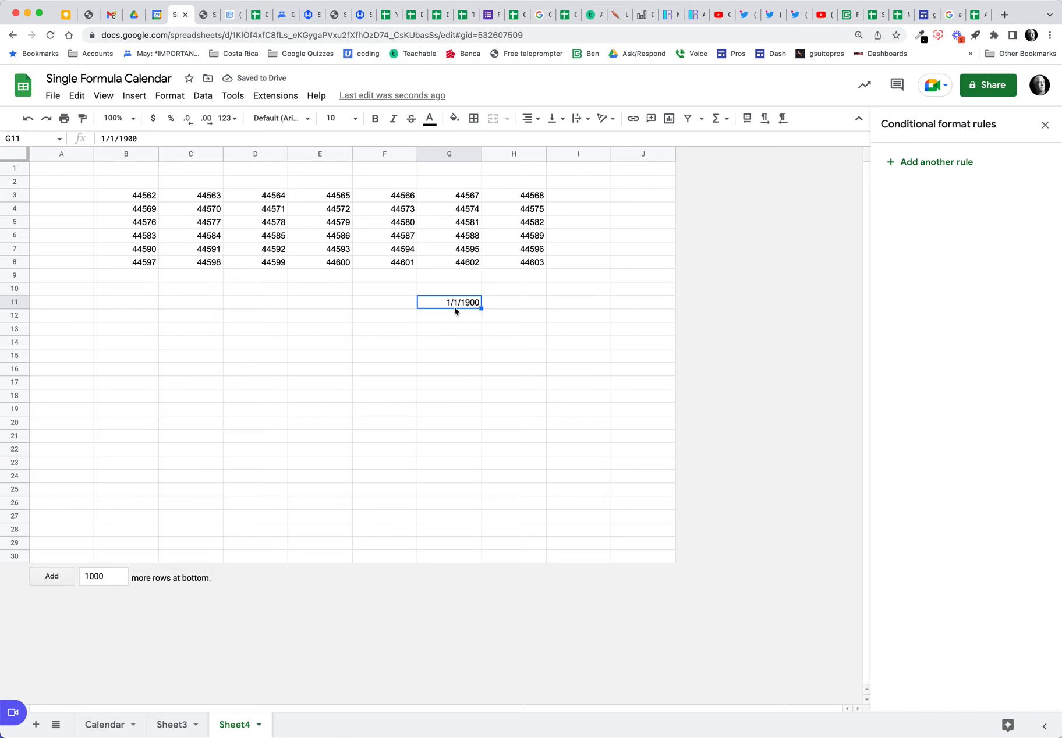
left_click_drag(103, 140, 156, 139)
type("12/31/1")
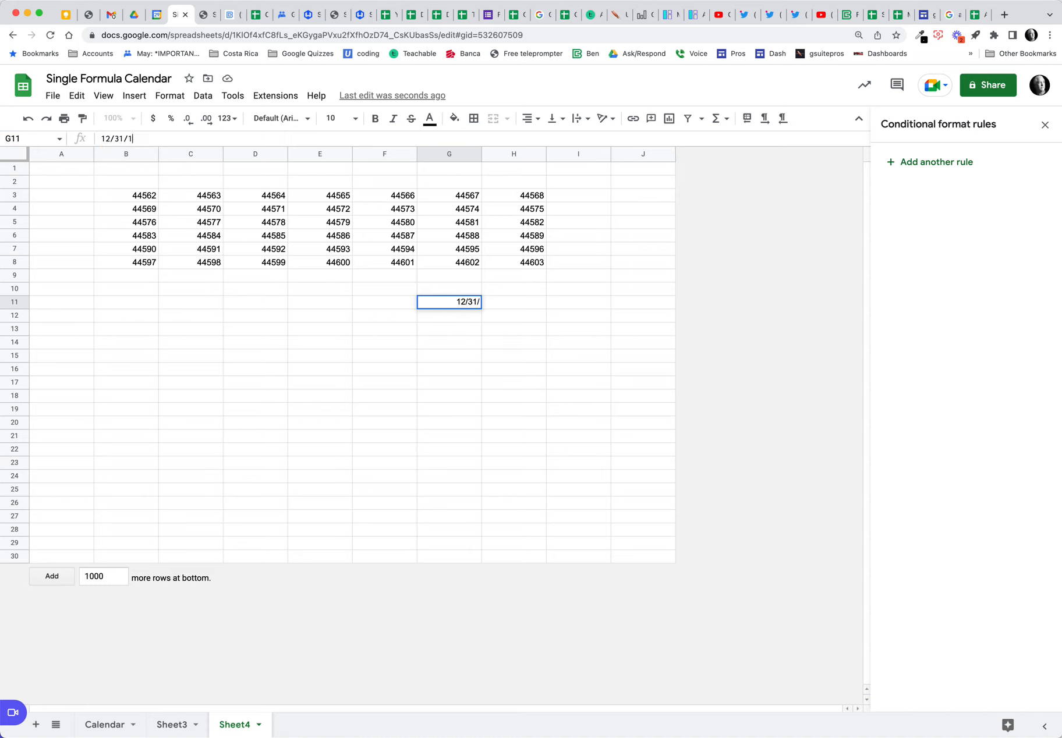
type("899")
key("Return")
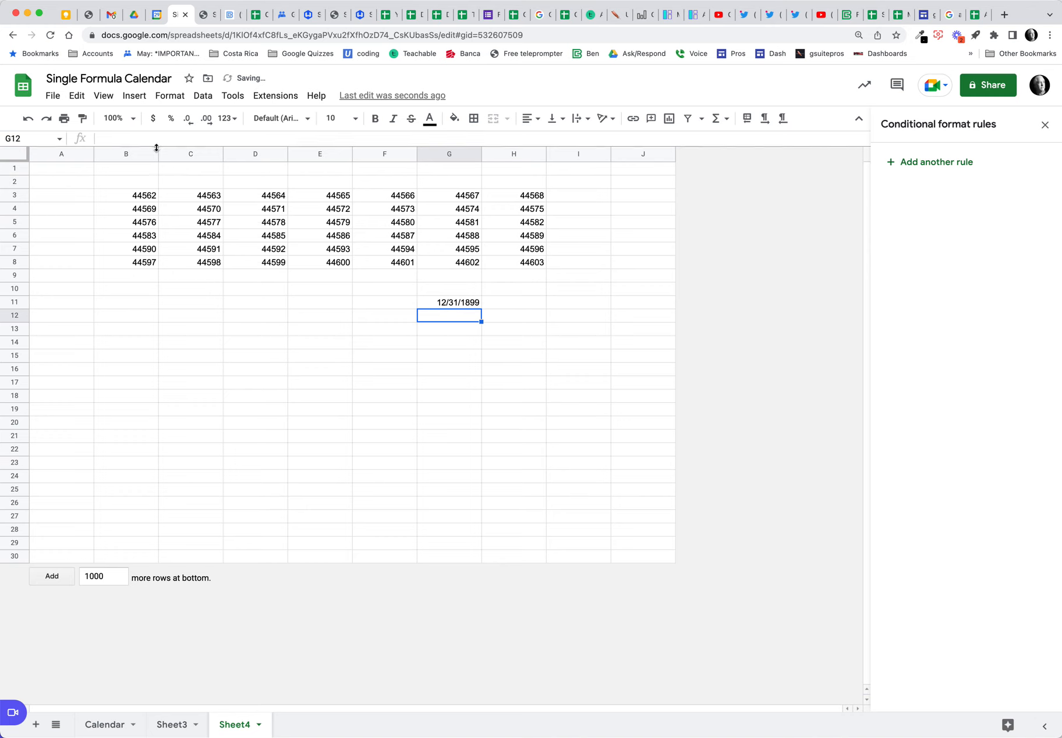
Step: Format the date in G11 as Number to check its serial value, and clear the cell
left_click(466, 303)
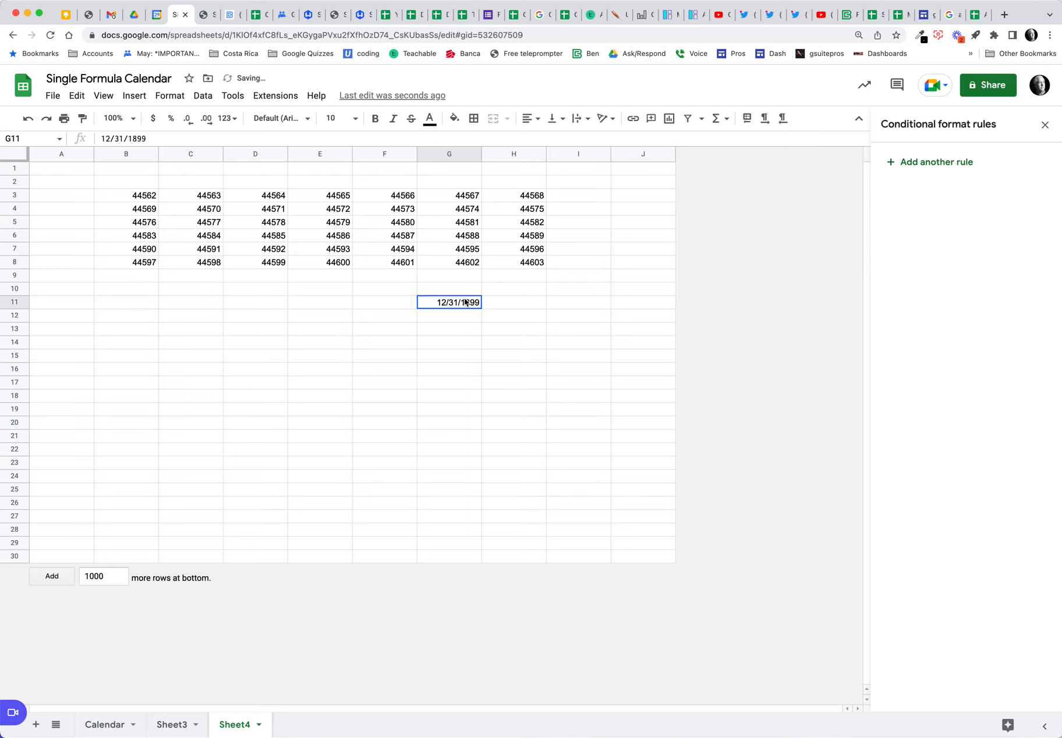
left_click(232, 119)
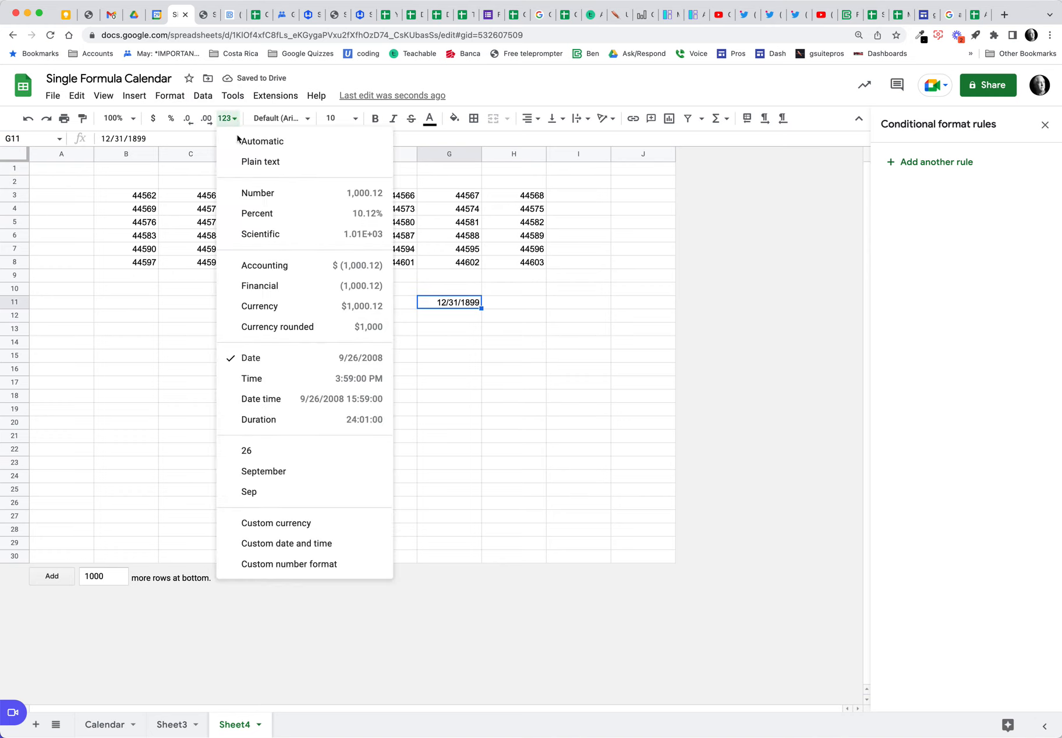
left_click(274, 197)
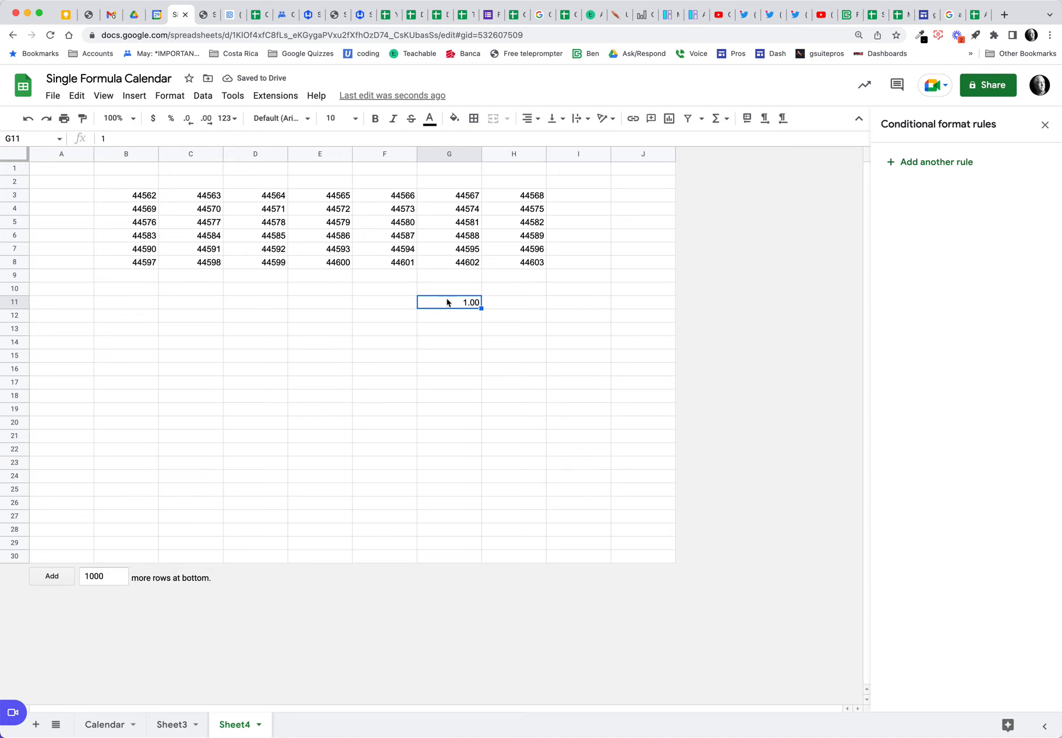
left_click(156, 196)
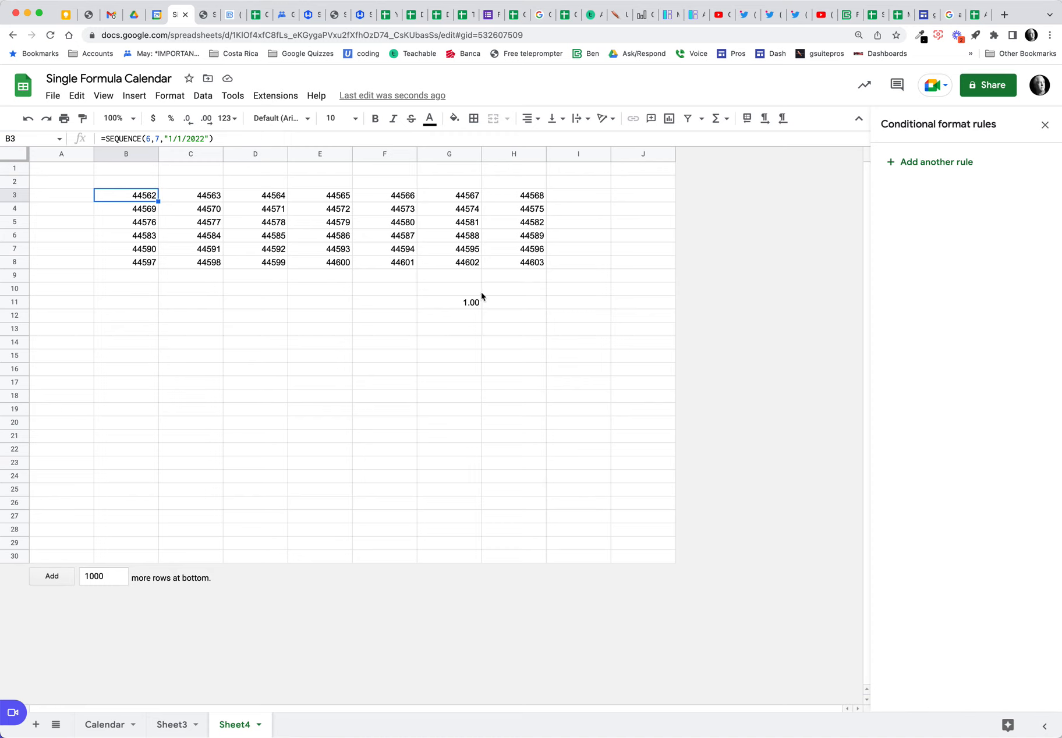
left_click(466, 299)
key("Delete")
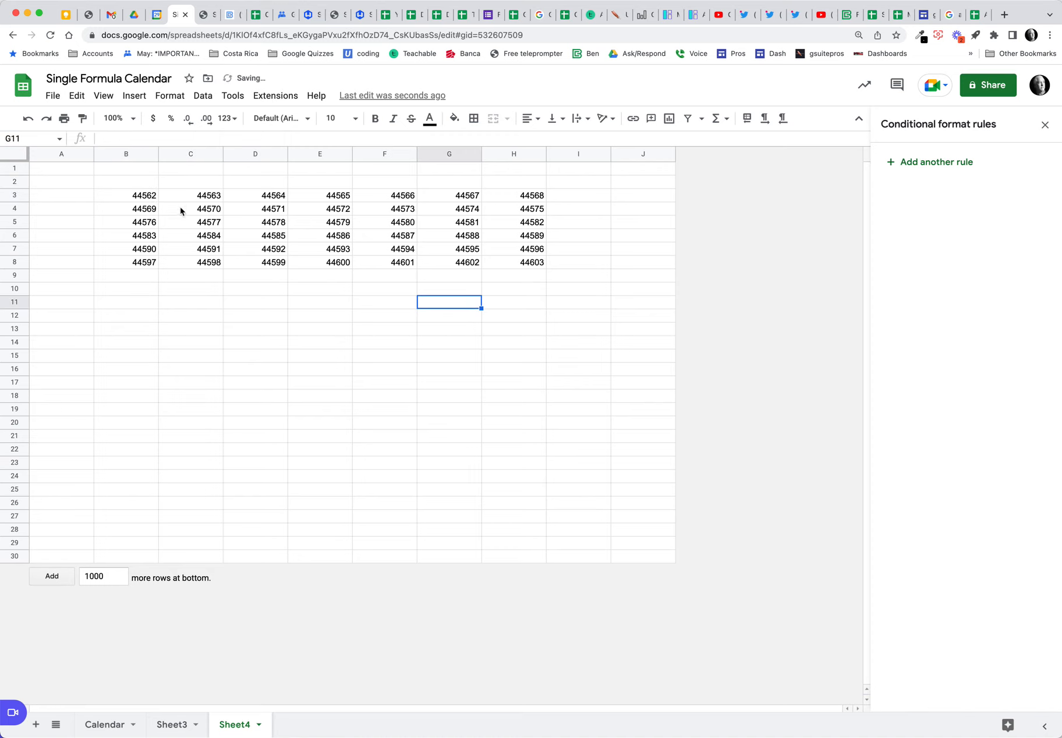
Step: Apply the Date format to the whole sequence grid, B3:H8
left_click_drag(143, 201, 539, 266)
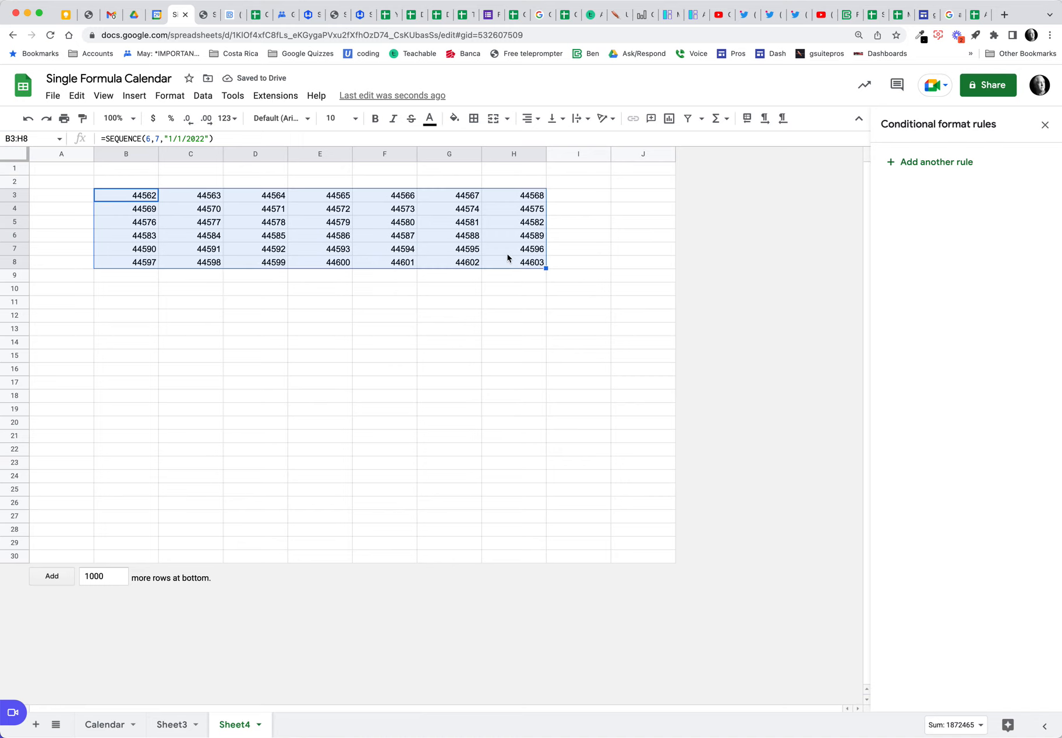
left_click(234, 120)
left_click(304, 358)
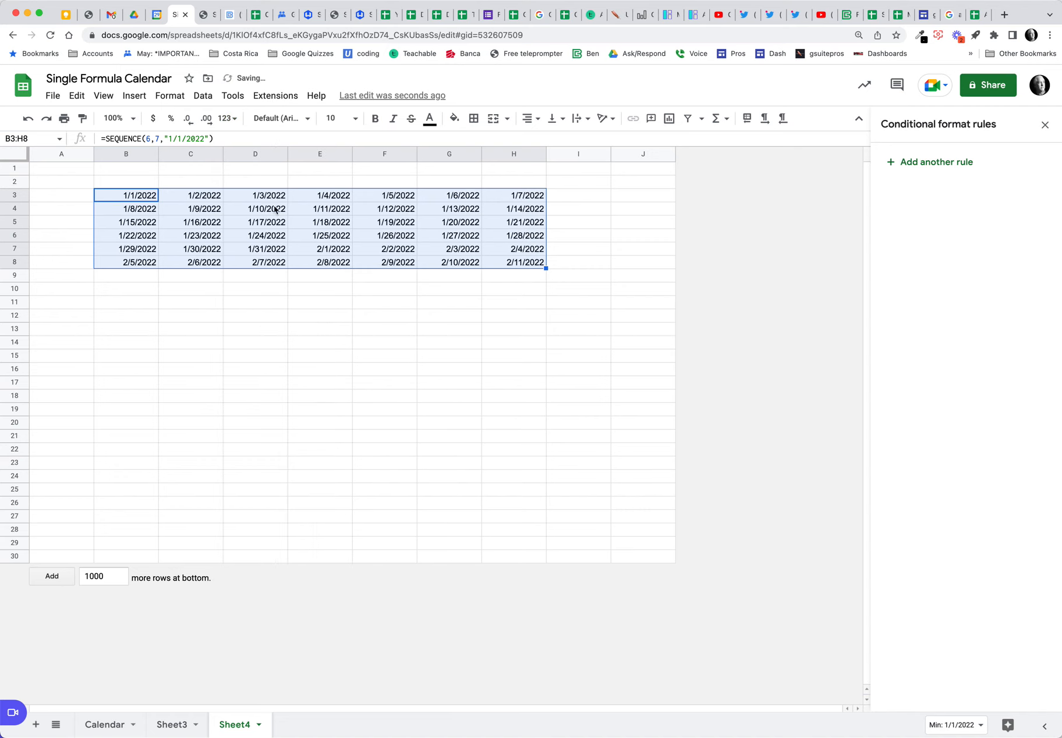
left_click(147, 201)
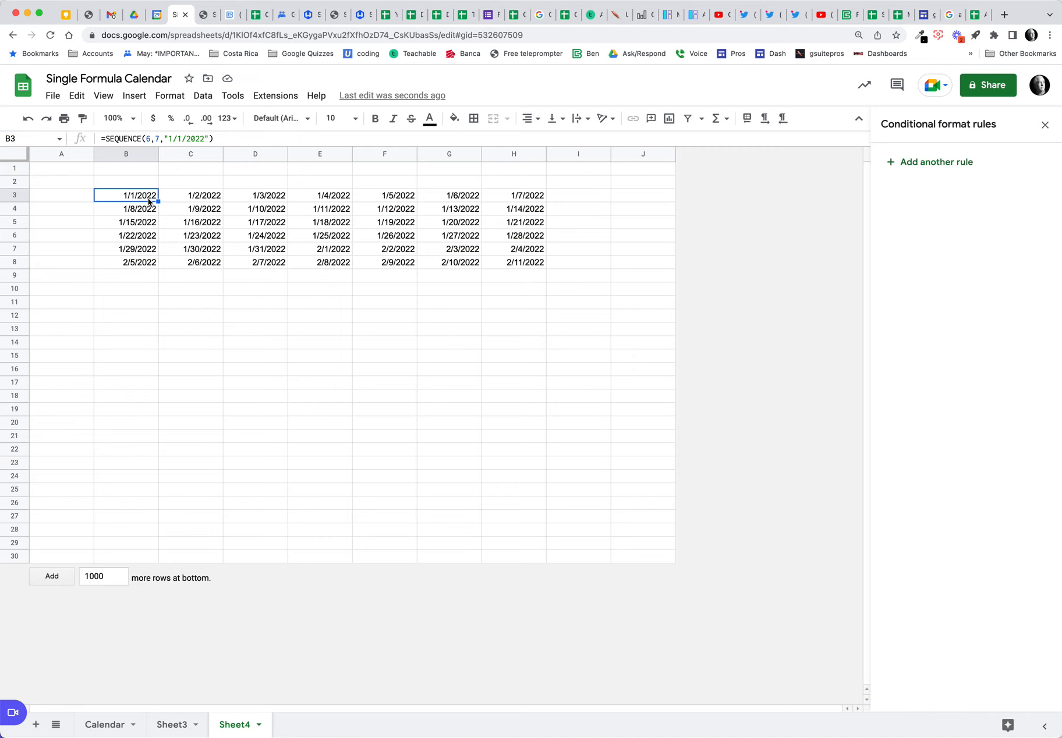
left_click(256, 254)
left_click(326, 255)
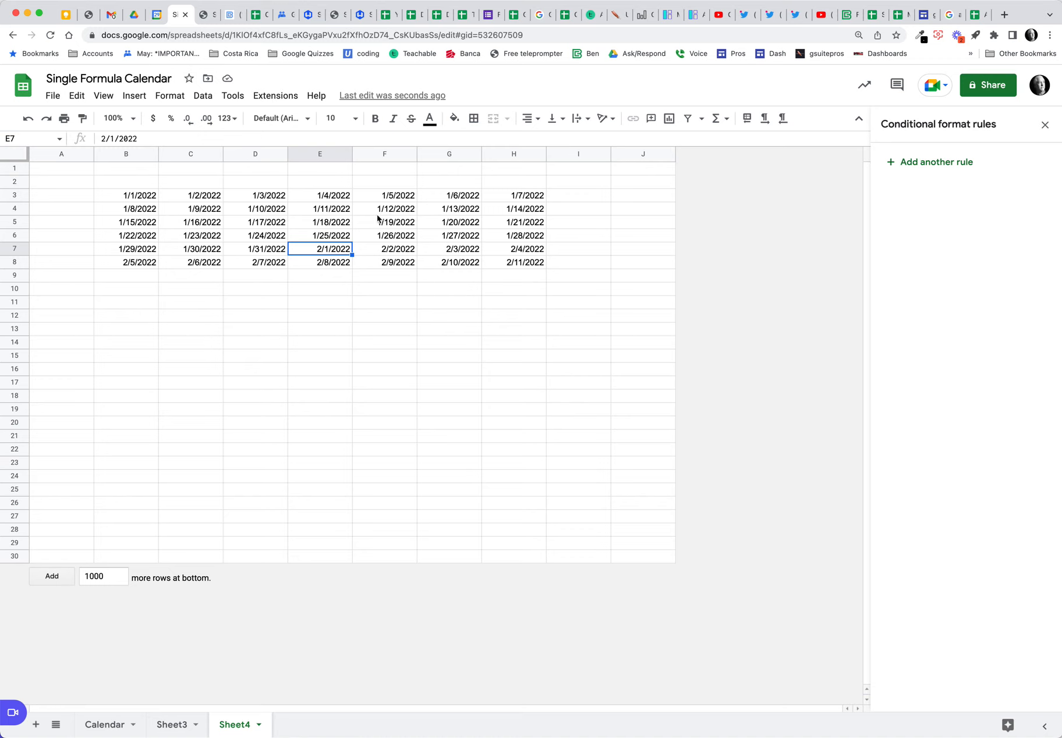
left_click(146, 201)
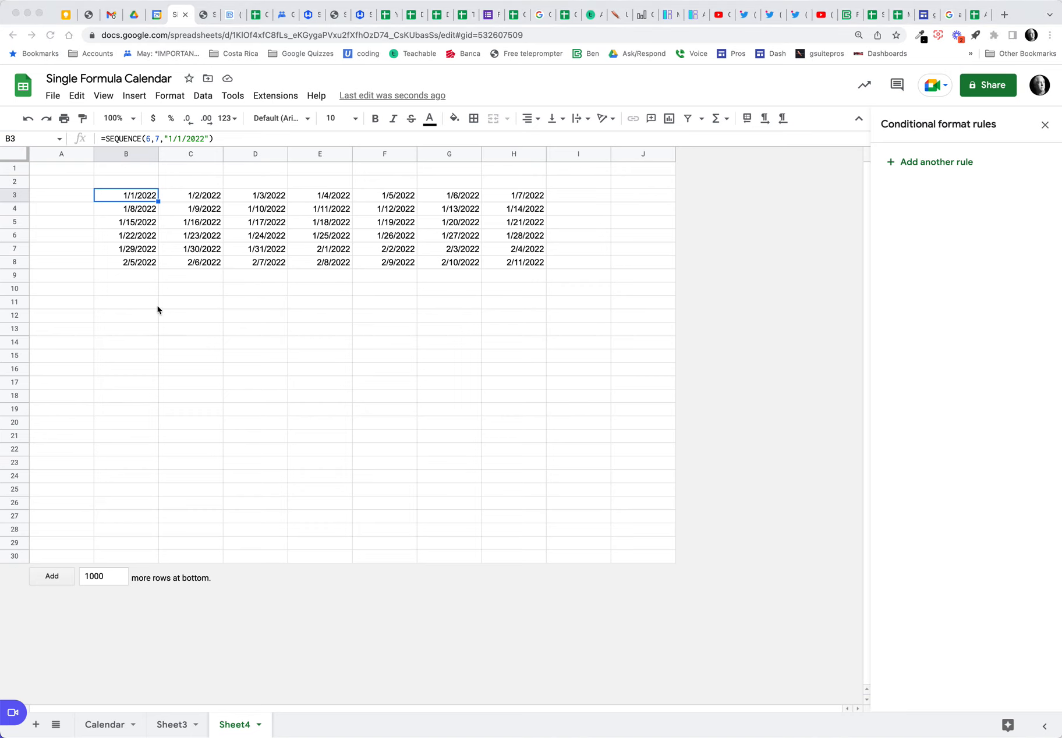
Step: Enter a WEEKDAY formula in B10 for the date in B3, using numbering type 1
left_click(140, 290)
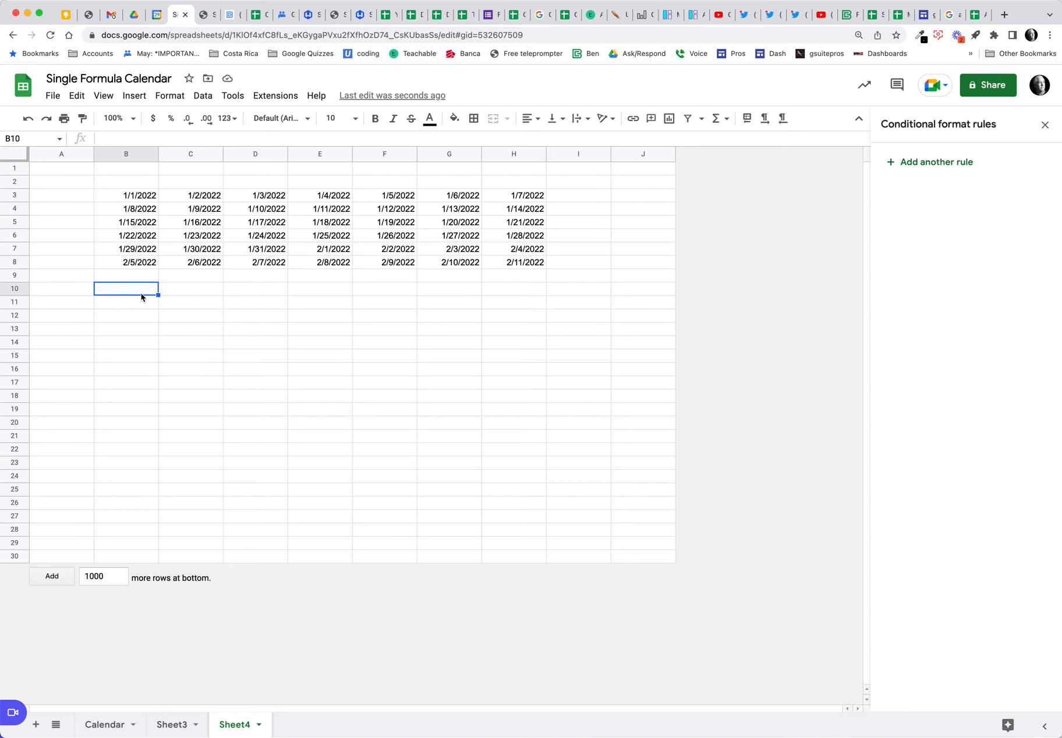
type("=week")
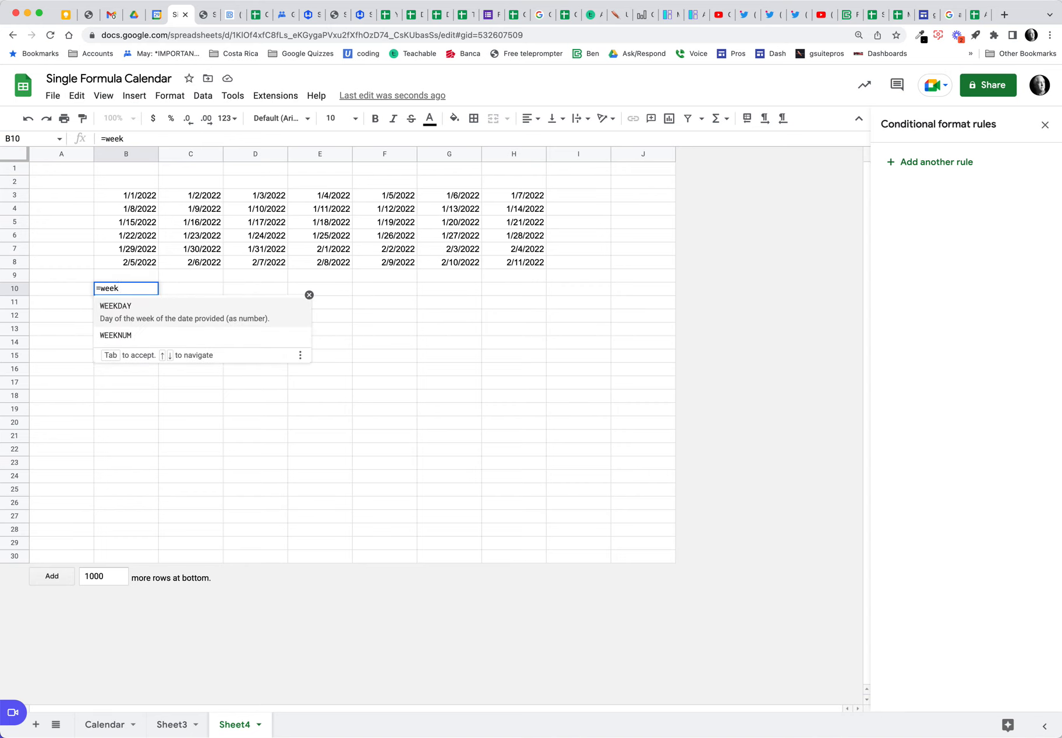
left_click(138, 311)
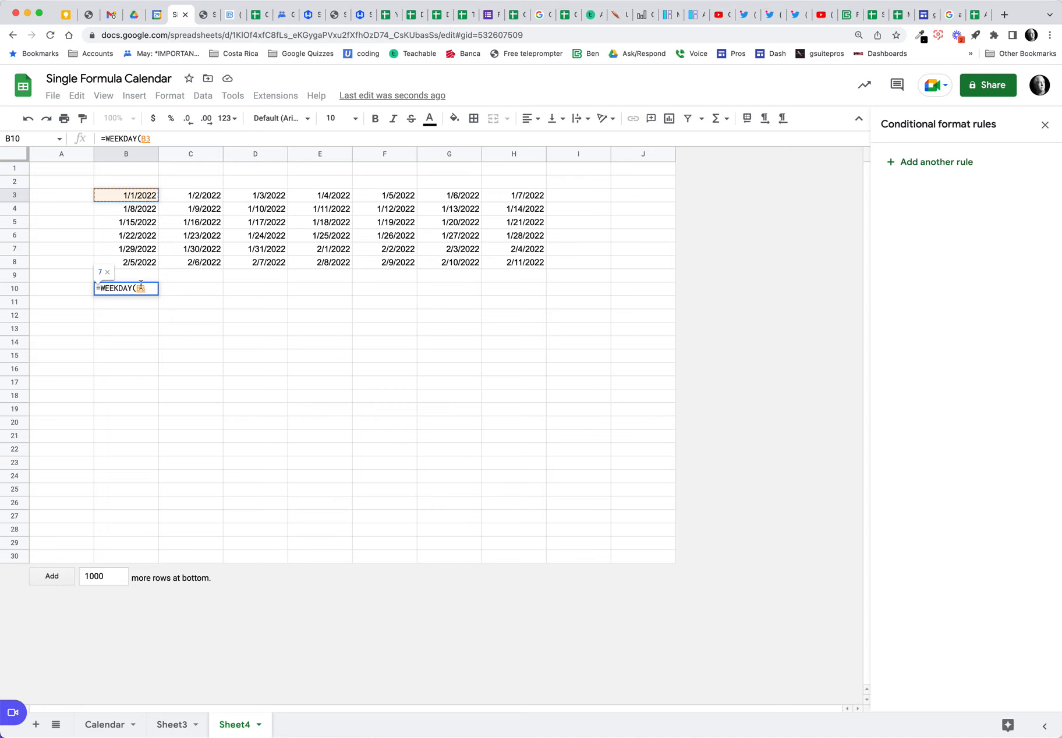
type(",")
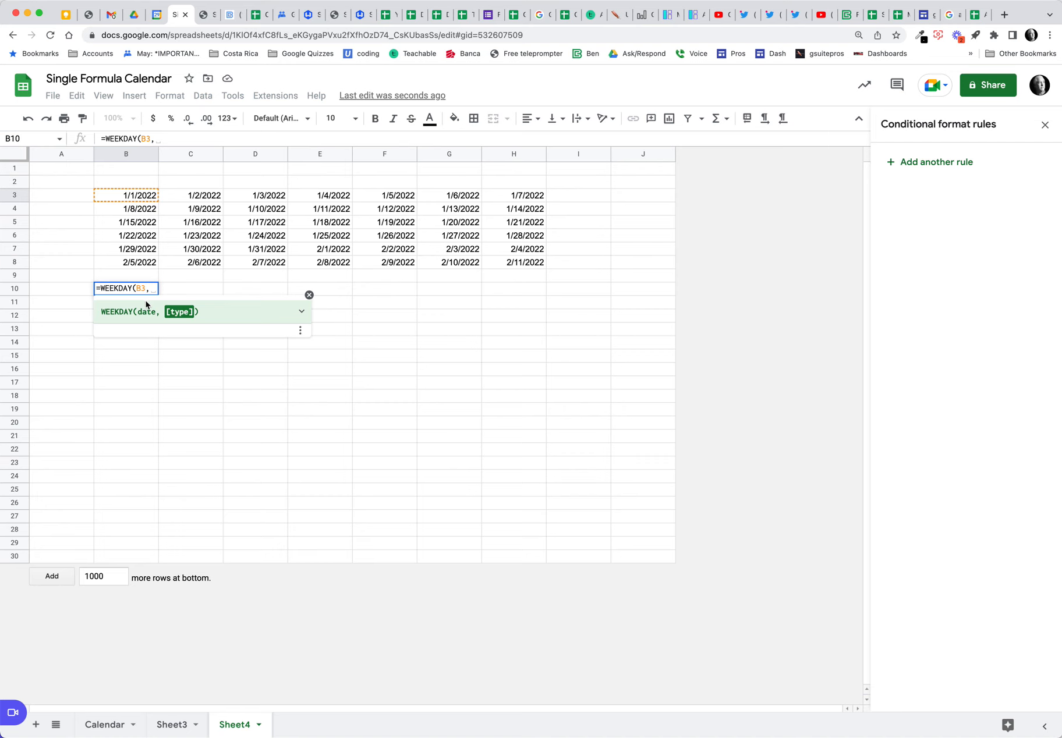
left_click(301, 311)
scroll(226, 454, "down", 2)
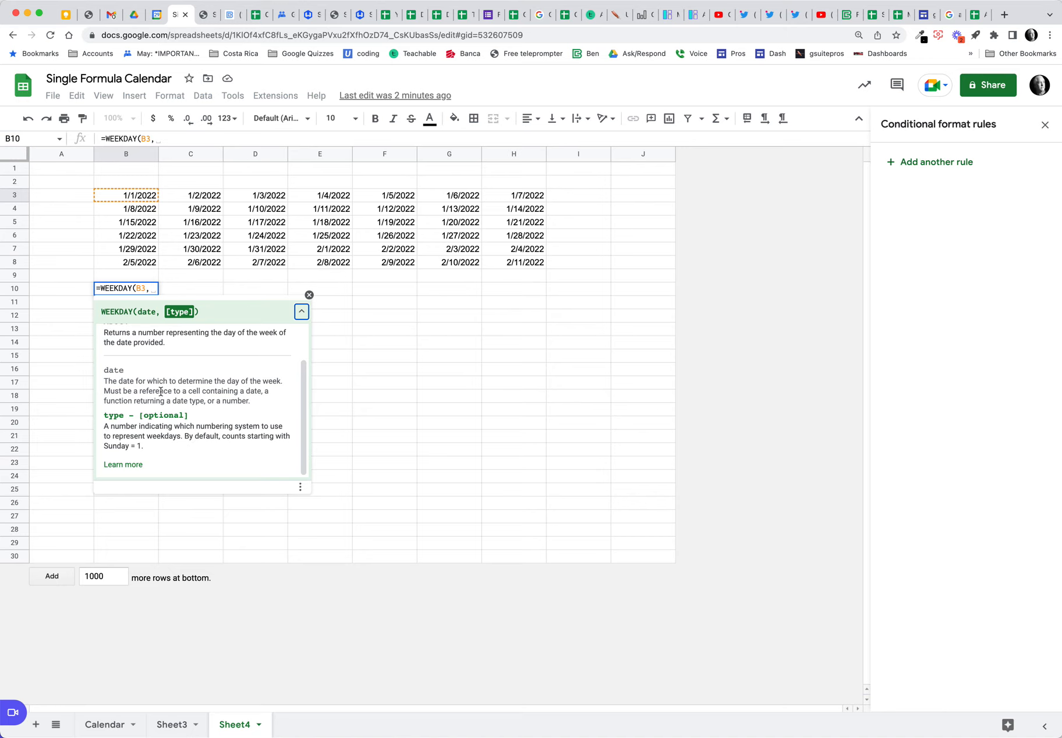
left_click(147, 288)
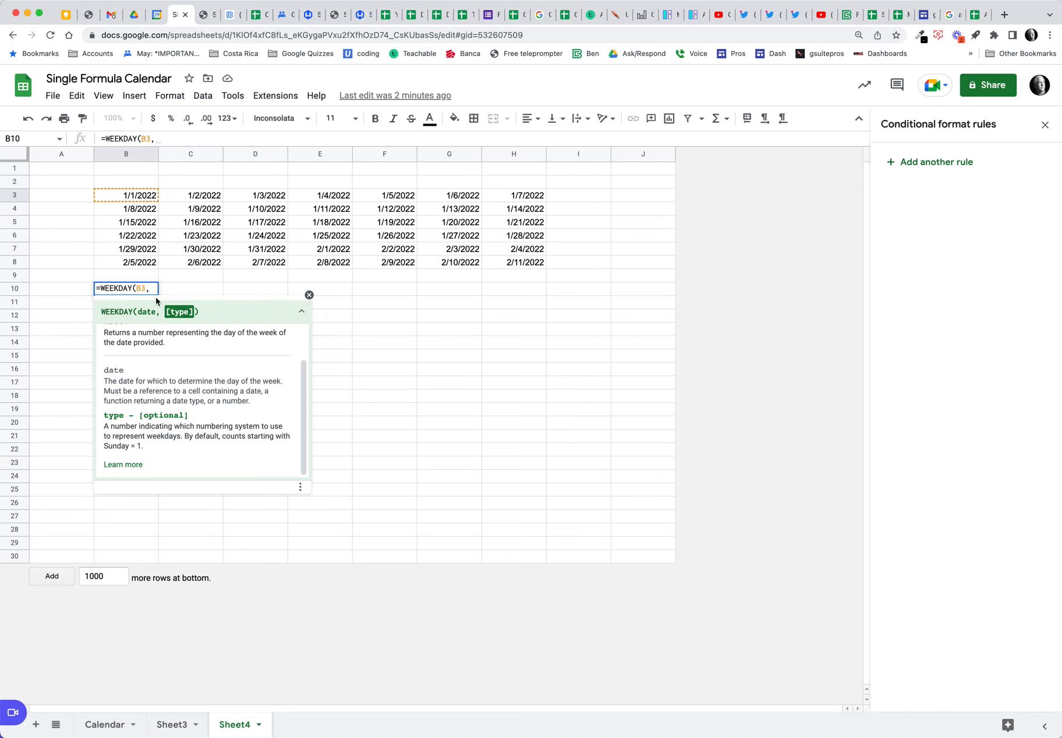
type("1")
key("Return")
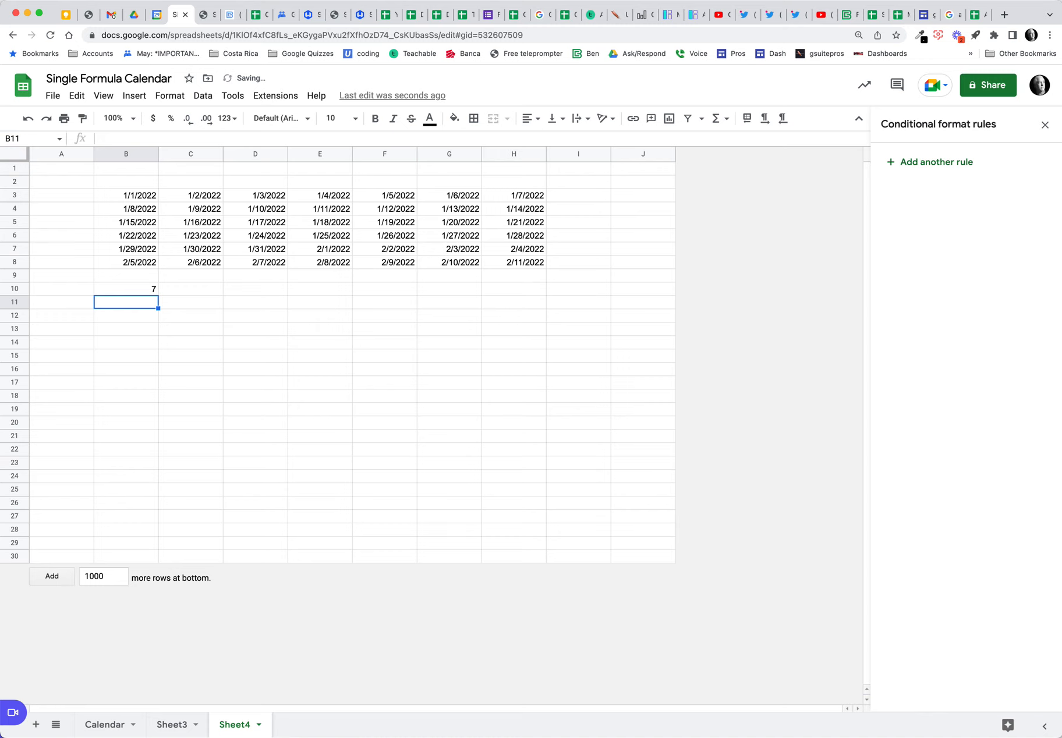
Step: Check in Google Calendar which weekday January 1, 2022 falls on, and return to the spreadsheet
left_click(135, 291)
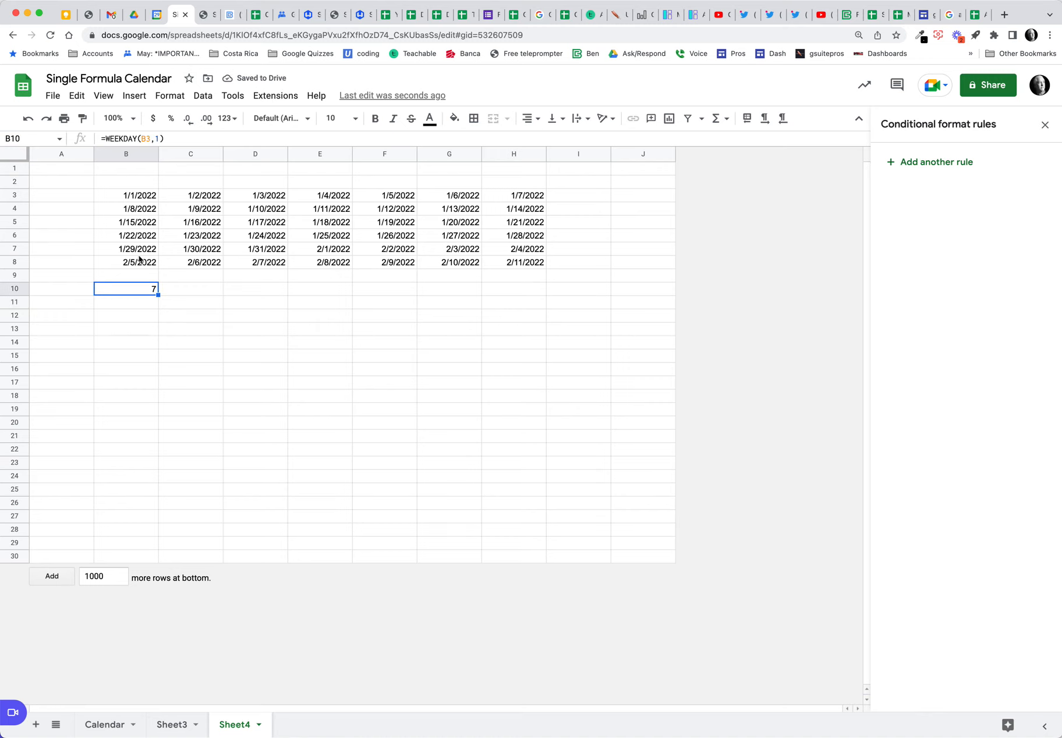
left_click(155, 16)
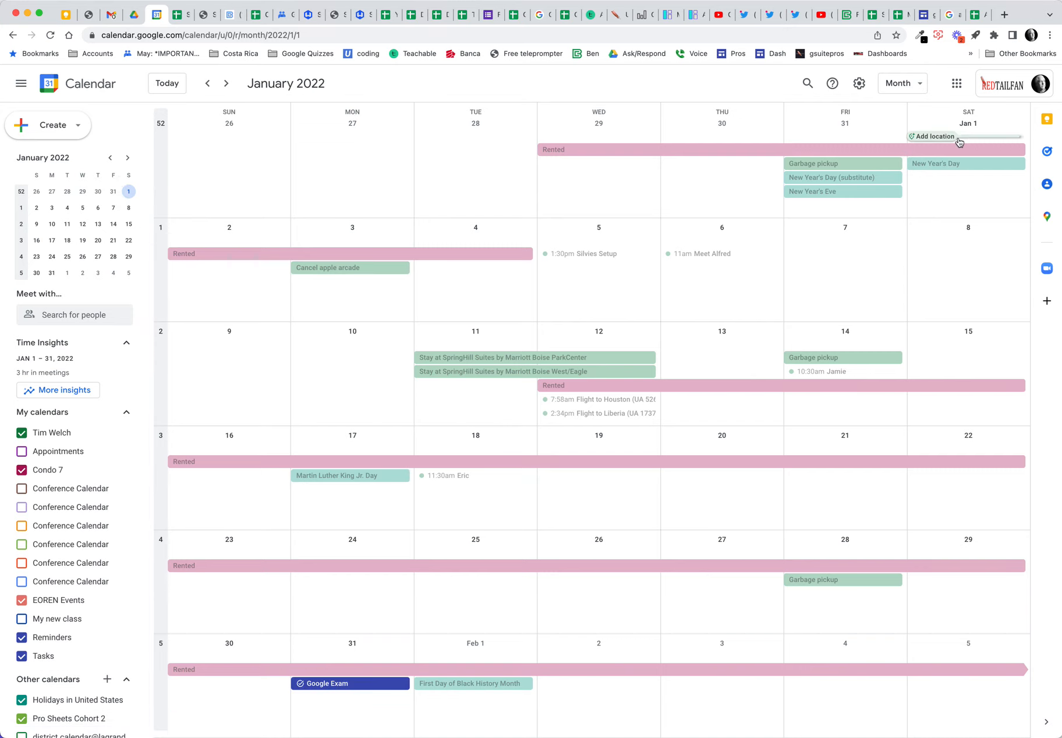
left_click(176, 17)
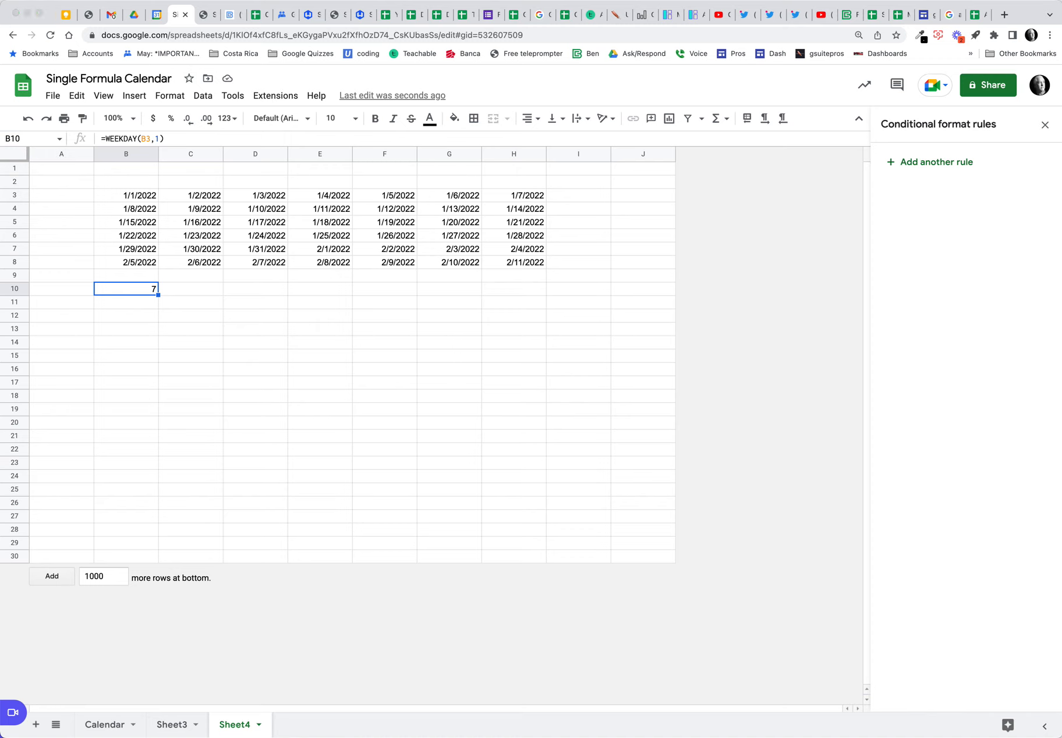
Step: Enter the weekday headers Sun, Mon, Tue, Wed, Thu, Fri and Sat in B2:H2 above the date grid
left_click(148, 184)
left_click(148, 183)
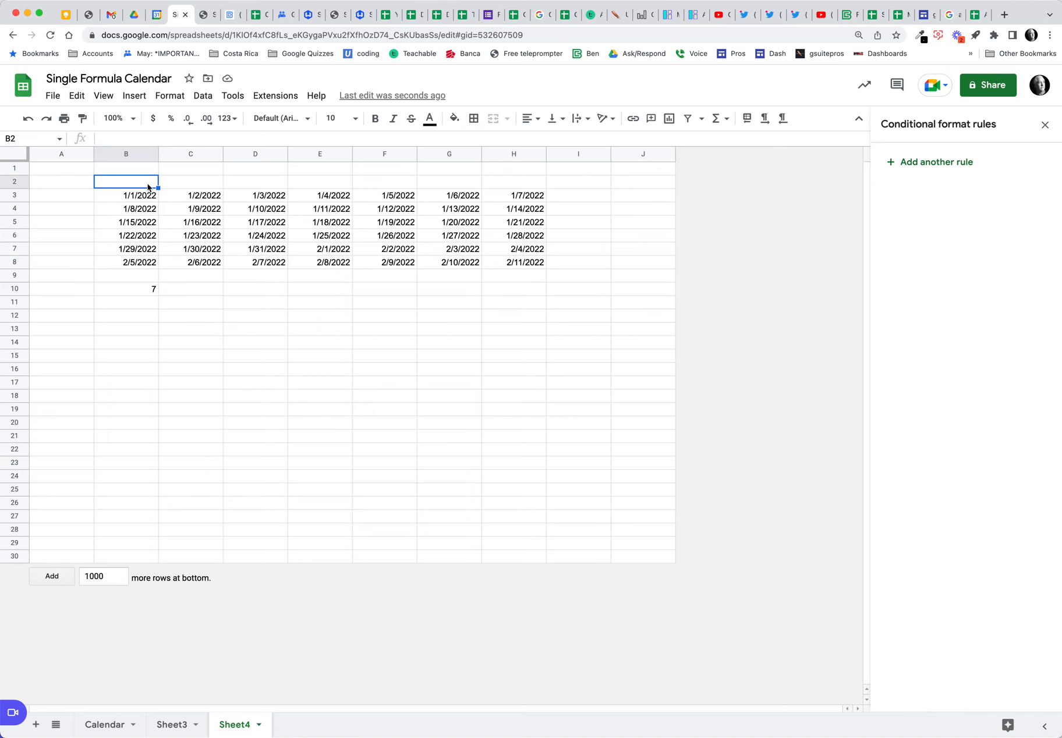
type("Sun")
key("Tab")
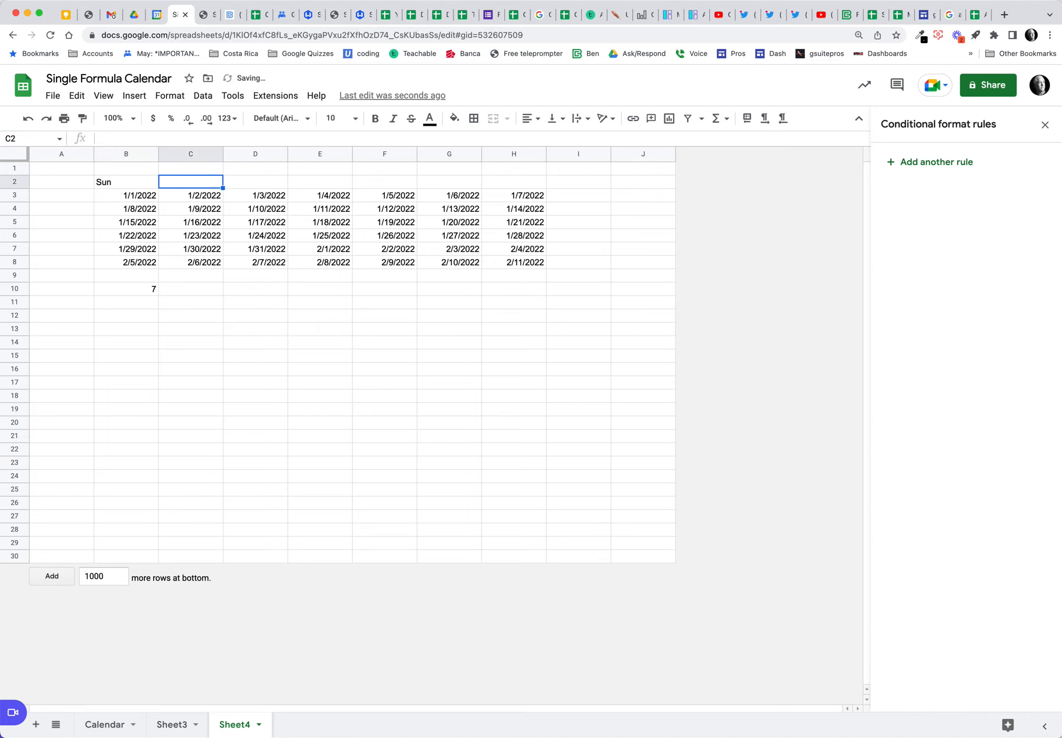
type("Mon")
key("Tab")
Step: Center the weekday headers in B2:H2 horizontally
left_click_drag(147, 182, 494, 188)
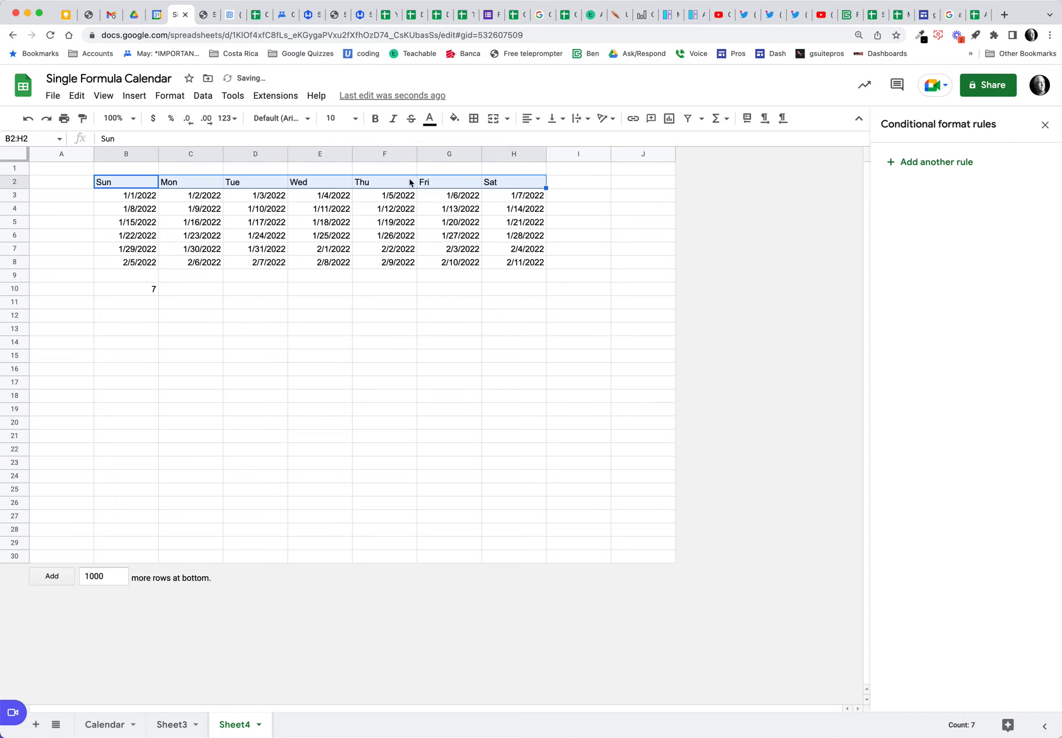
left_click(536, 121)
left_click(545, 141)
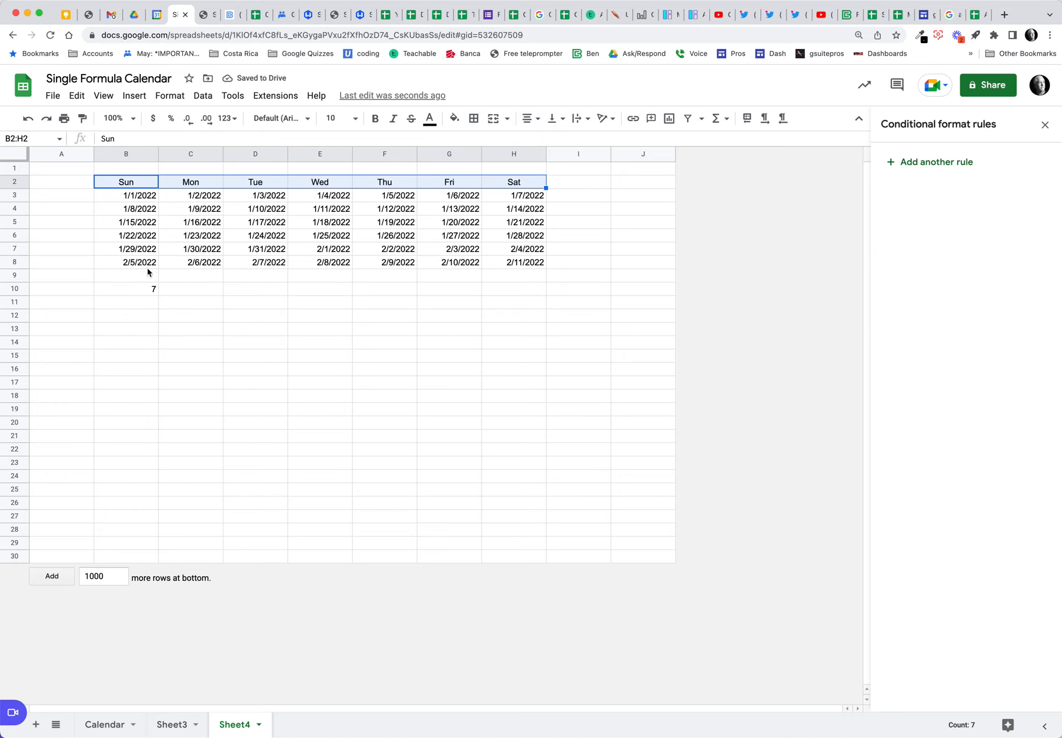
Step: Label the WEEKDAY result by entering Weekday in C10
left_click(142, 293)
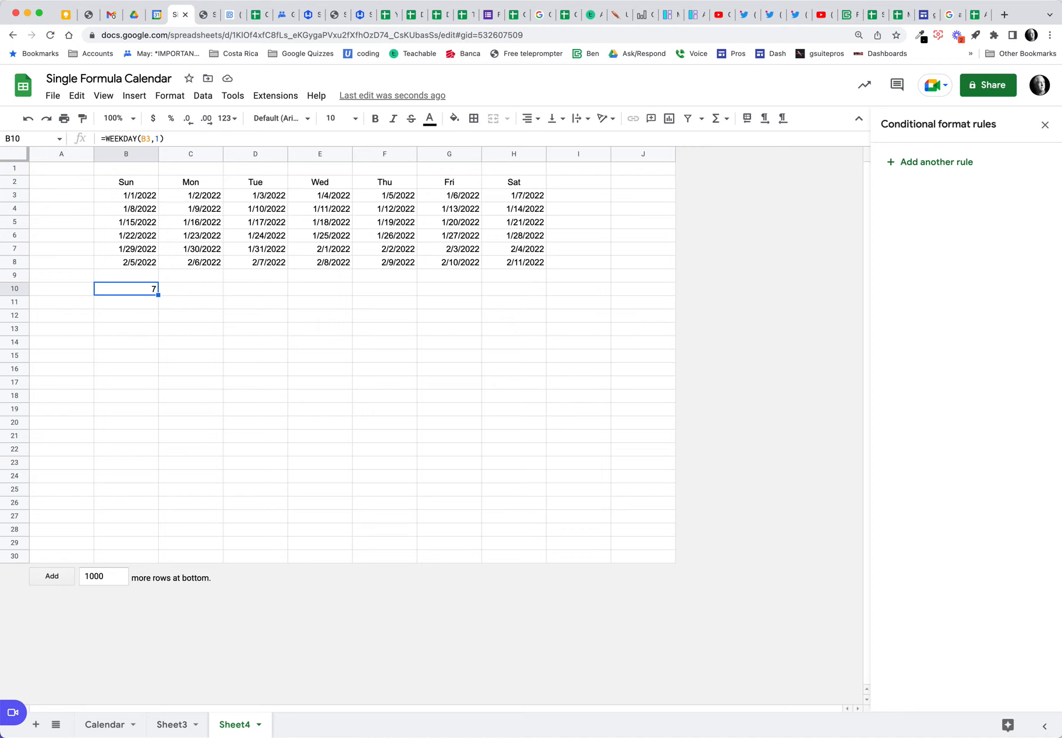
left_click(190, 289)
type("Weekday")
key("Return")
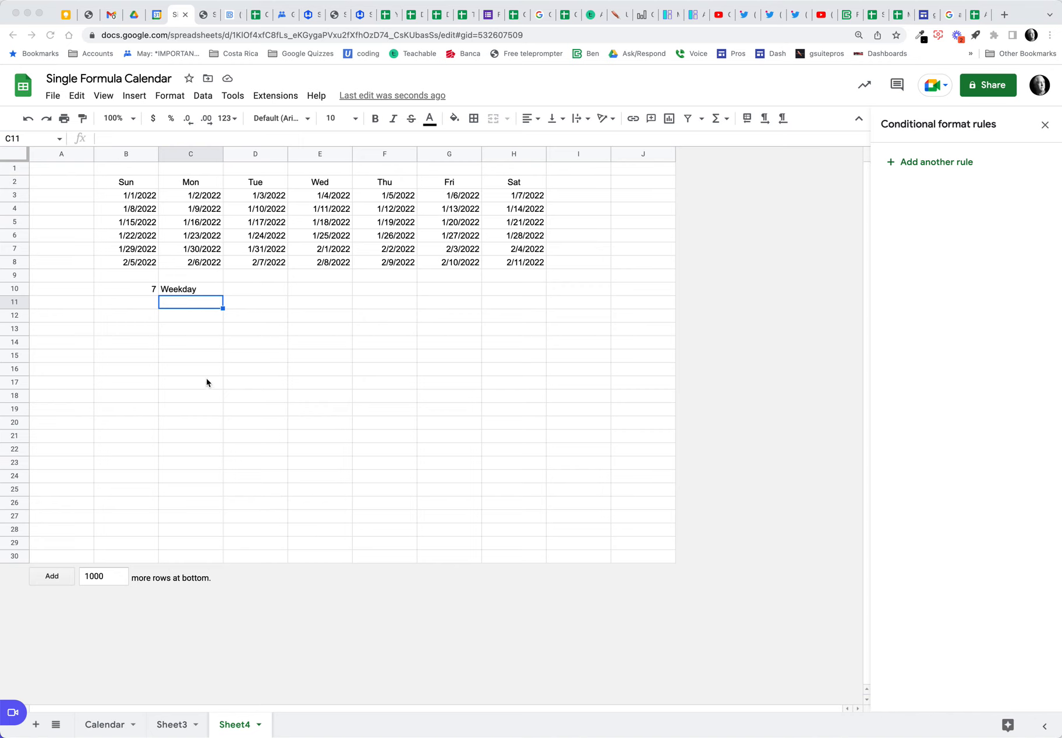
Step: Insert one row above the weekday header row
left_click(145, 183)
double_click(142, 181)
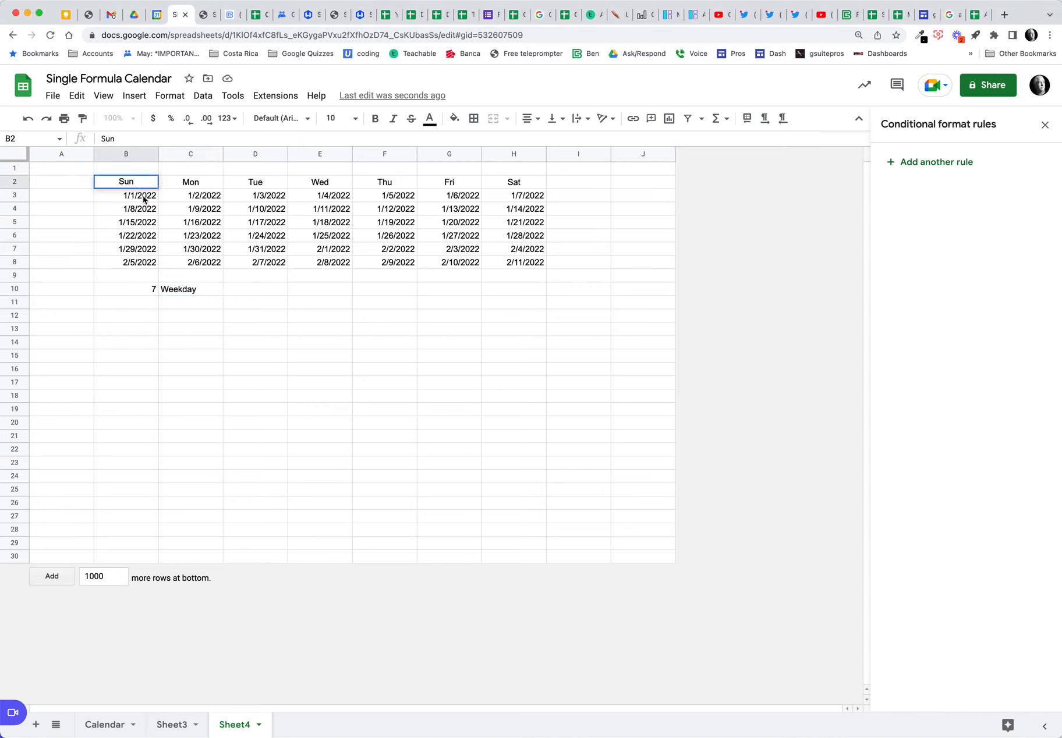
left_click(145, 199)
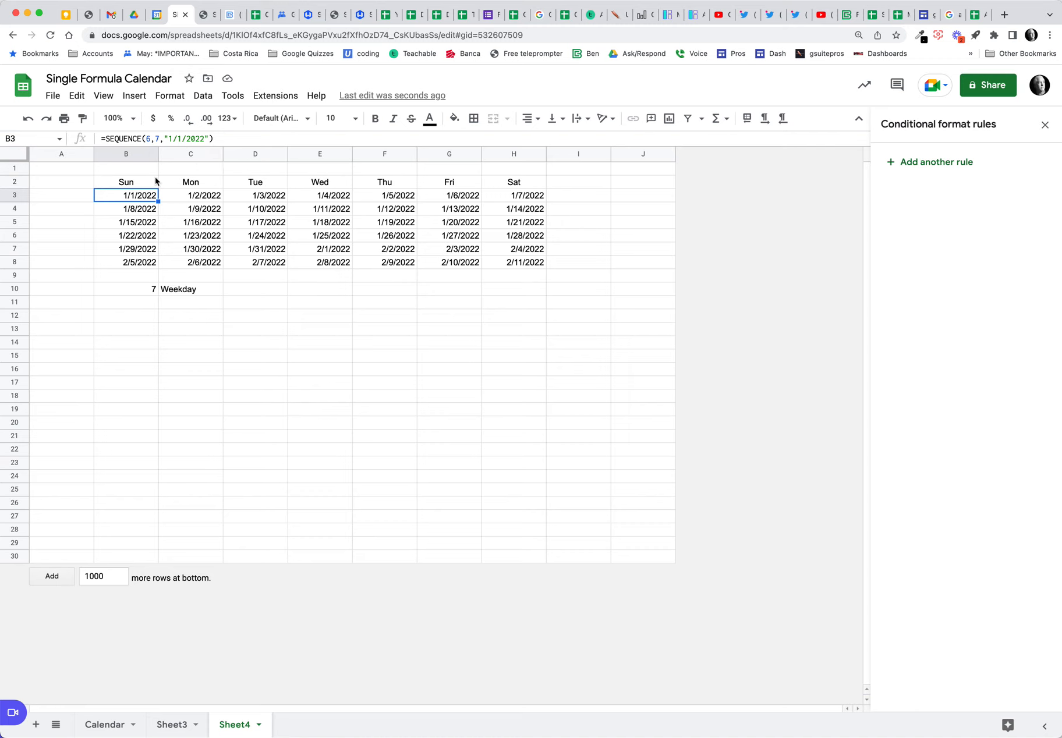
left_click(19, 182)
right_click(19, 181)
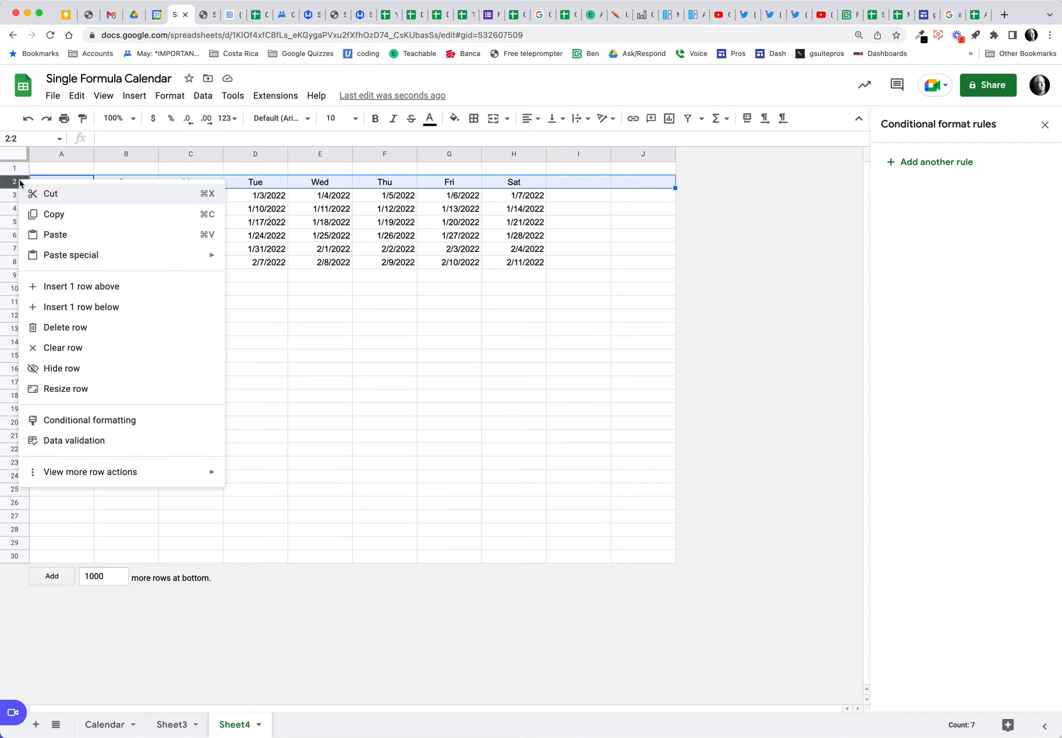
left_click(94, 287)
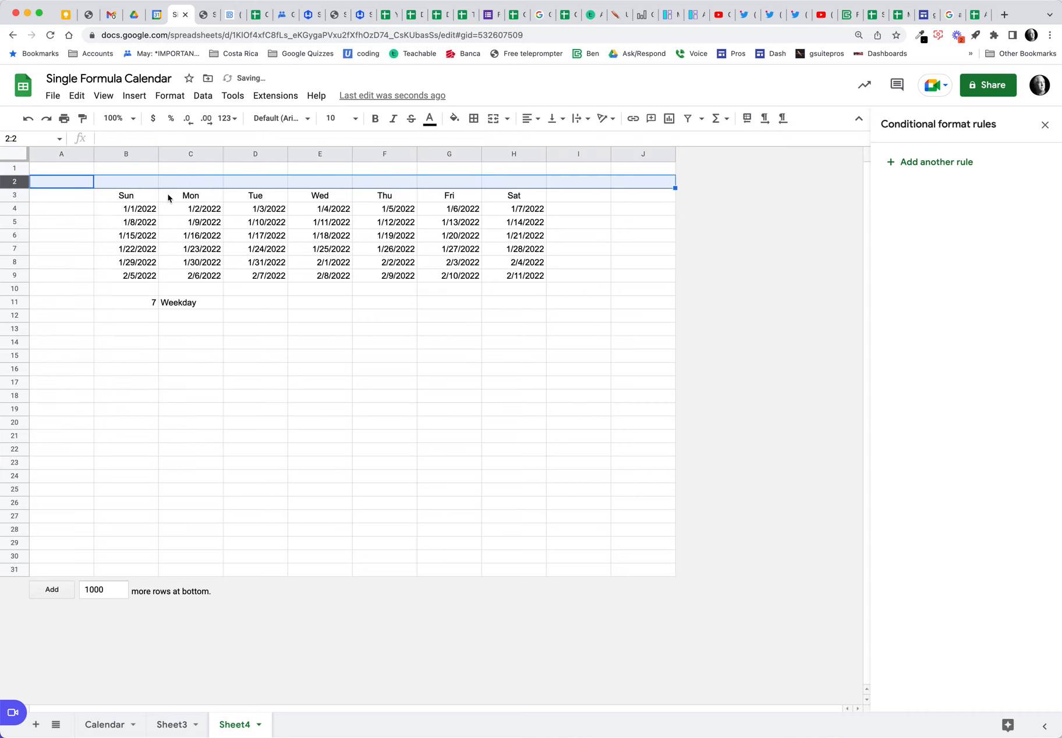
Step: Enter the year 2022 in cell B1
left_click(150, 170)
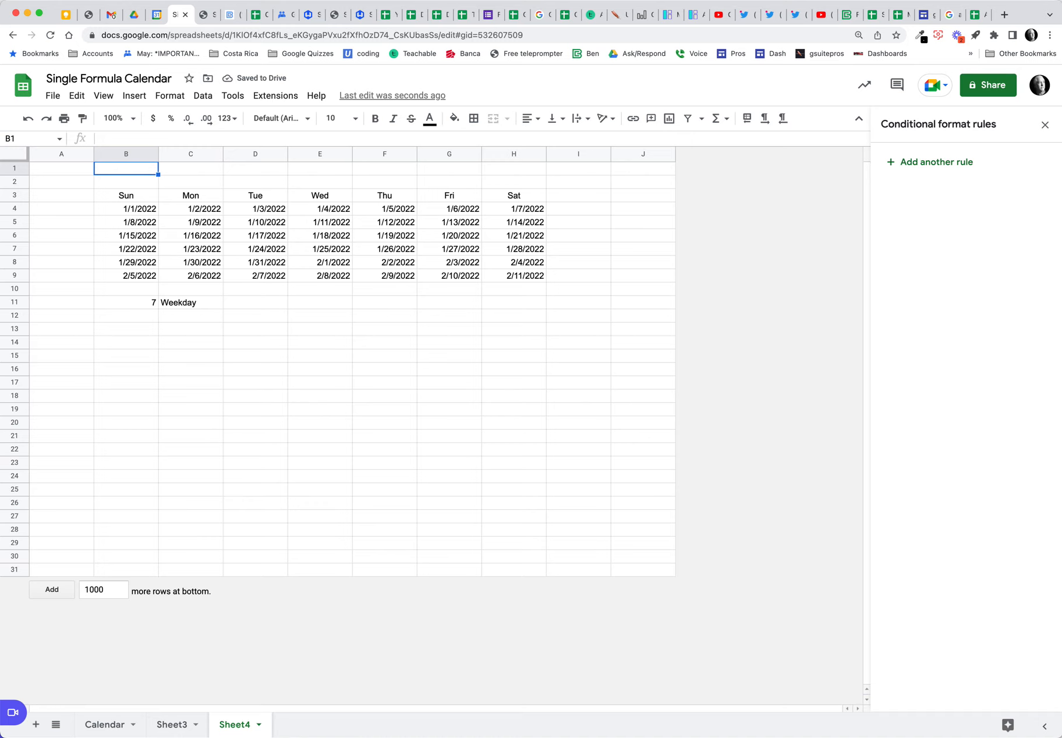
type("2022")
key("Return")
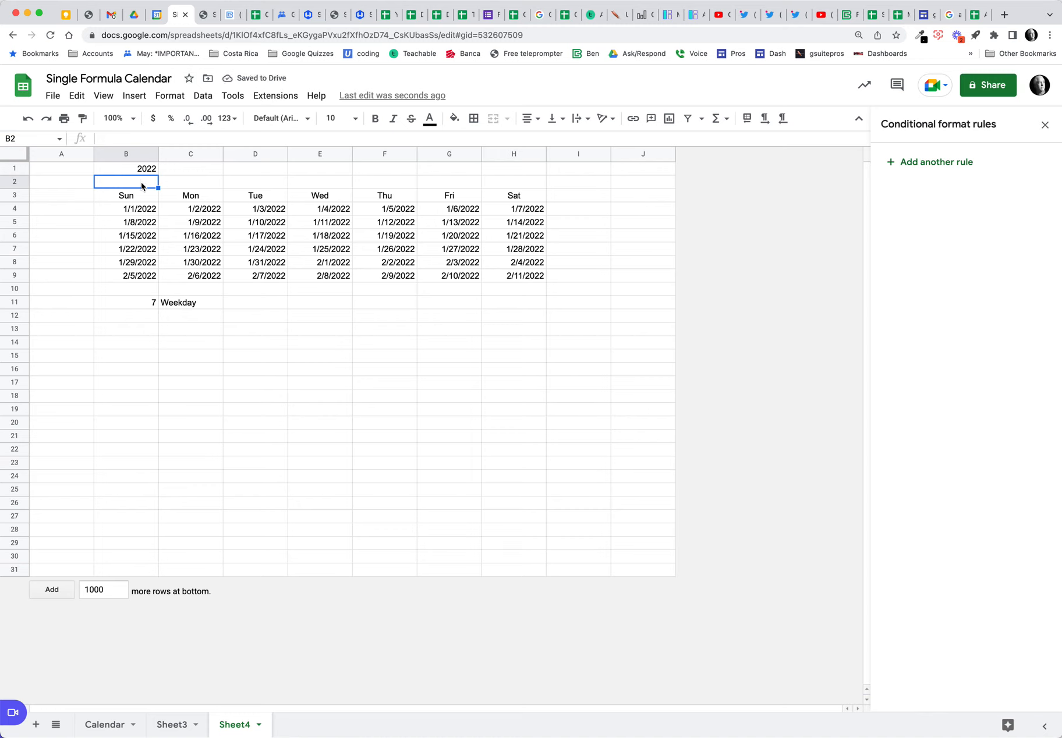
Step: Enter the formula =DATE(B1,1,1) in B2 to build the start date from the year cell
type("=")
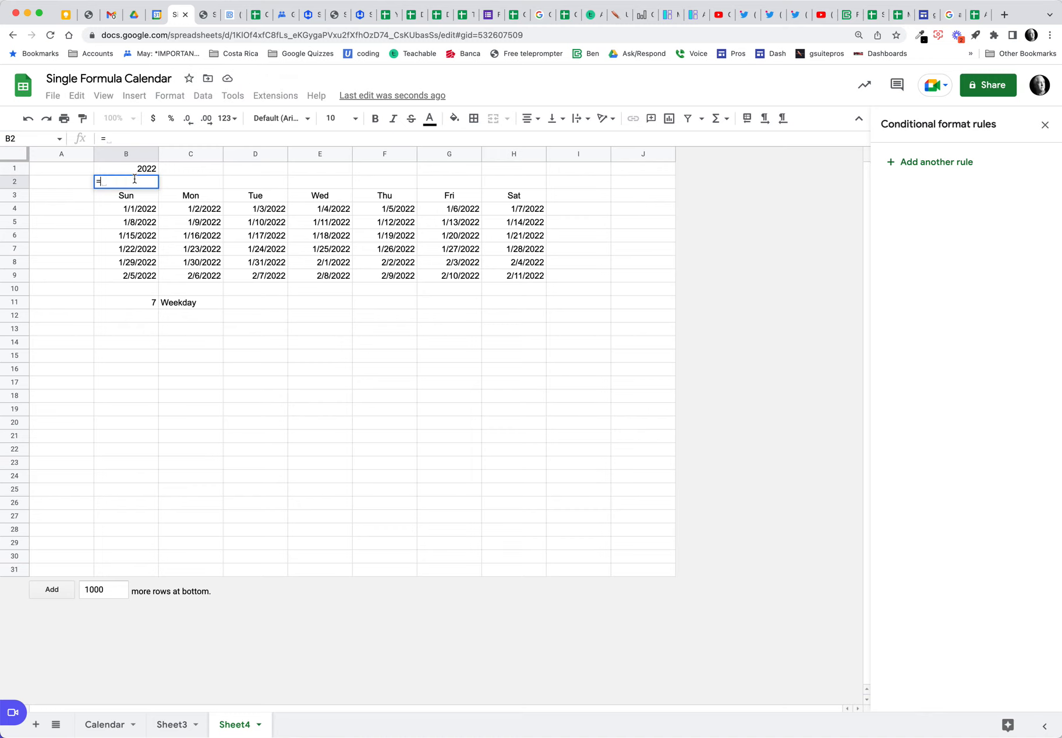
type("Date")
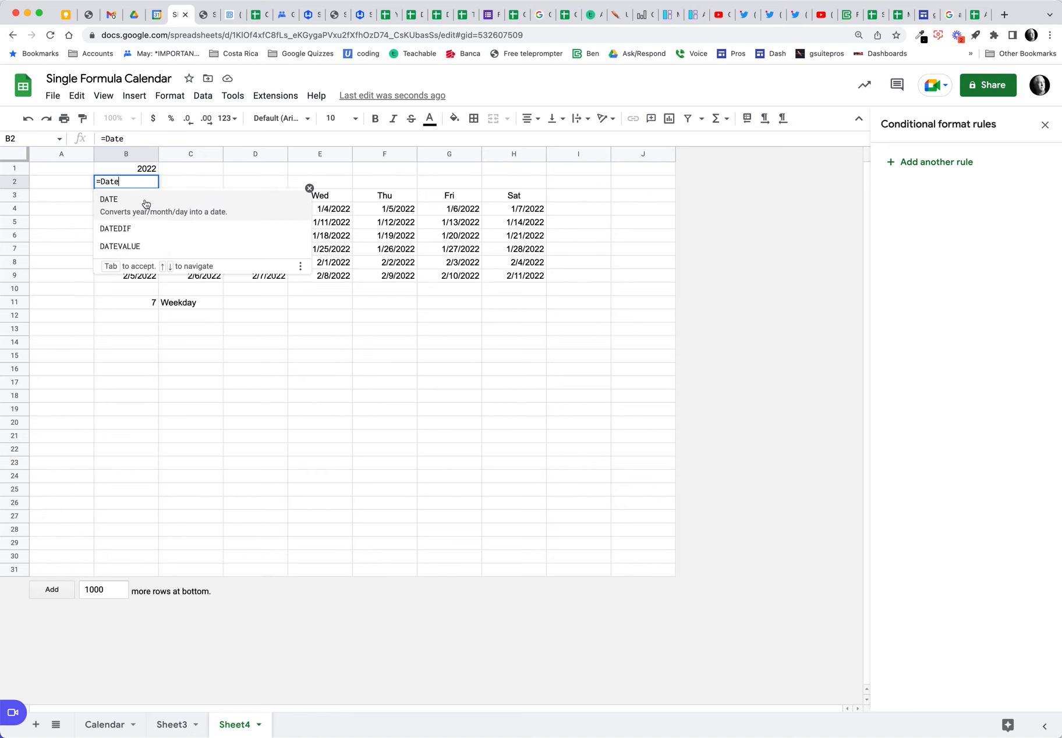
left_click(143, 204)
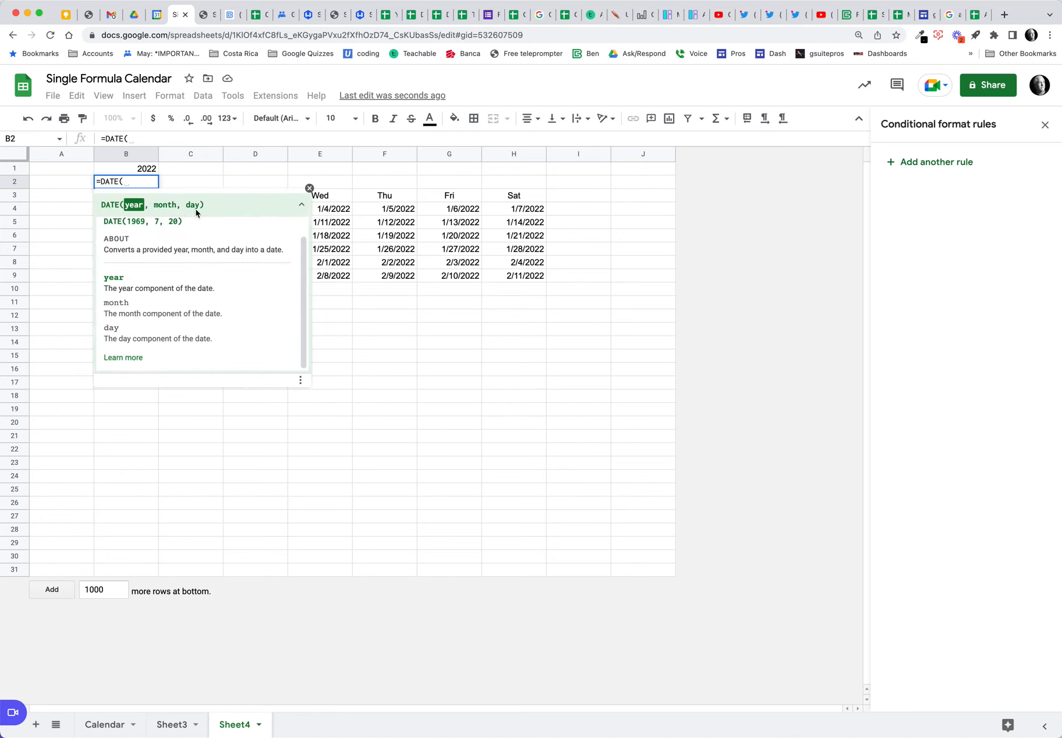
left_click(143, 170)
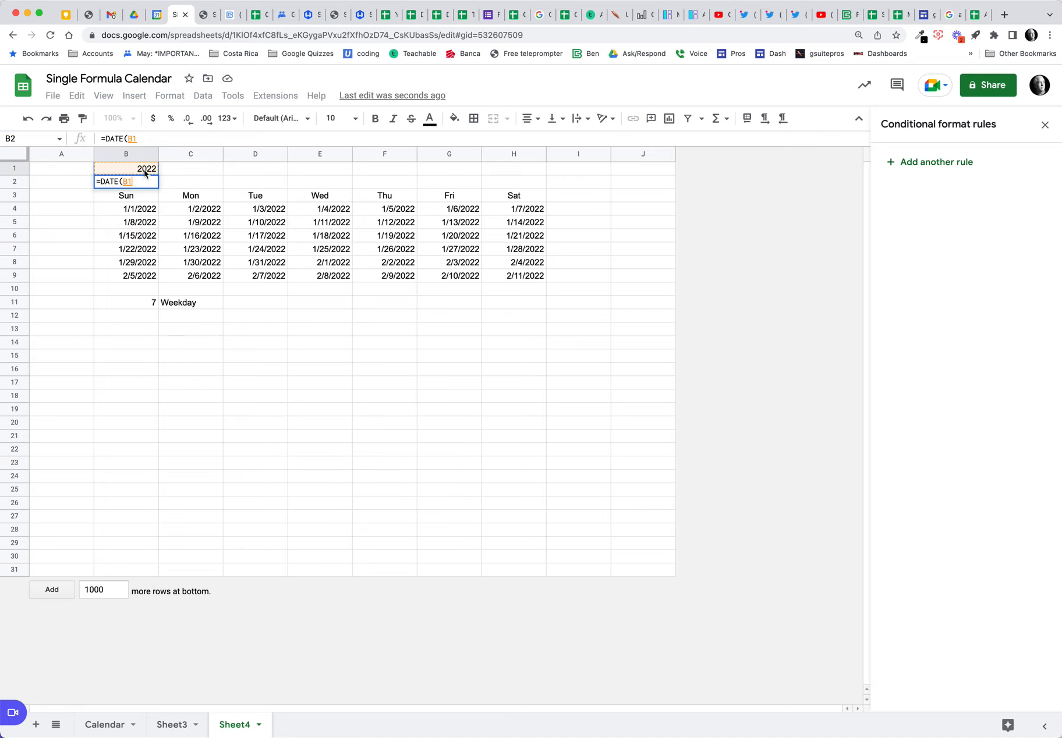
type(",")
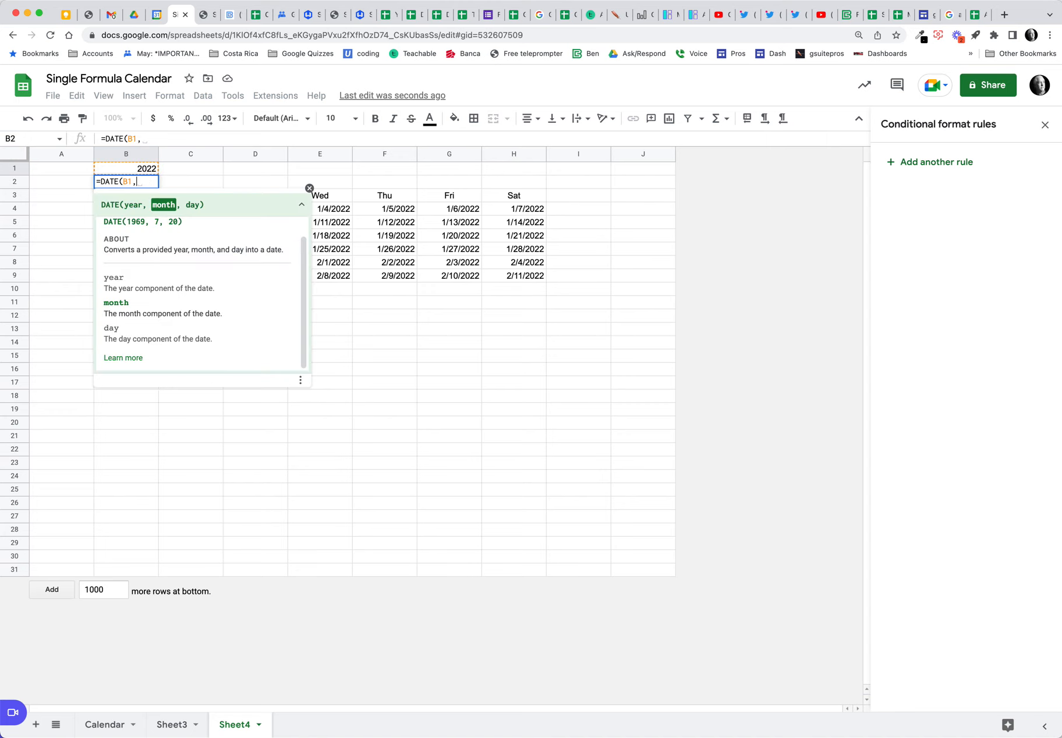
type("1,1")
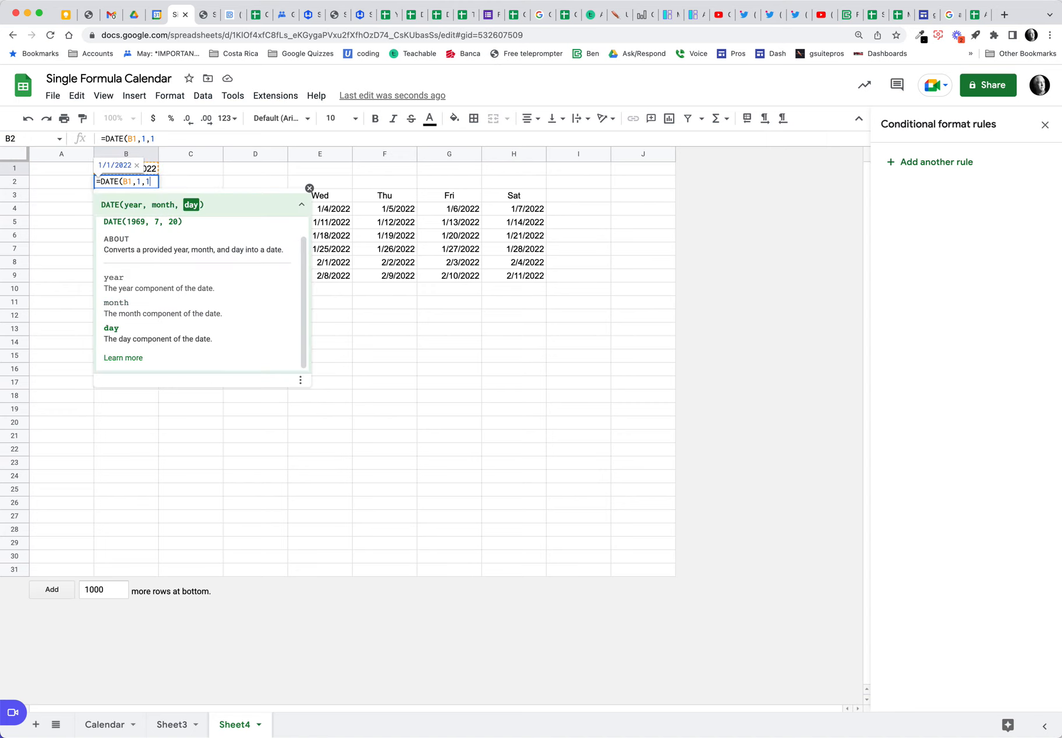
key("Return")
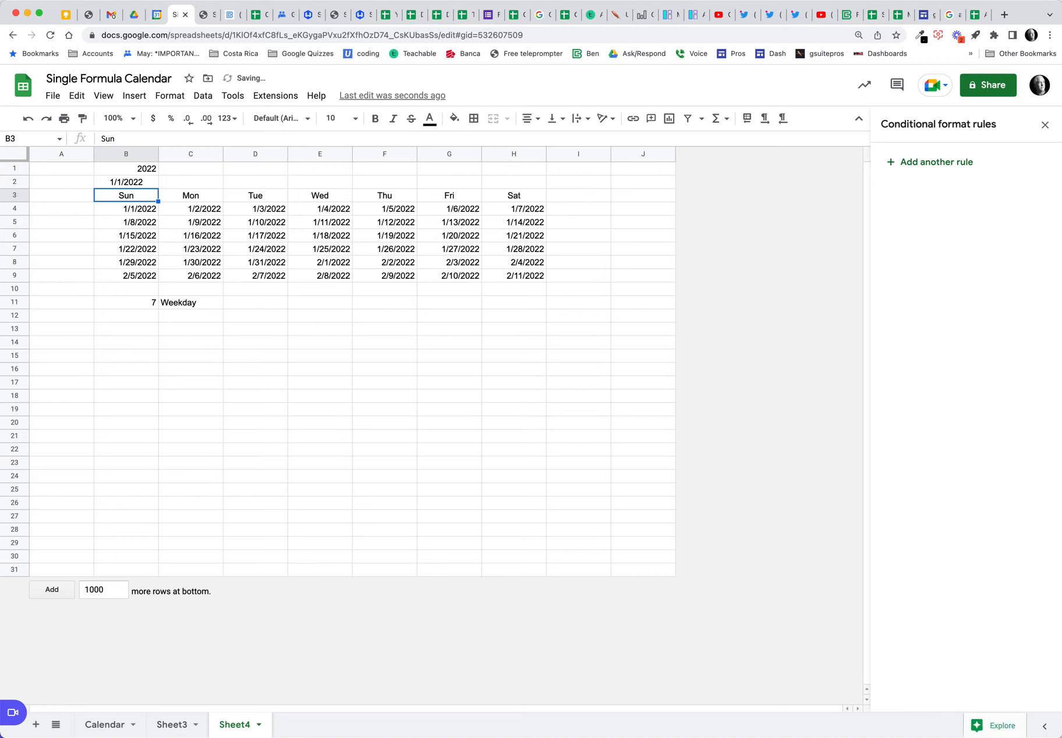
left_click(133, 185)
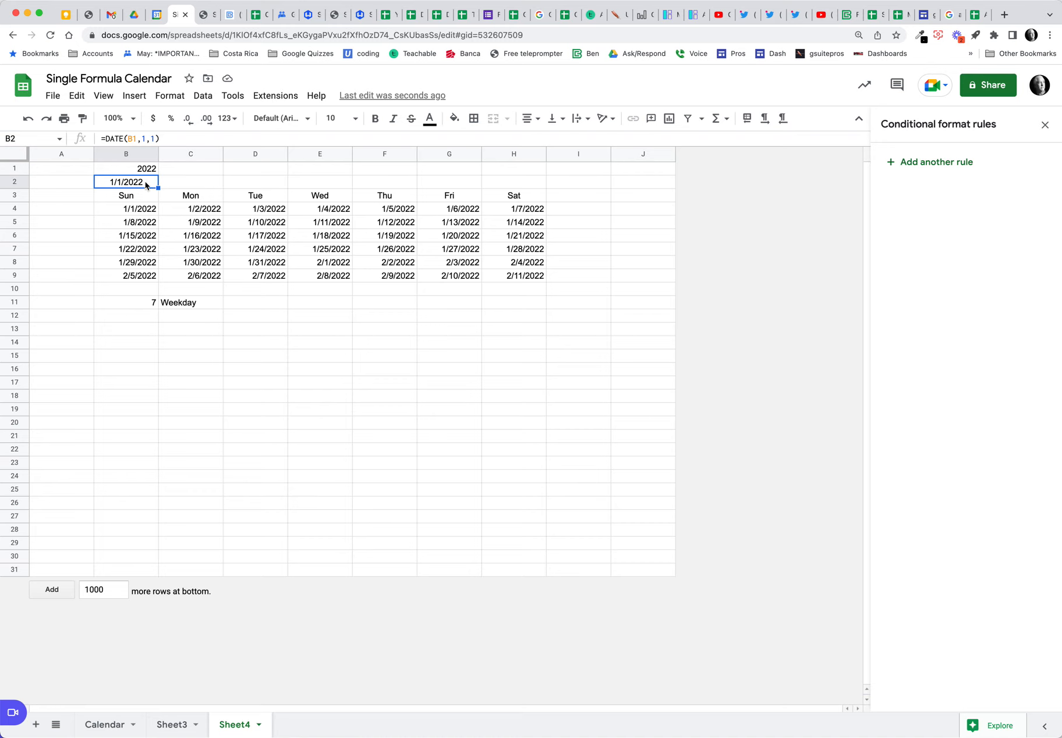
Step: Replace the fixed start date in B4's SEQUENCE formula with a reference to B2, and review the linked formulas
left_click(146, 211)
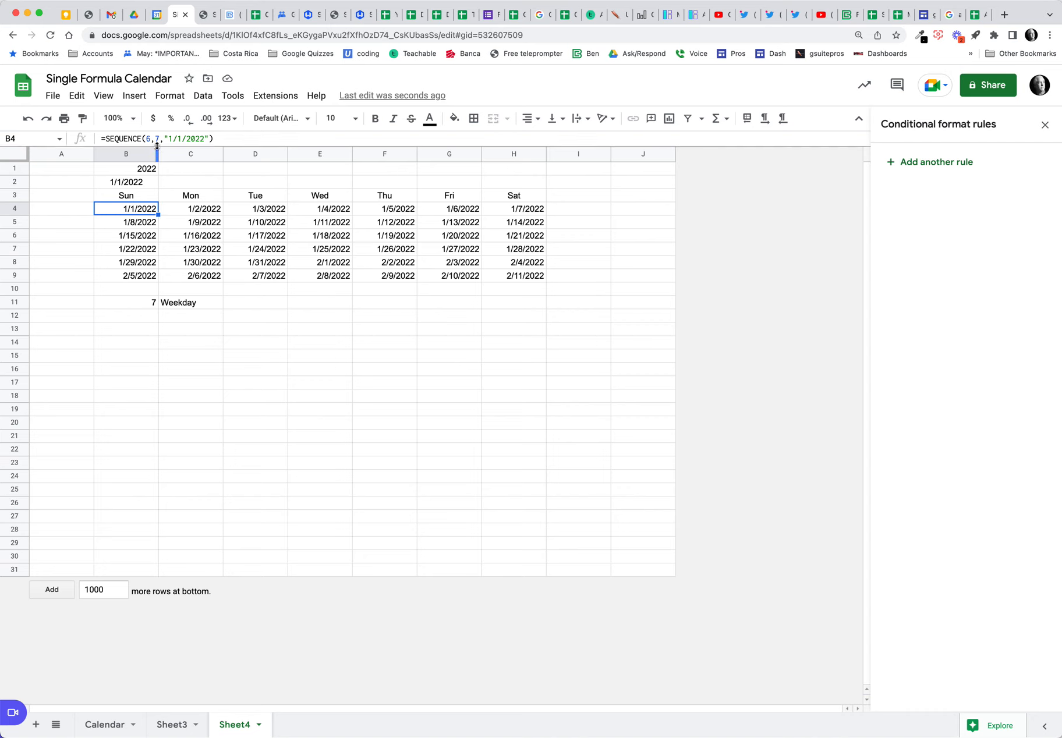
left_click_drag(166, 139, 209, 139)
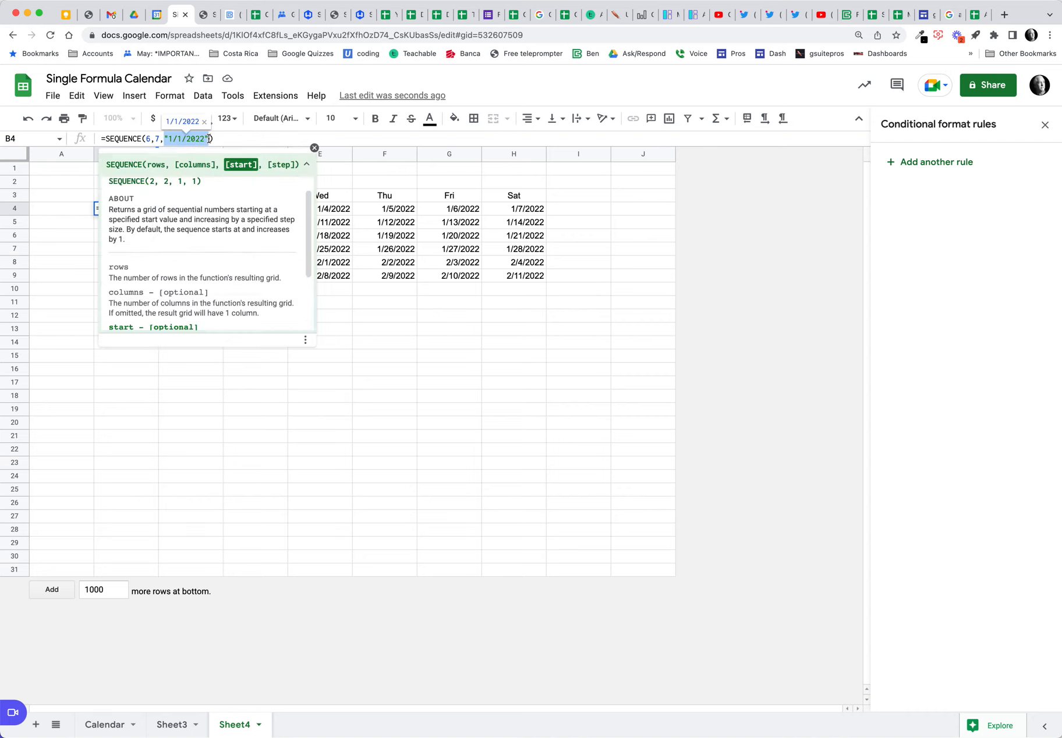
type("B2")
key("Return")
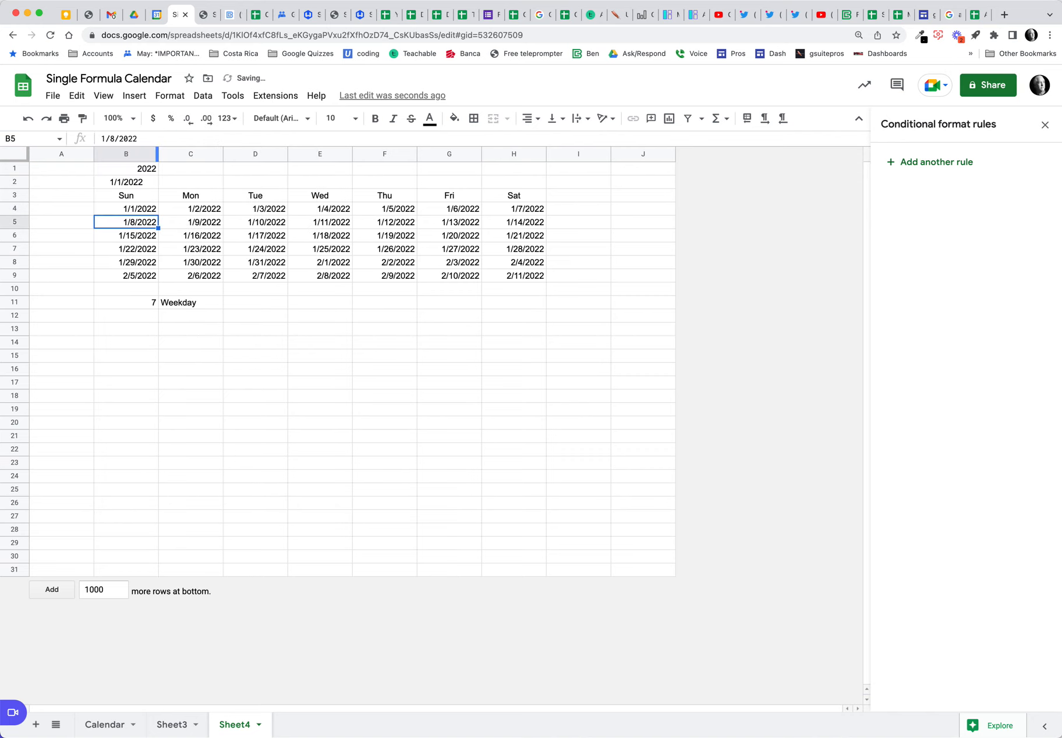
left_click(152, 209)
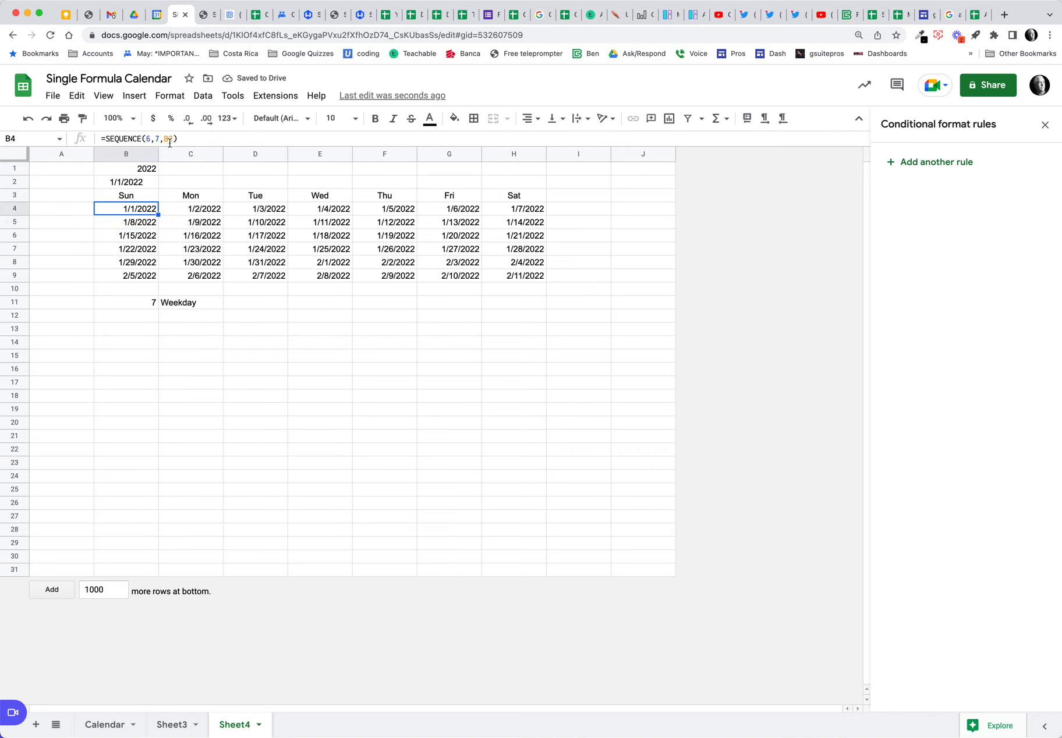
left_click(140, 184)
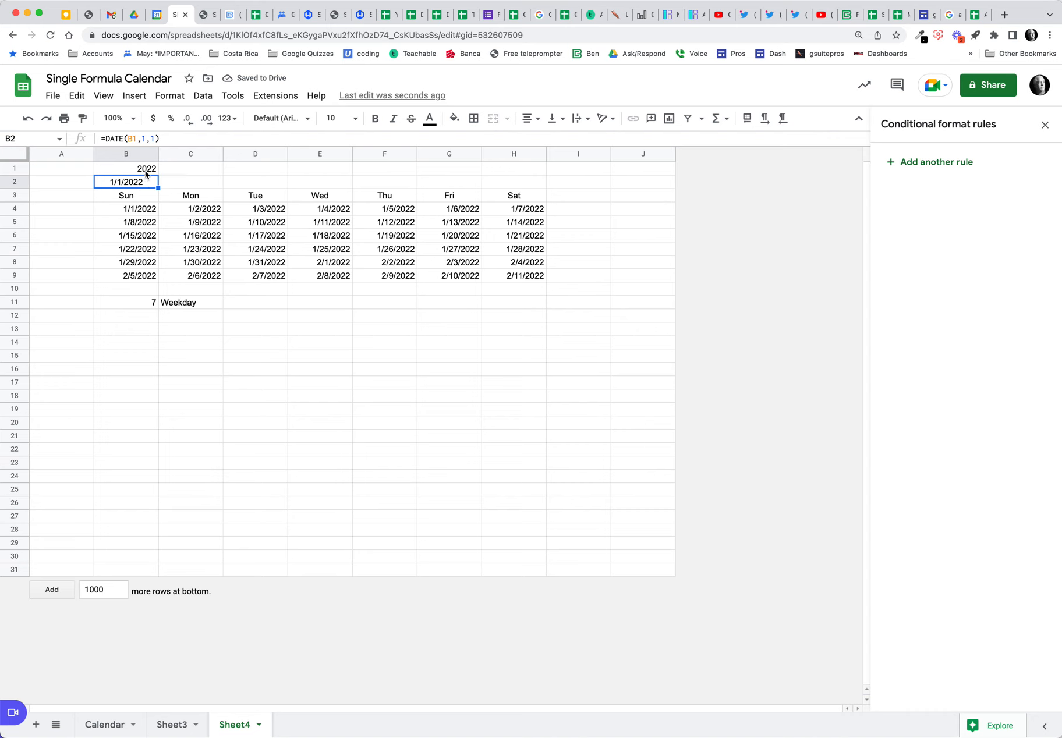
Step: Test the calendar with the year 2023 in B1, and set the year back to 2022
left_click(146, 173)
type("2023")
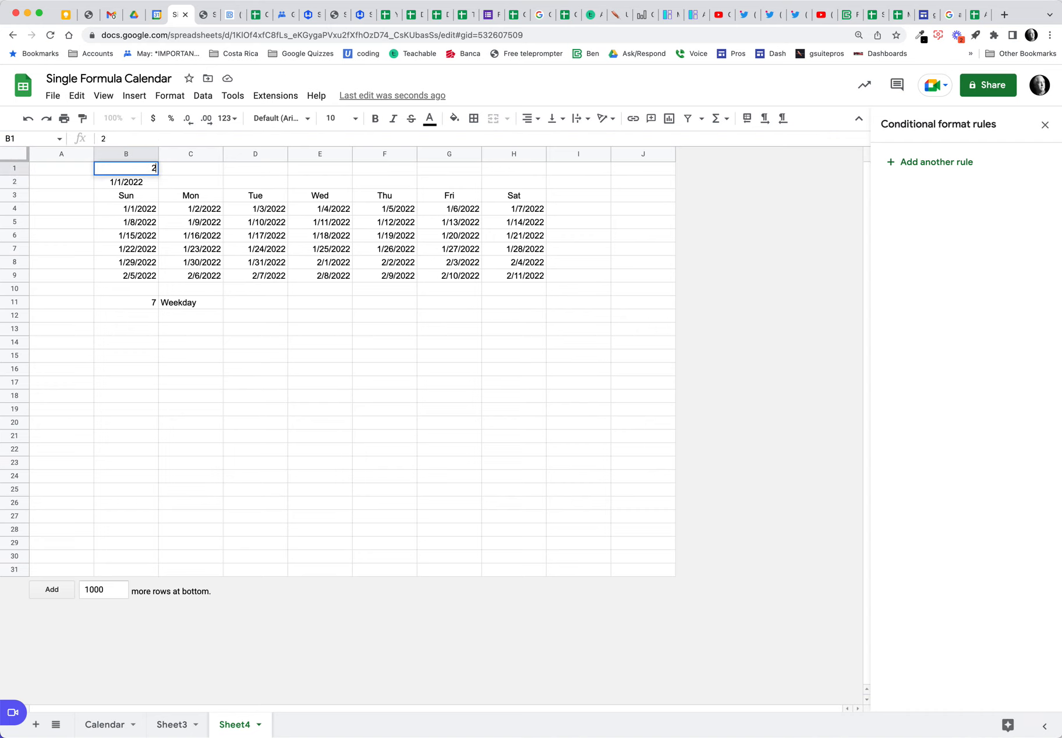
key("Return")
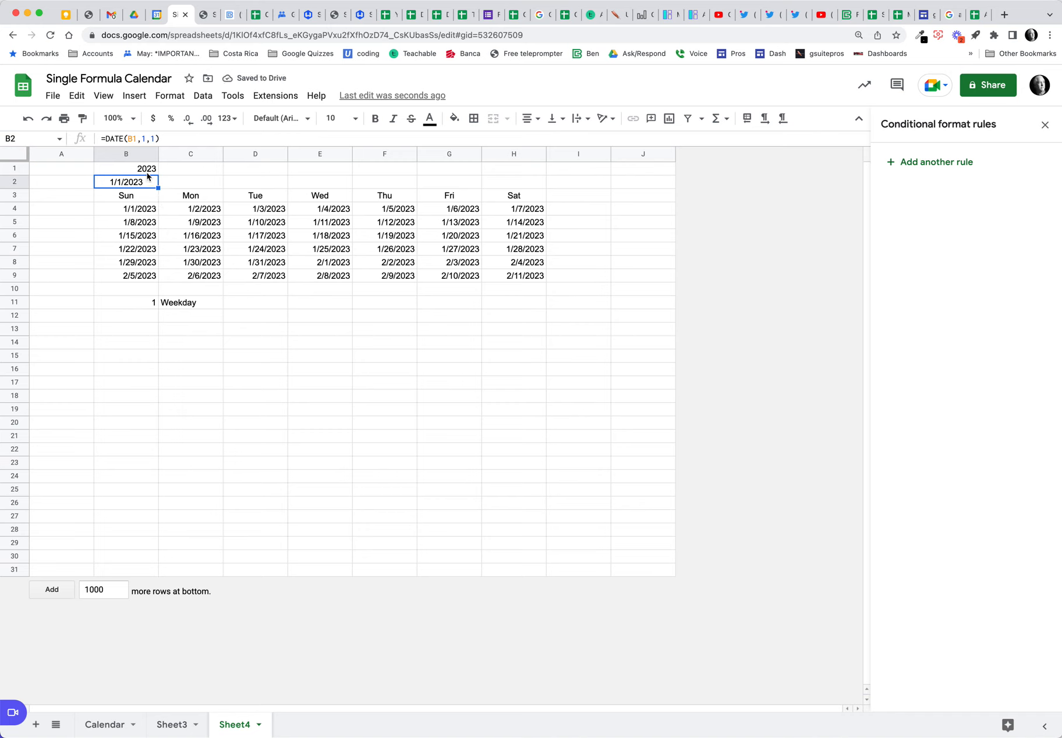
left_click(148, 173)
type("2020")
key("BackSpace")
type("2")
key("Return")
Step: Enter =SEQUENCE(12,1,1,1) in J1 to list the month numbers 1 to 12 down column J
left_click(189, 172)
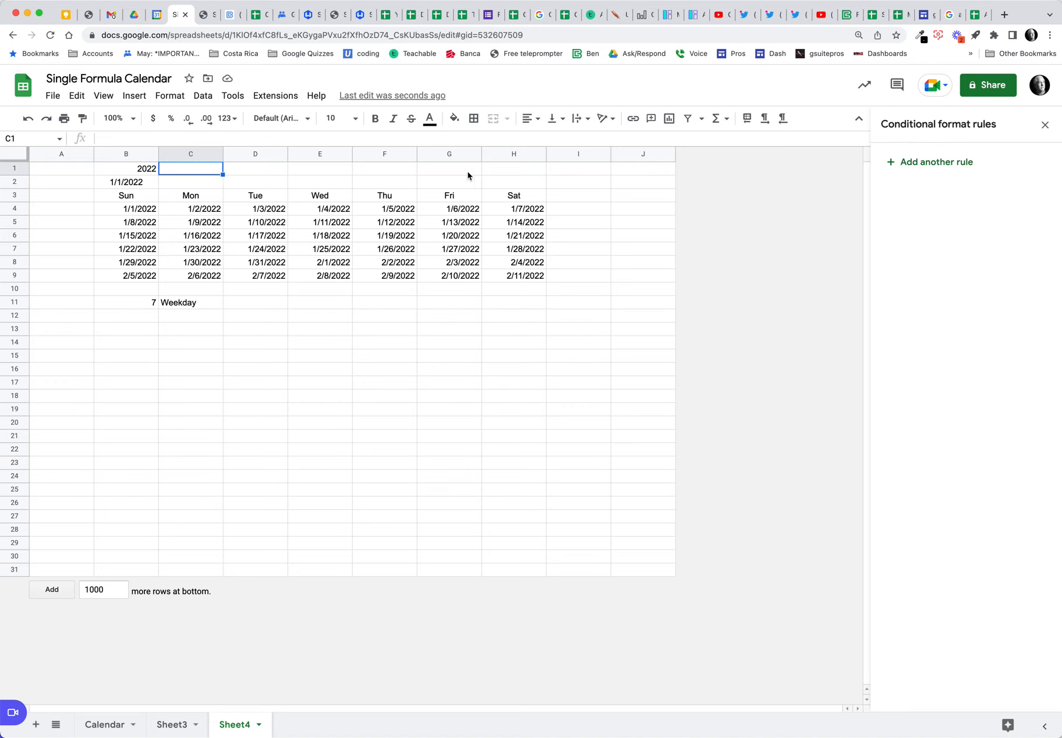
left_click(622, 173)
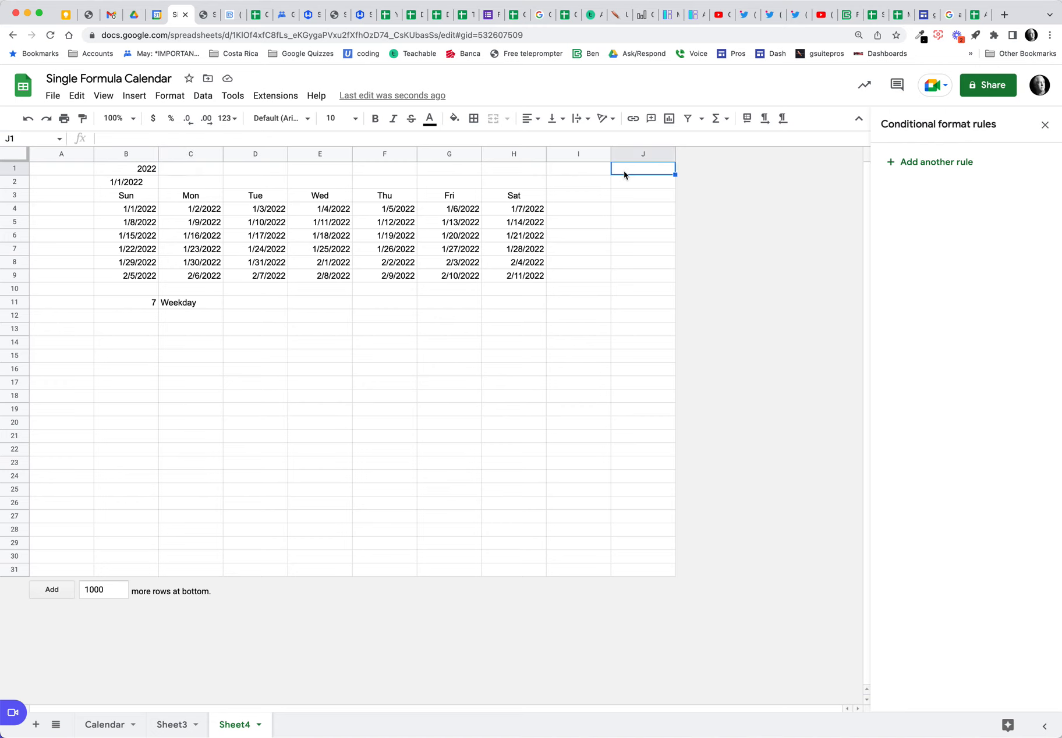
type("=seq")
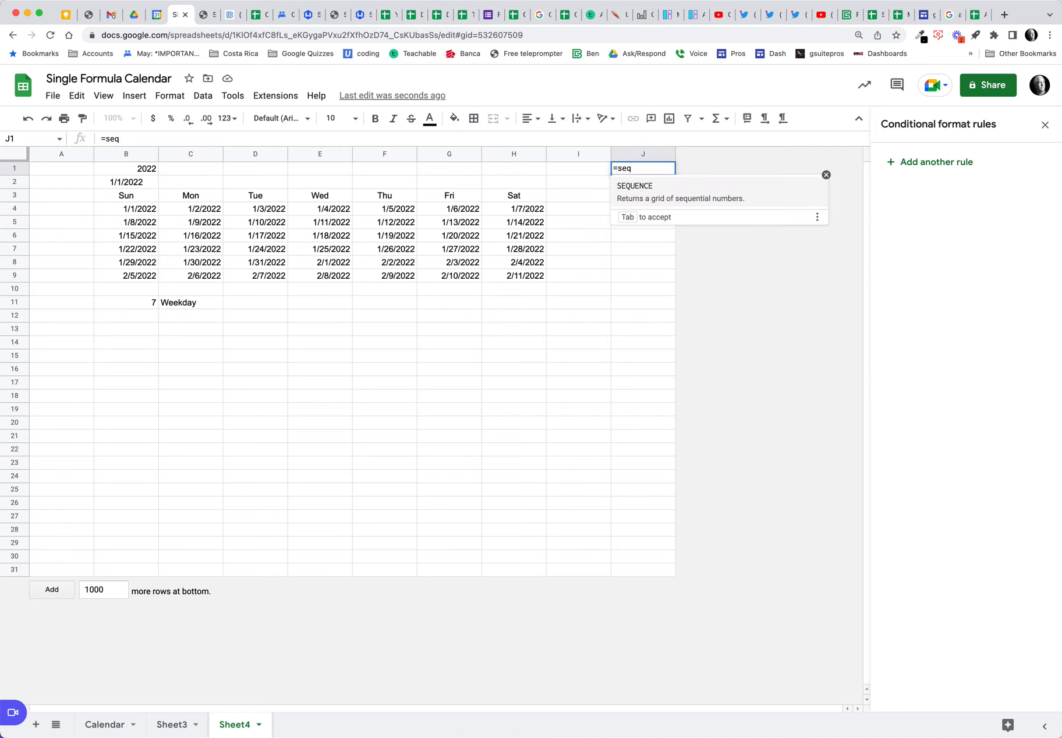
left_click(642, 196)
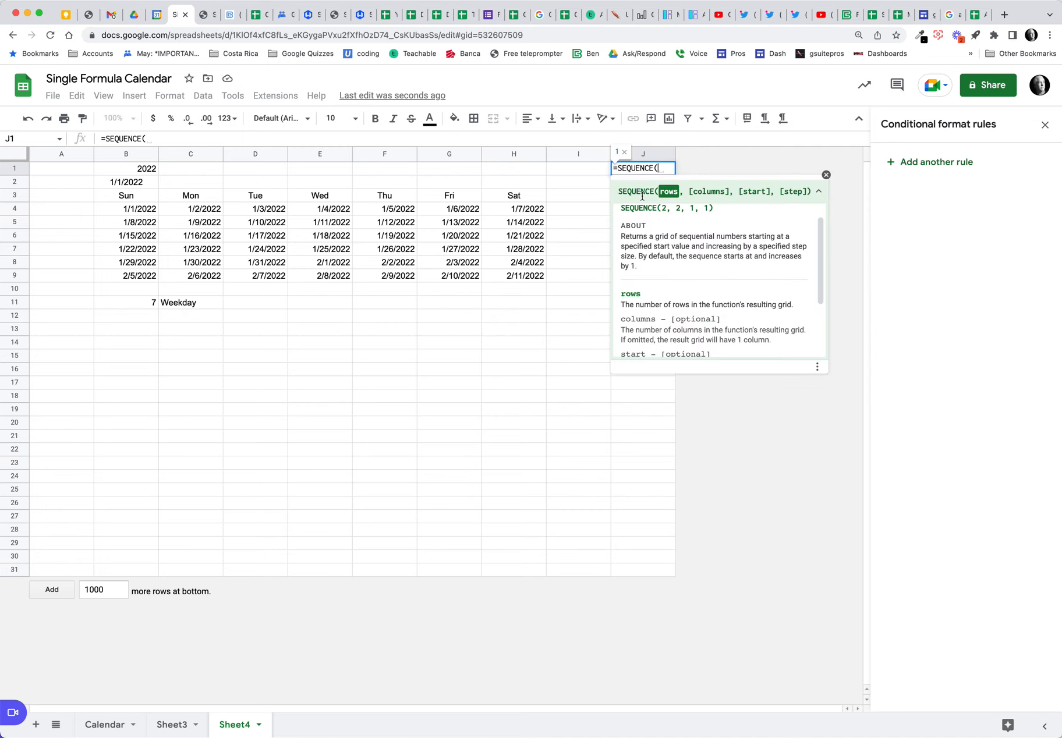
type("1")
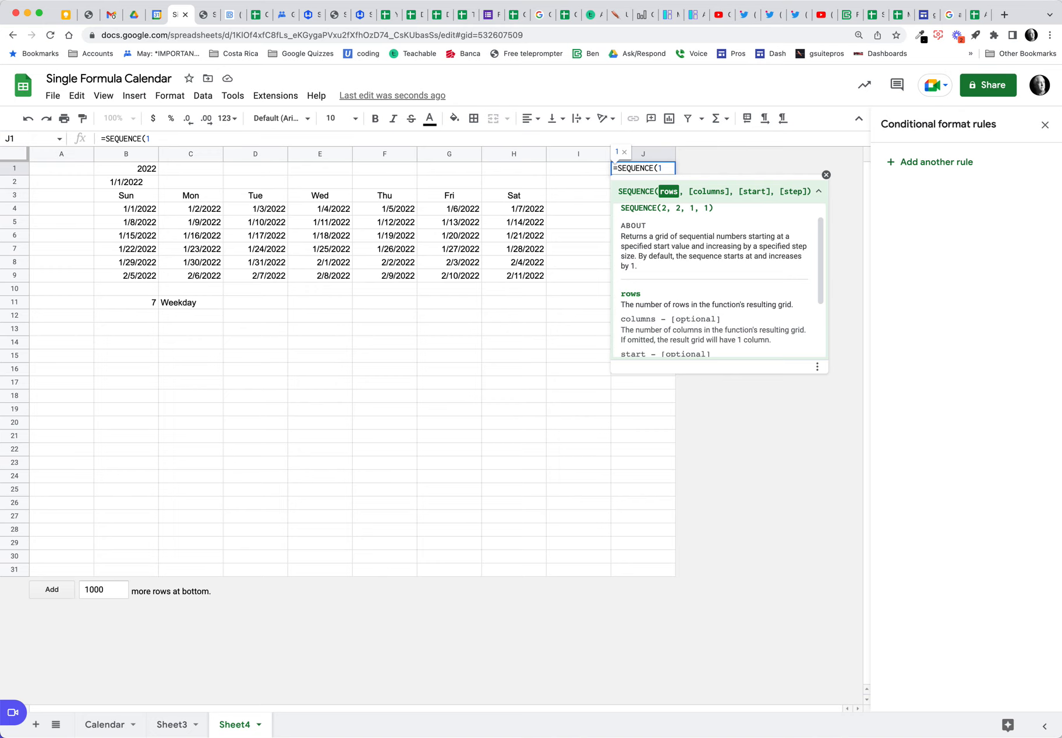
type("2,1,1")
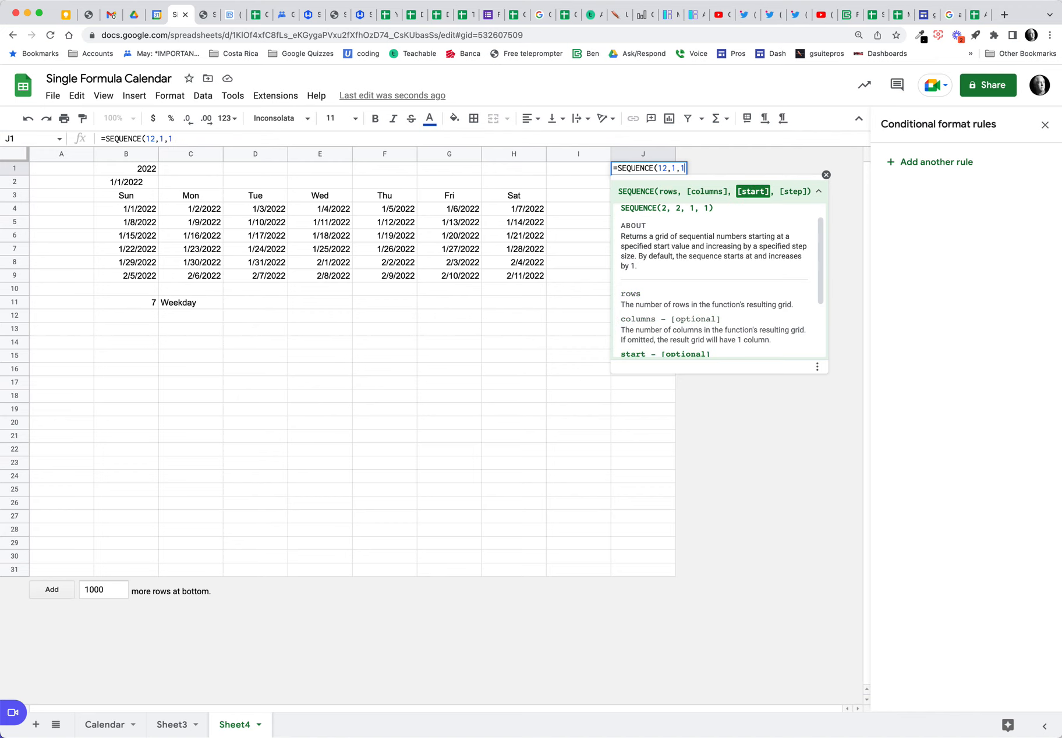
type(",1)")
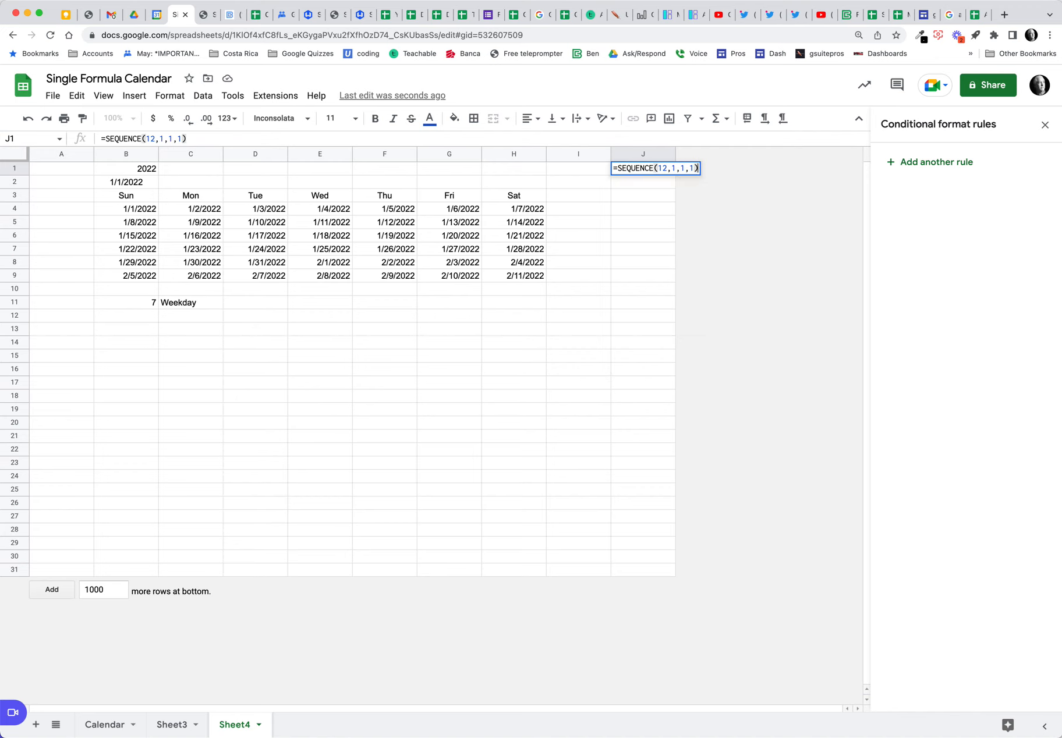
key("Return")
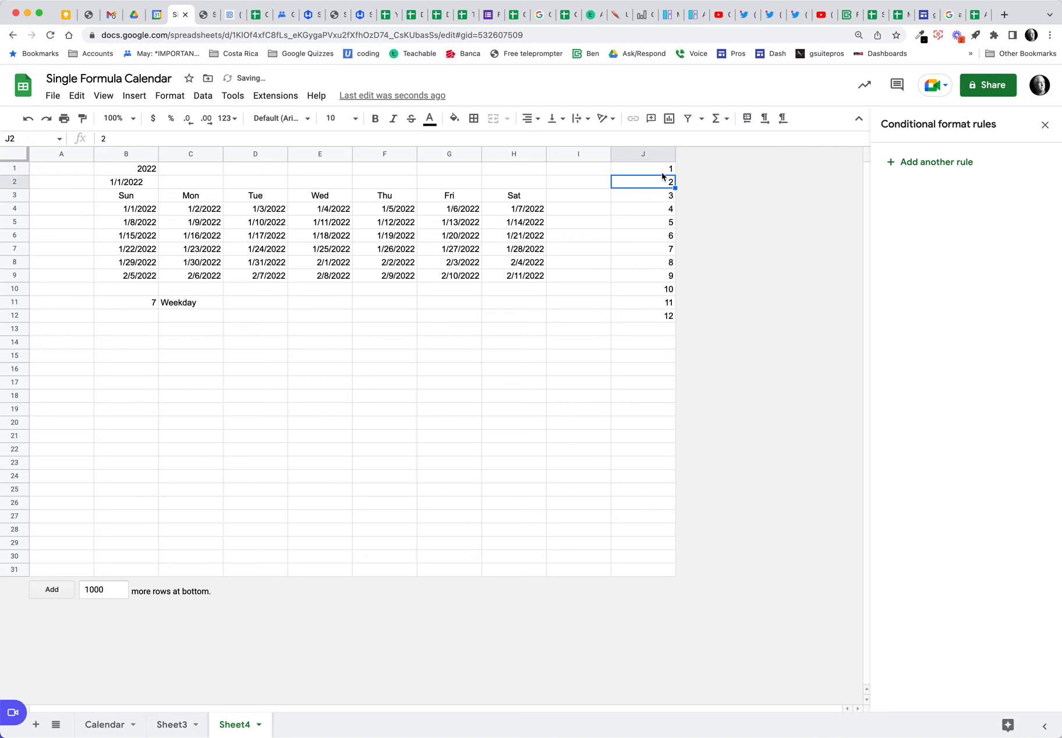
left_click(661, 172)
Step: Add list-from-a-range data validation to C1 using J1:J12, and choose month 1 in C1
left_click(193, 171)
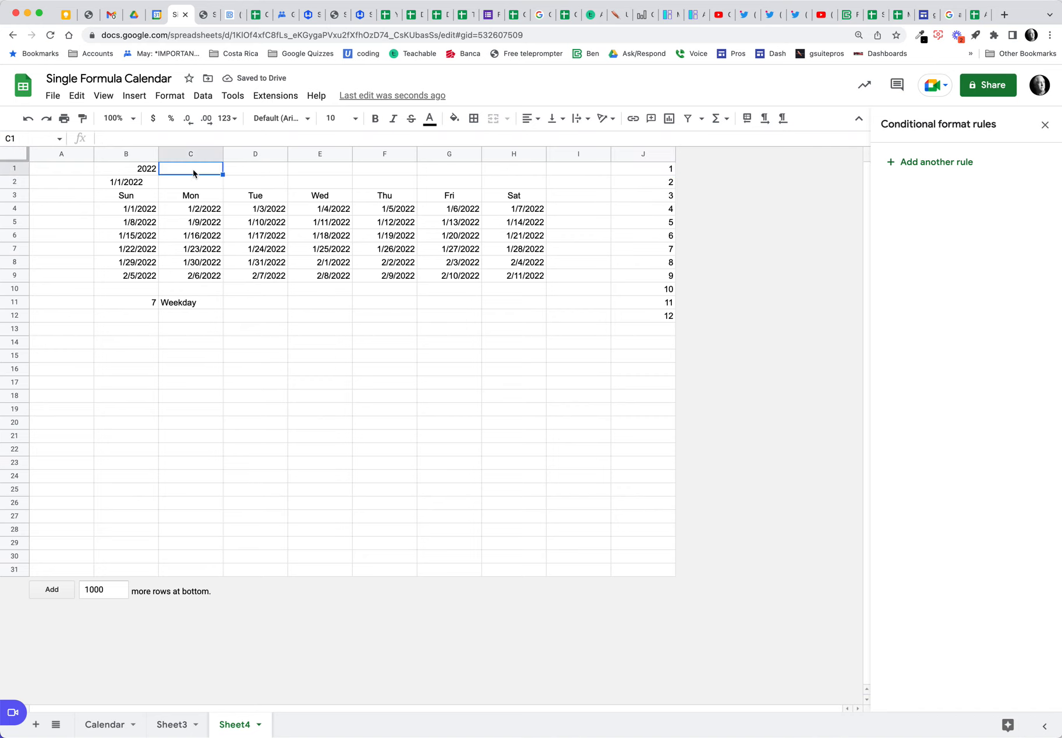
left_click(207, 98)
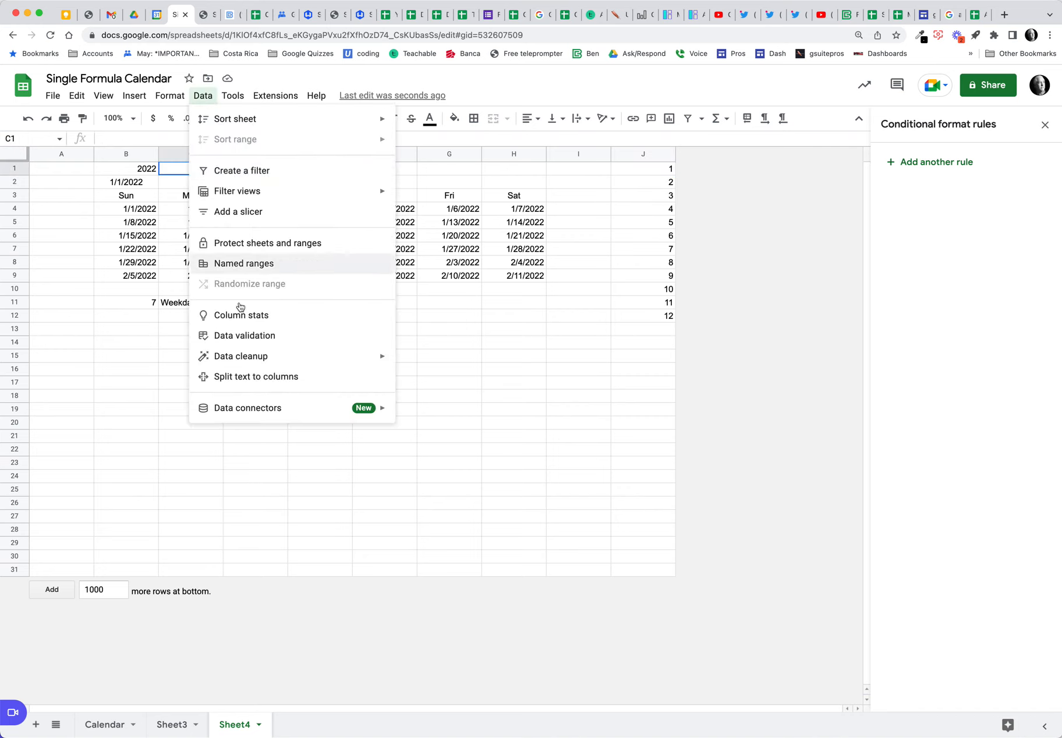
left_click(265, 339)
left_click(636, 363)
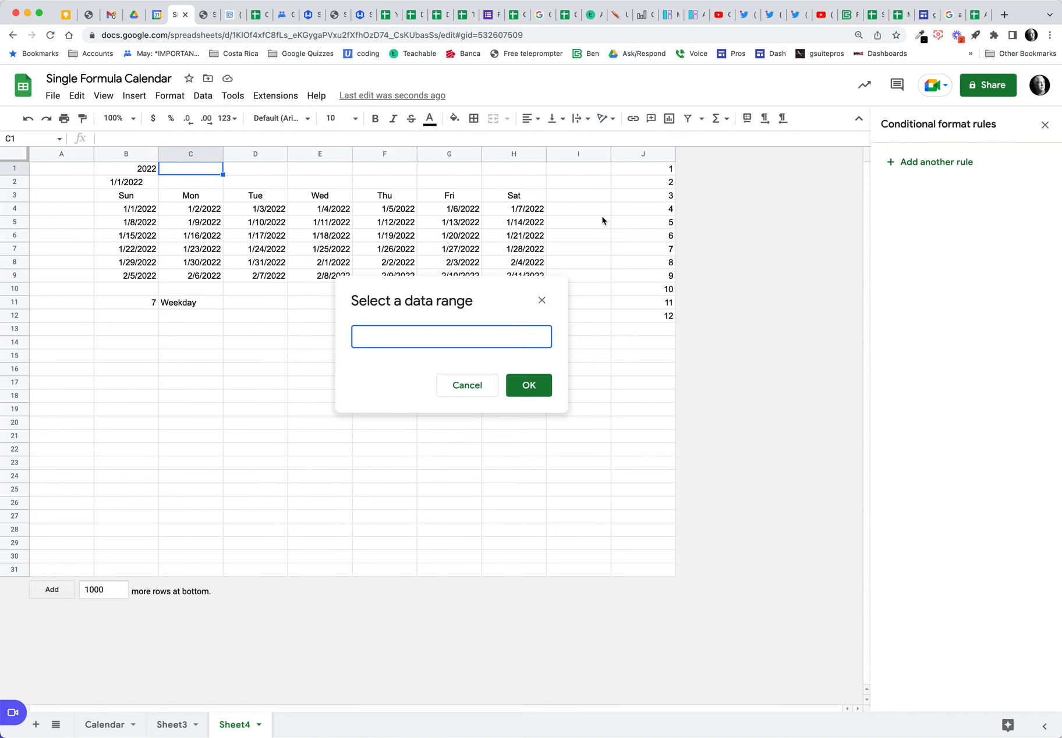
left_click_drag(664, 171, 652, 322)
left_click(534, 383)
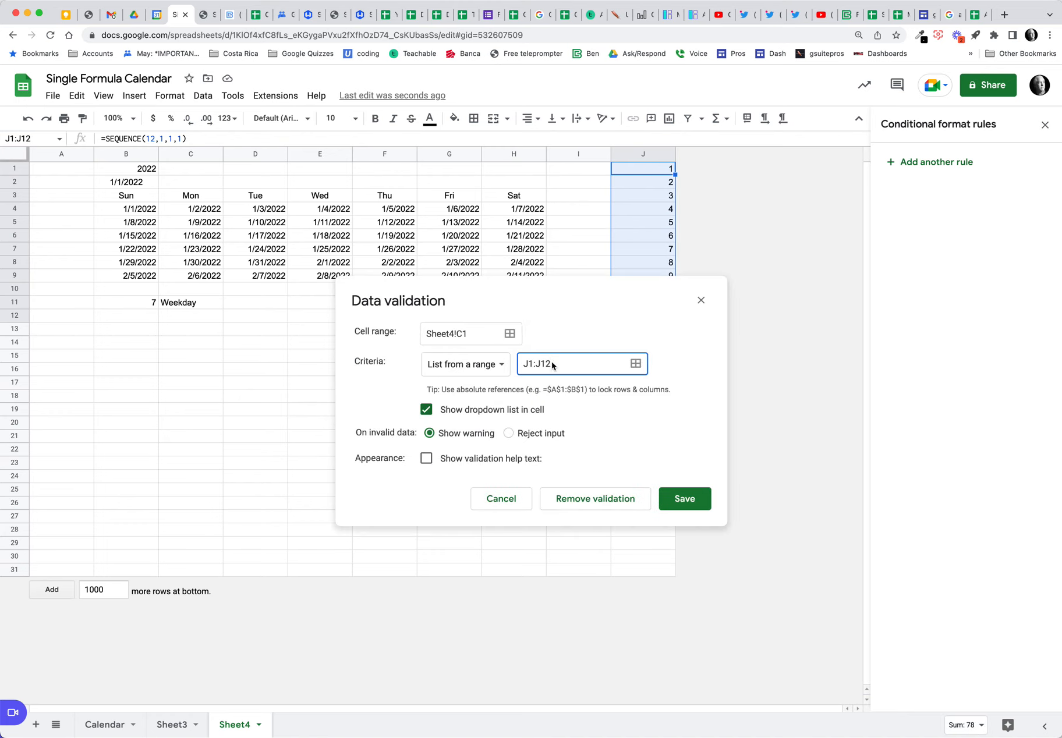
left_click(685, 499)
left_click(216, 168)
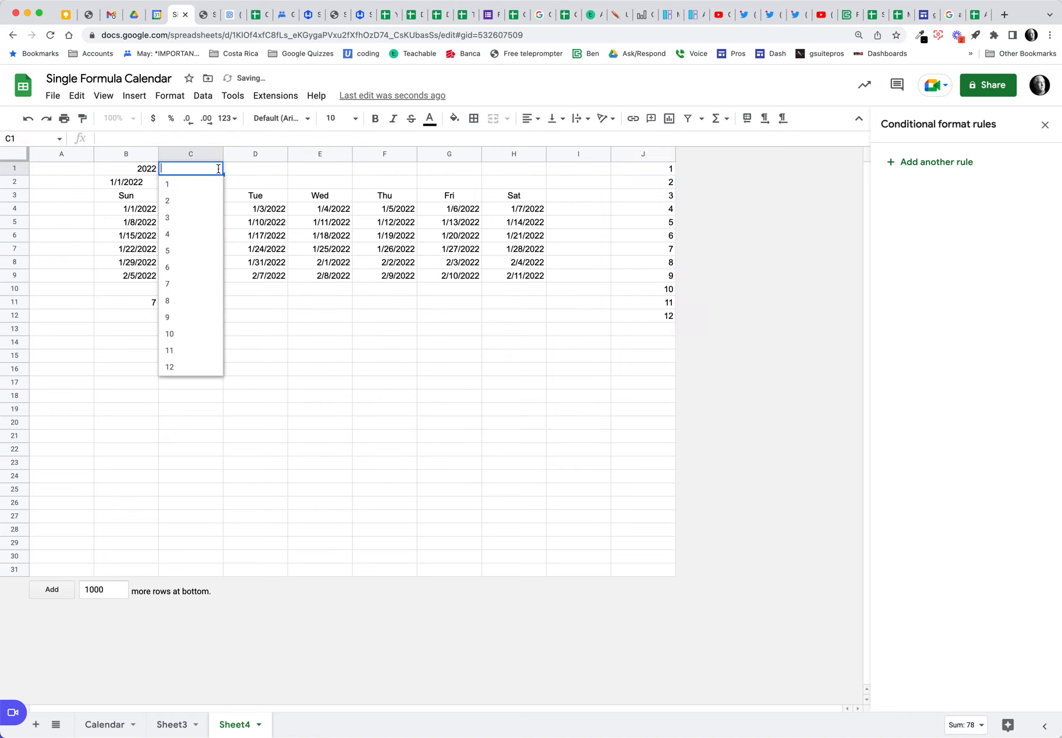
left_click(197, 191)
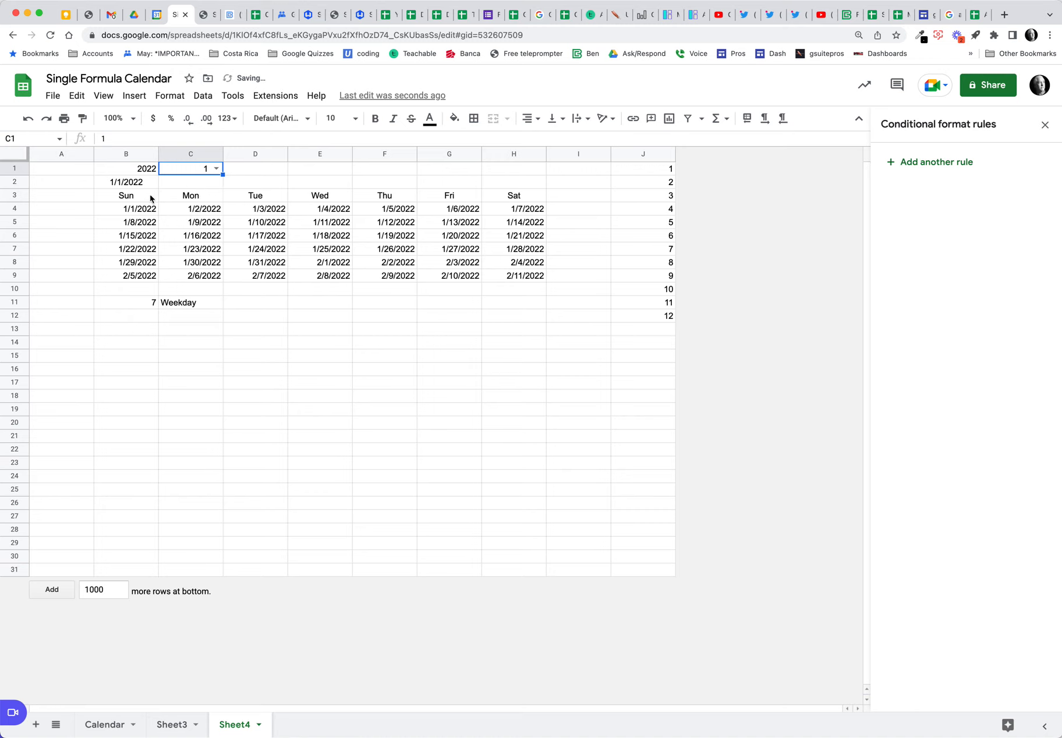
Step: Replace the fixed month in B2's DATE formula with a reference to C1, giving =DATE(B1,C1,1)
left_click(129, 184)
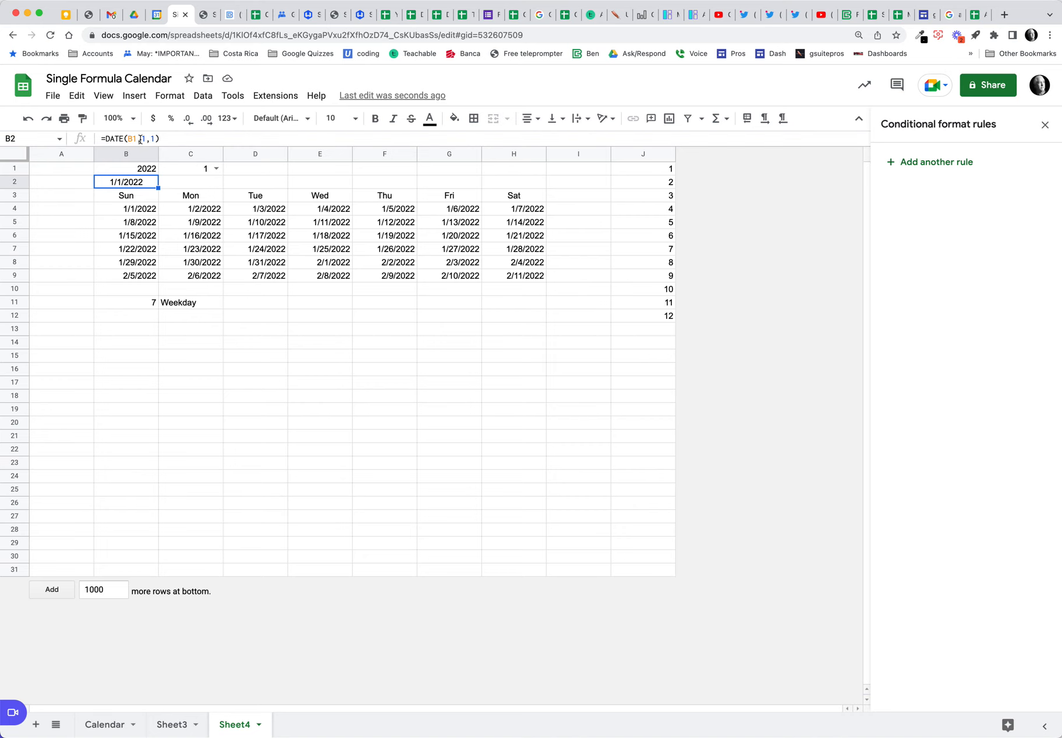
left_click(141, 139)
double_click(145, 139)
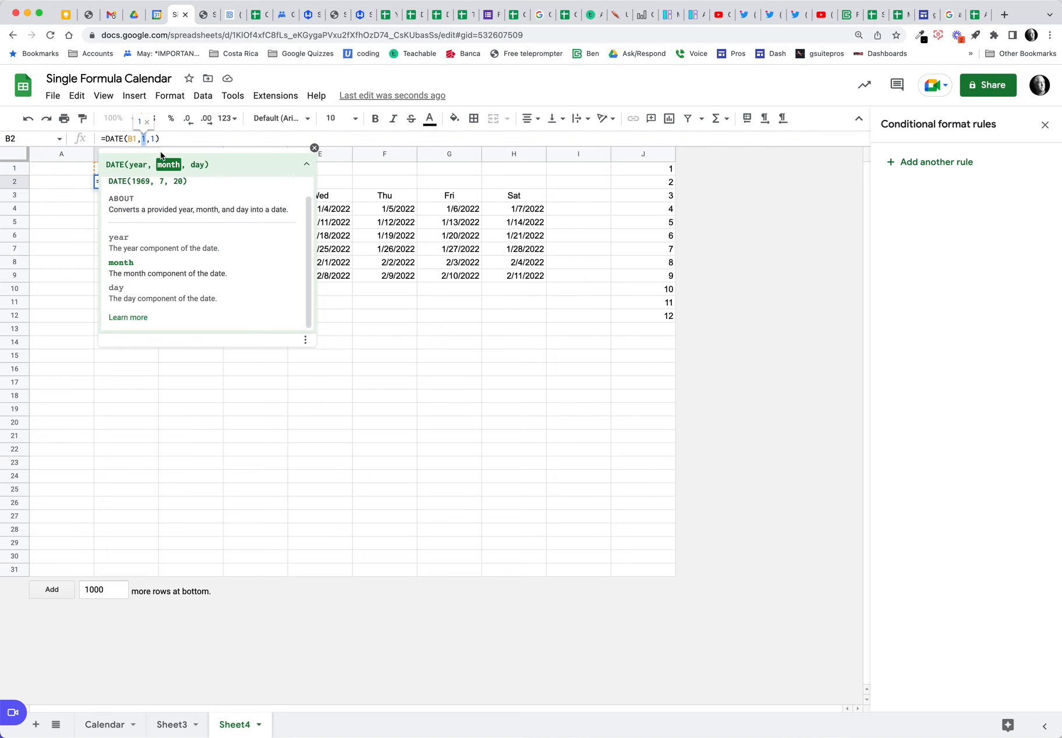
key("BackSpace")
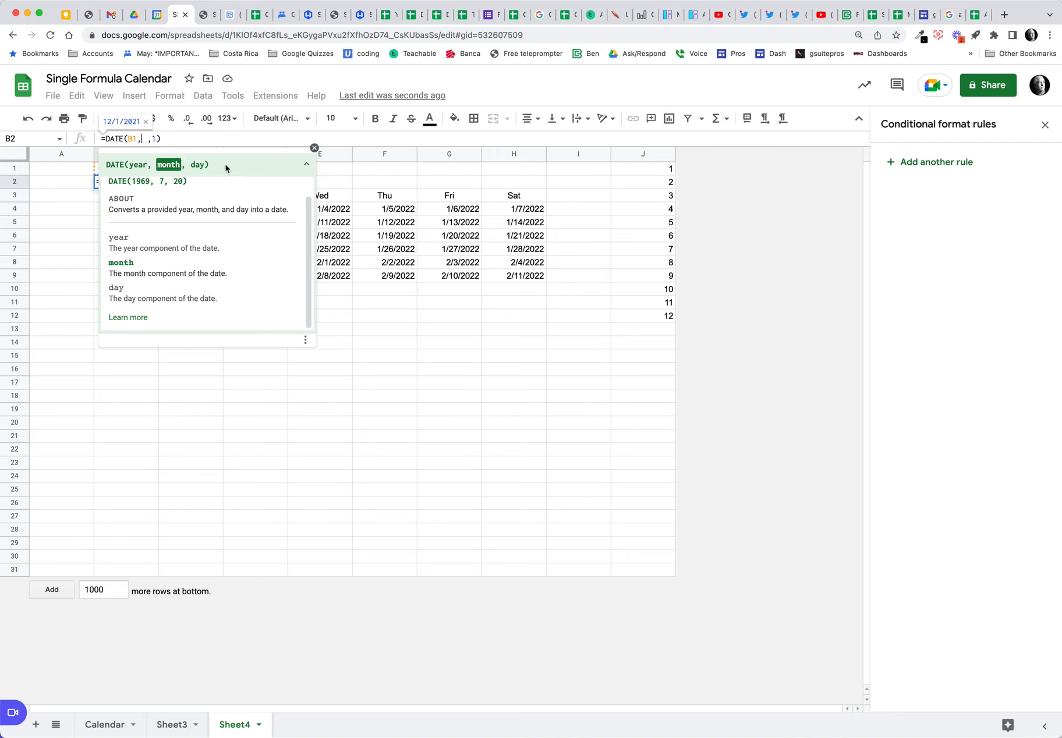
left_click(316, 150)
left_click(200, 168)
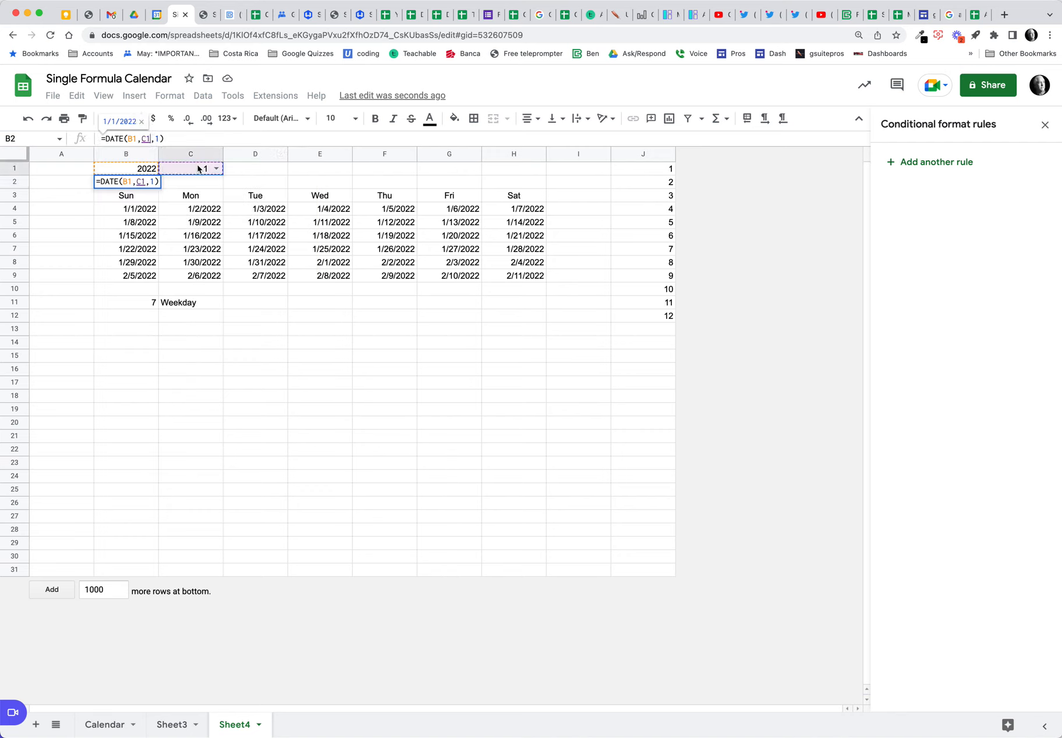
key("Return")
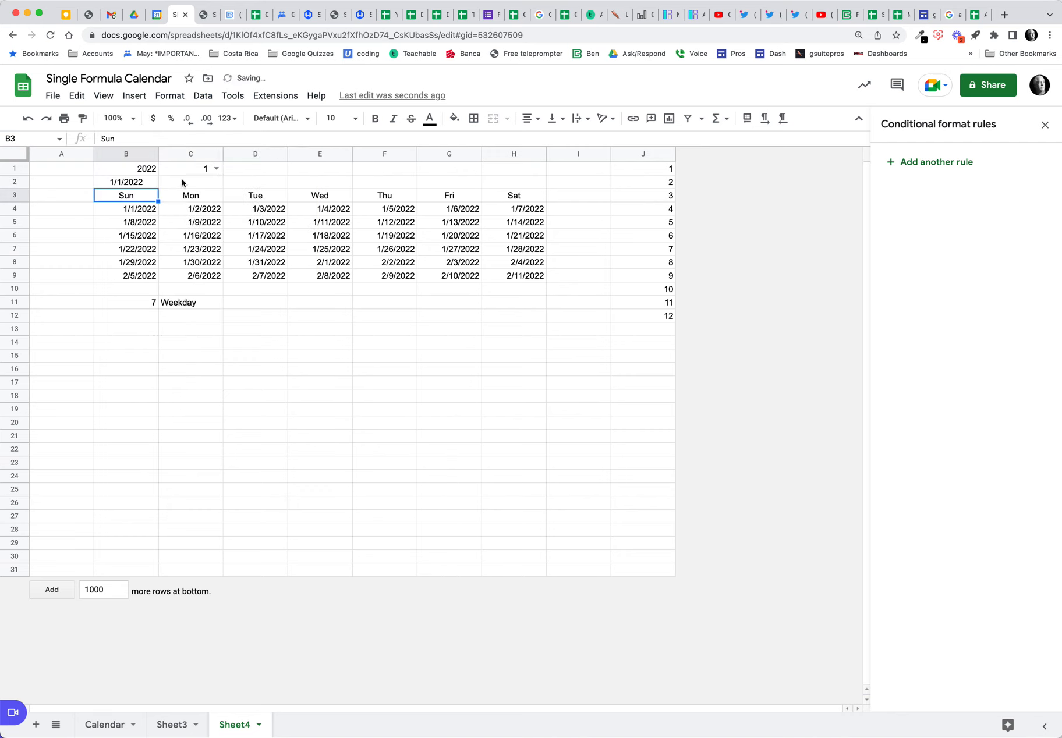
Step: Test the month dropdown in C1 by choosing month 4 and then month 7
left_click(217, 169)
left_click(188, 235)
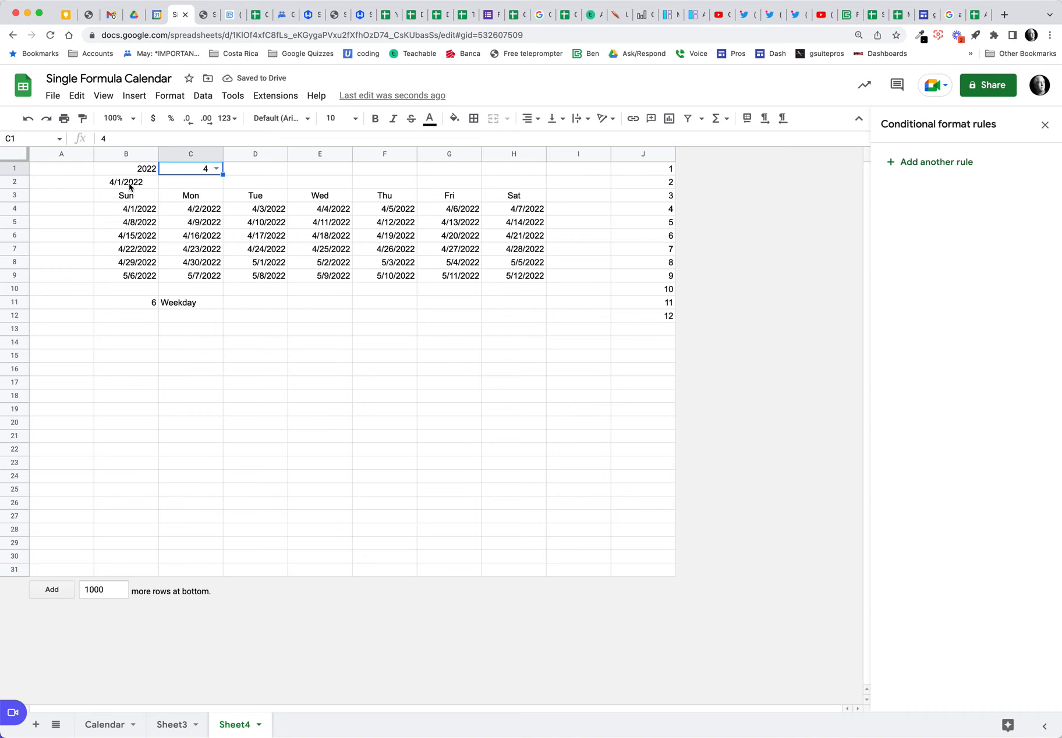
left_click(218, 169)
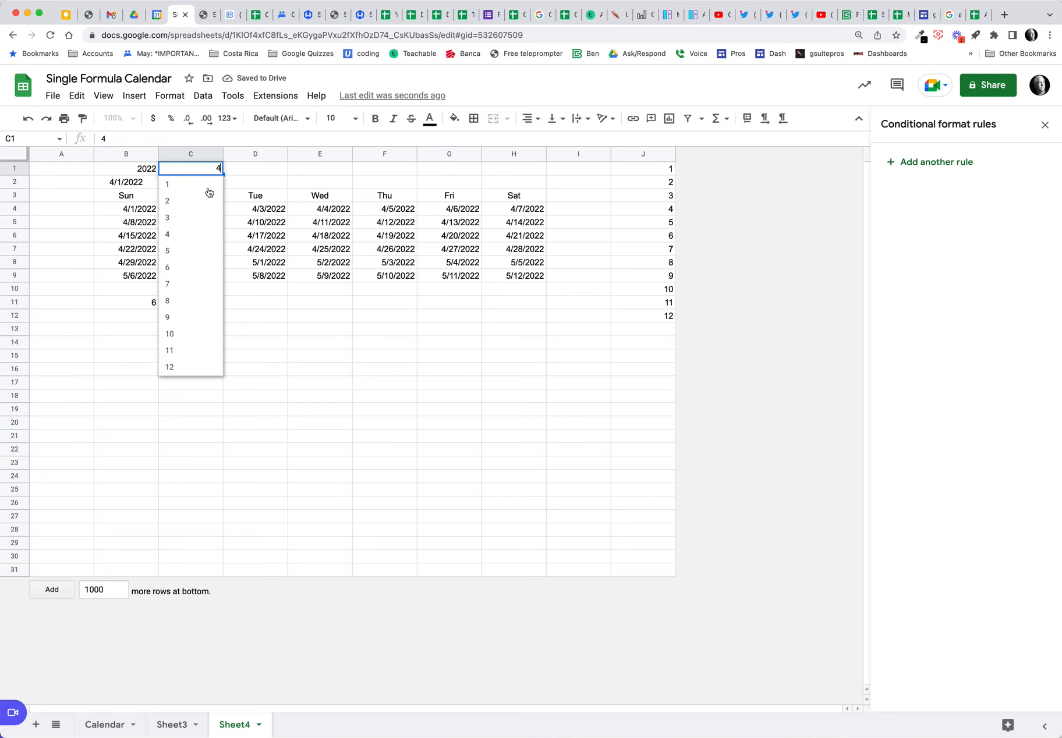
left_click(189, 288)
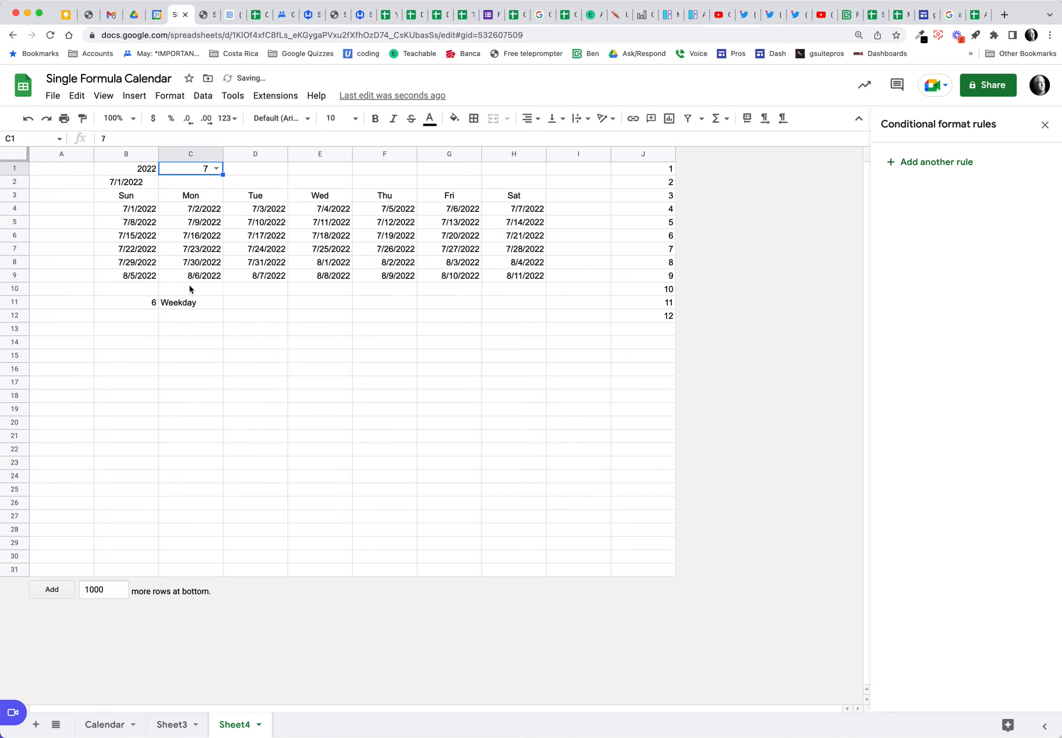
Step: Enter 2018 in I1 and 2019 in I2, and extend the year series down to I12
left_click(147, 170)
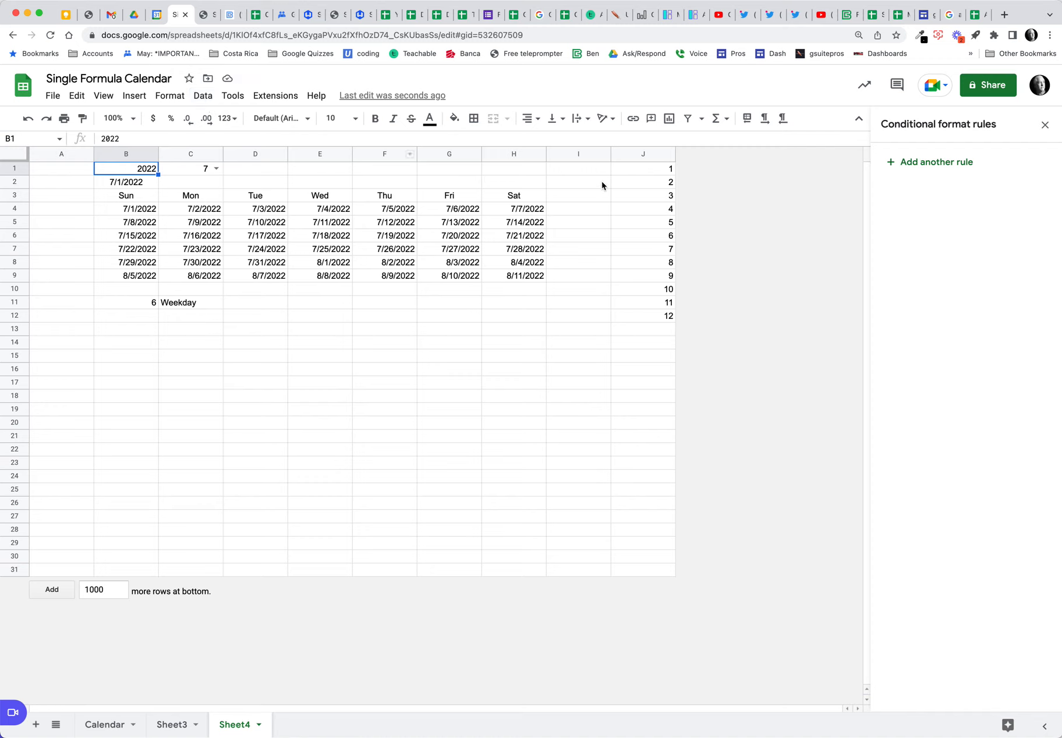
left_click(585, 167)
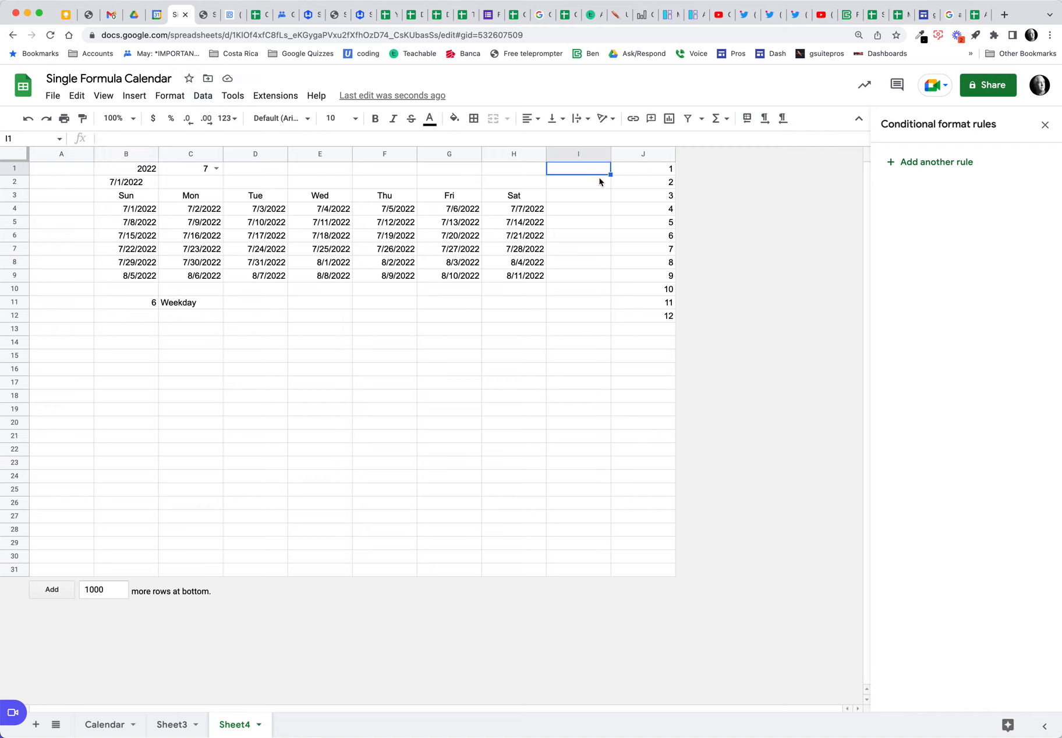
type("2")
key("Return")
type("2019")
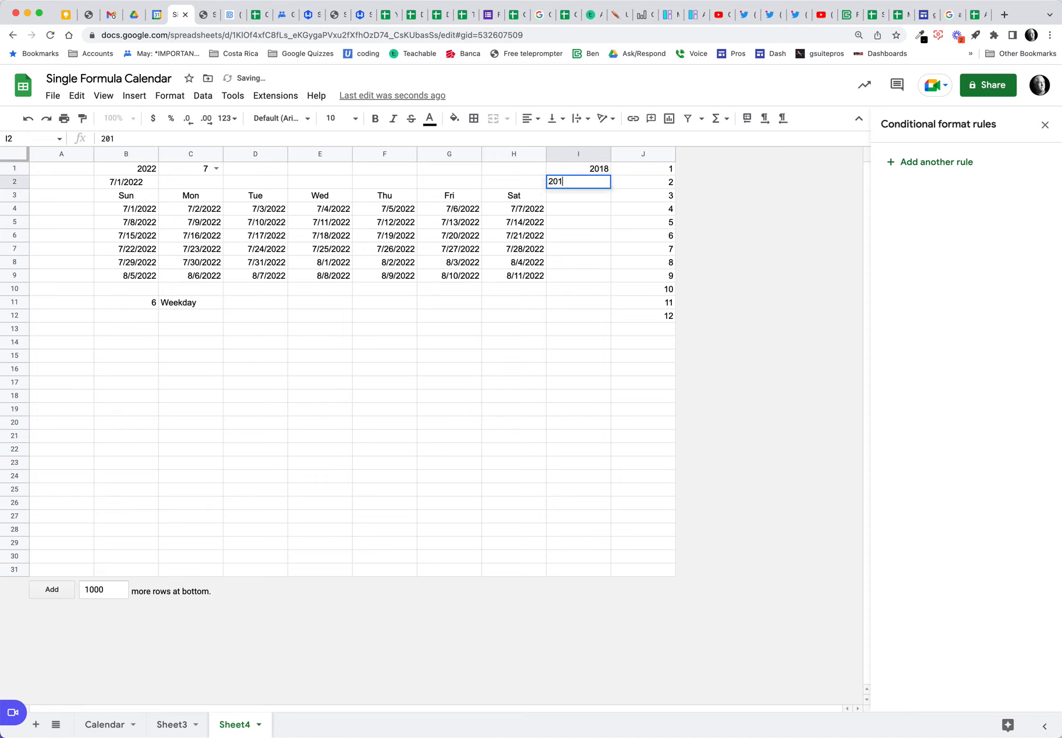
key("Return")
left_click(603, 171)
left_click_drag(603, 173, 607, 321)
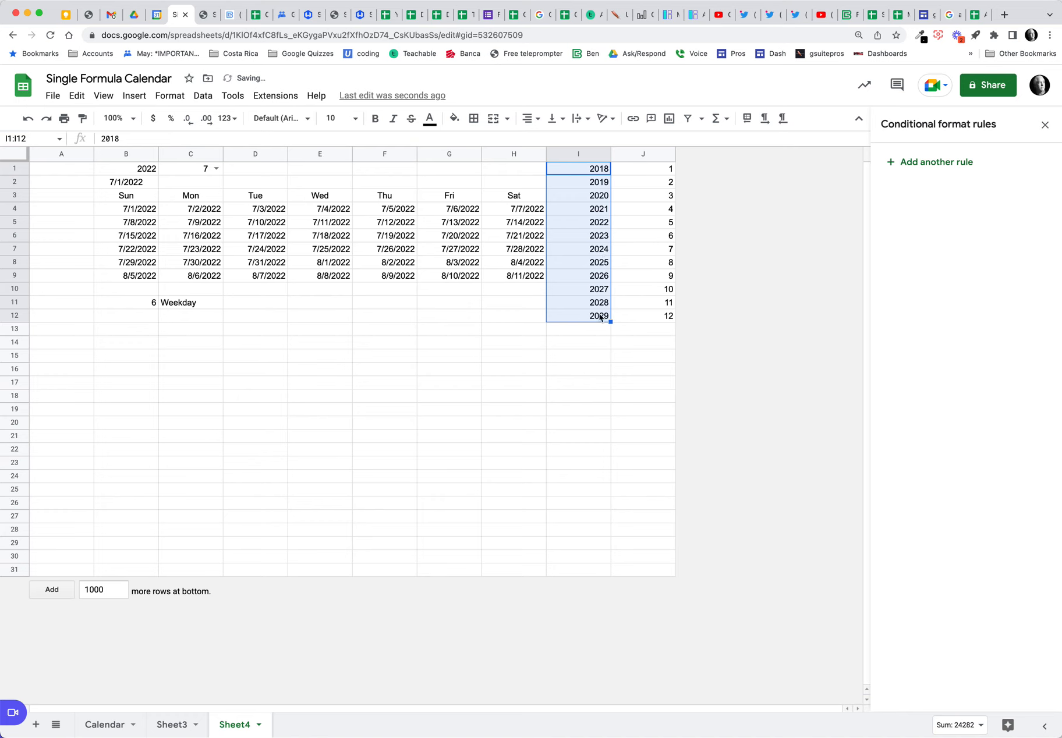
Step: Add list-from-a-range data validation to year cell B1 using I1:I12, and choose 2018 in B1
left_click(128, 172)
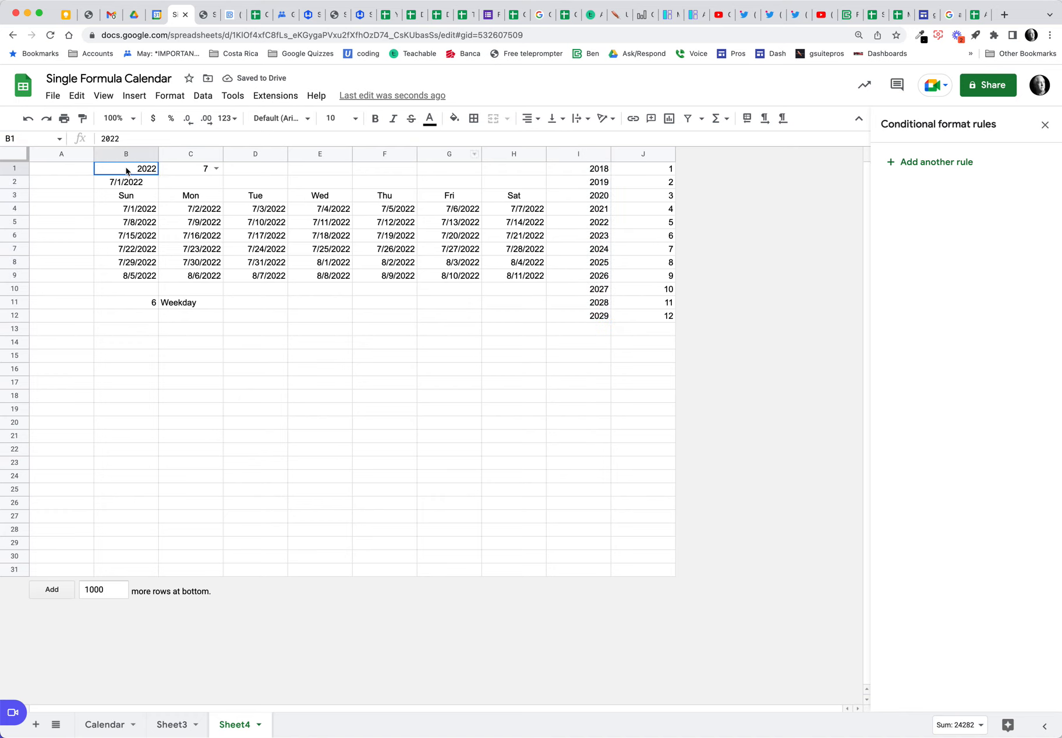
left_click(203, 95)
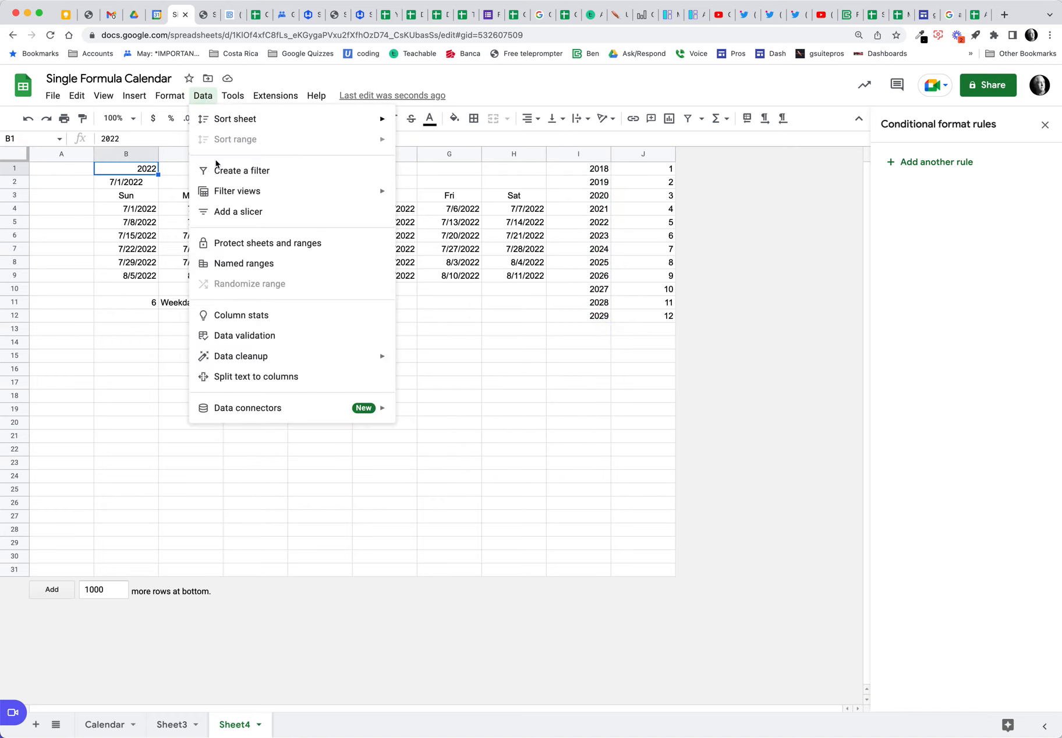
left_click(261, 336)
left_click(635, 364)
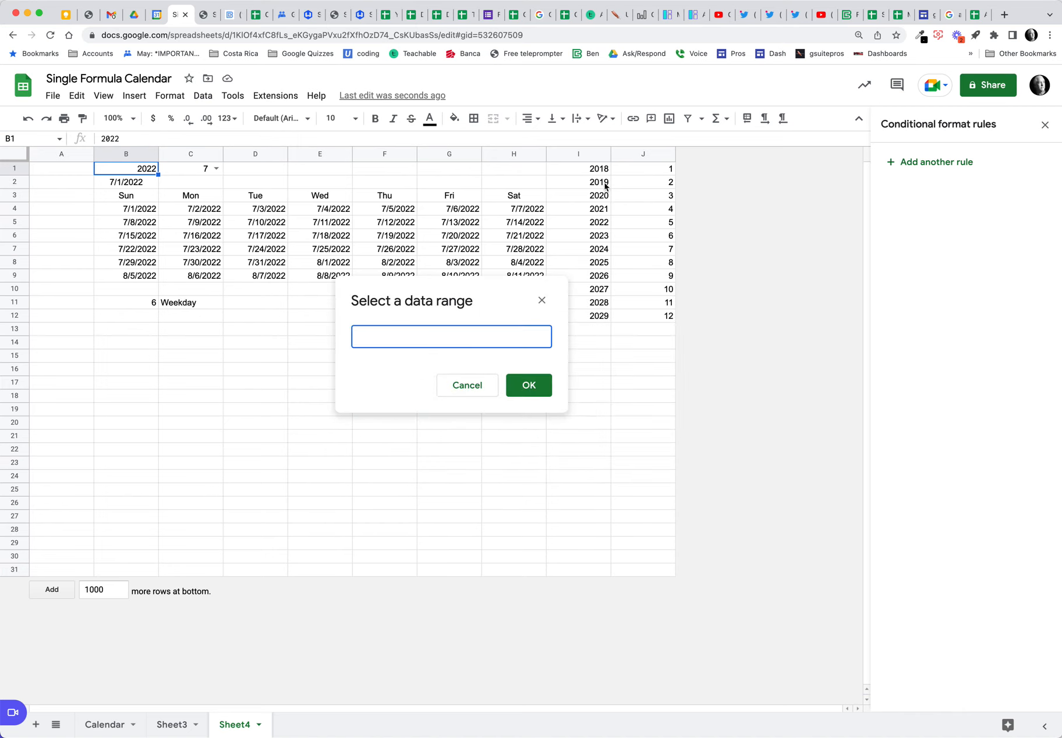
left_click_drag(601, 173, 600, 315)
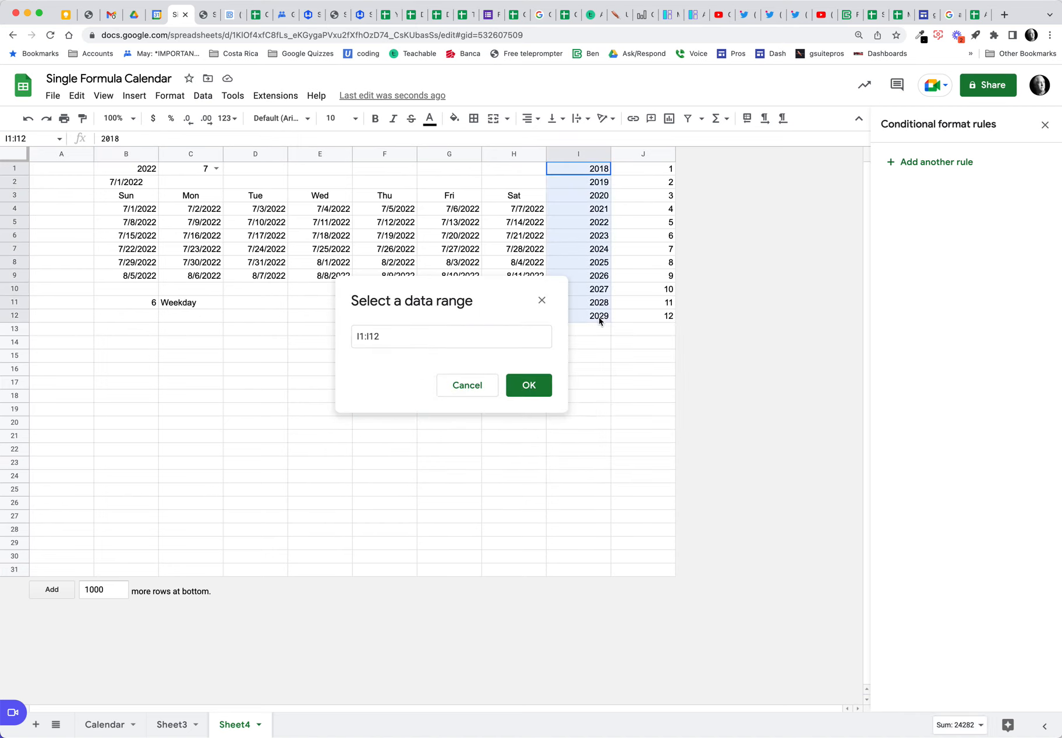
left_click(528, 384)
left_click(676, 499)
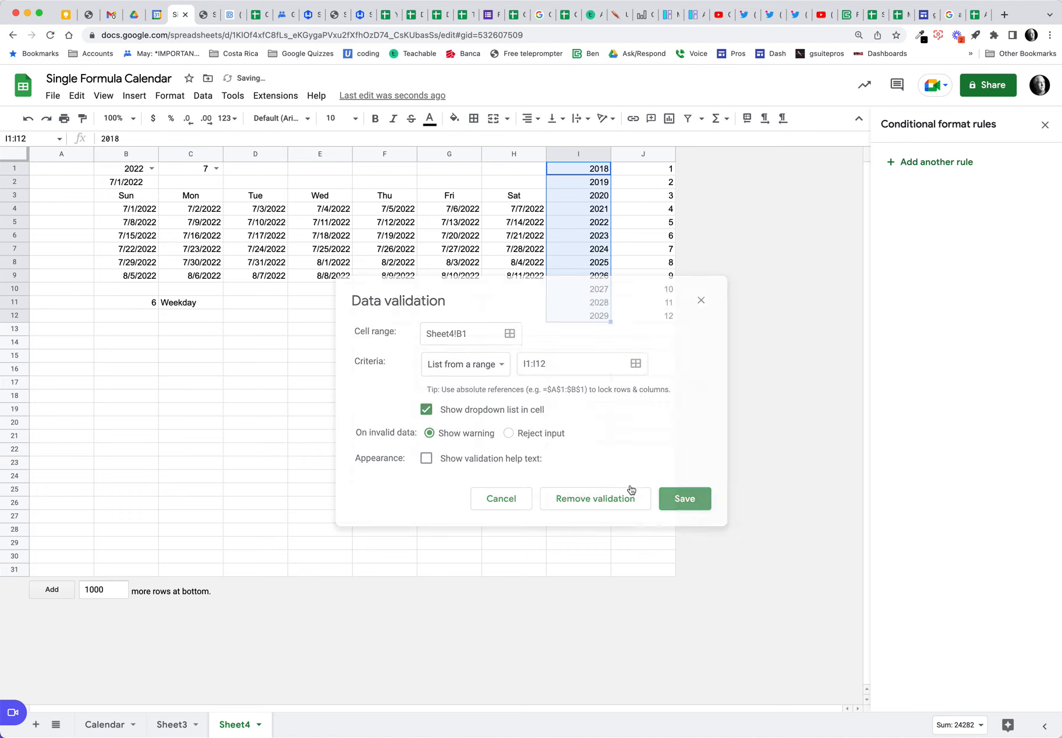
left_click(152, 168)
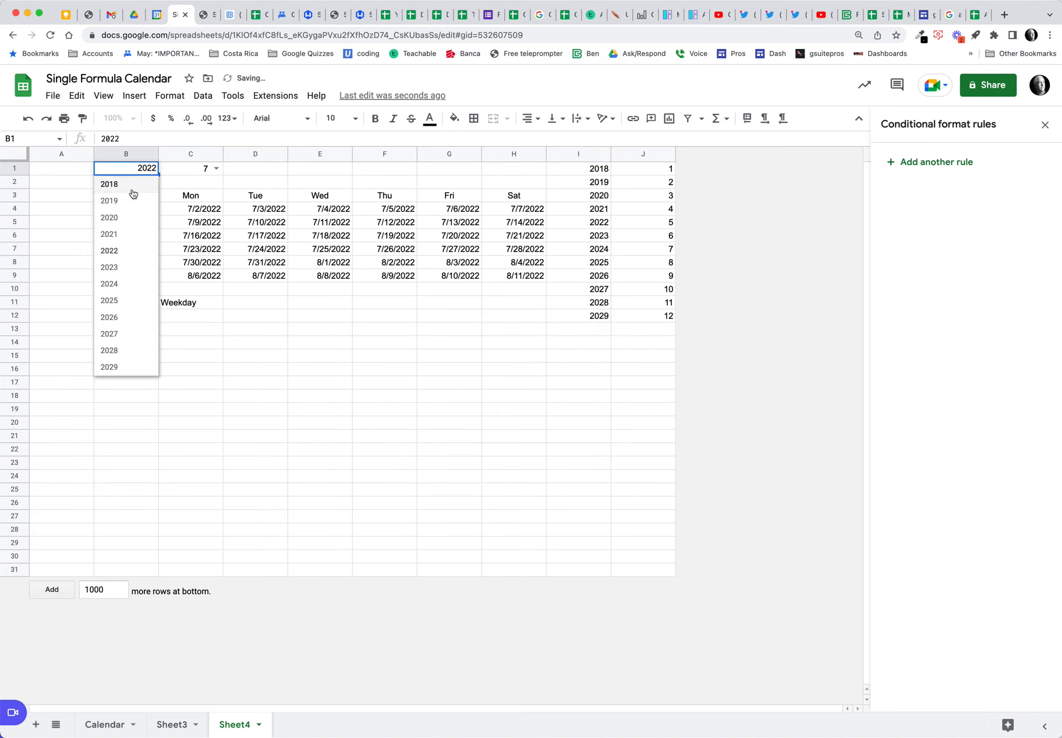
left_click(133, 185)
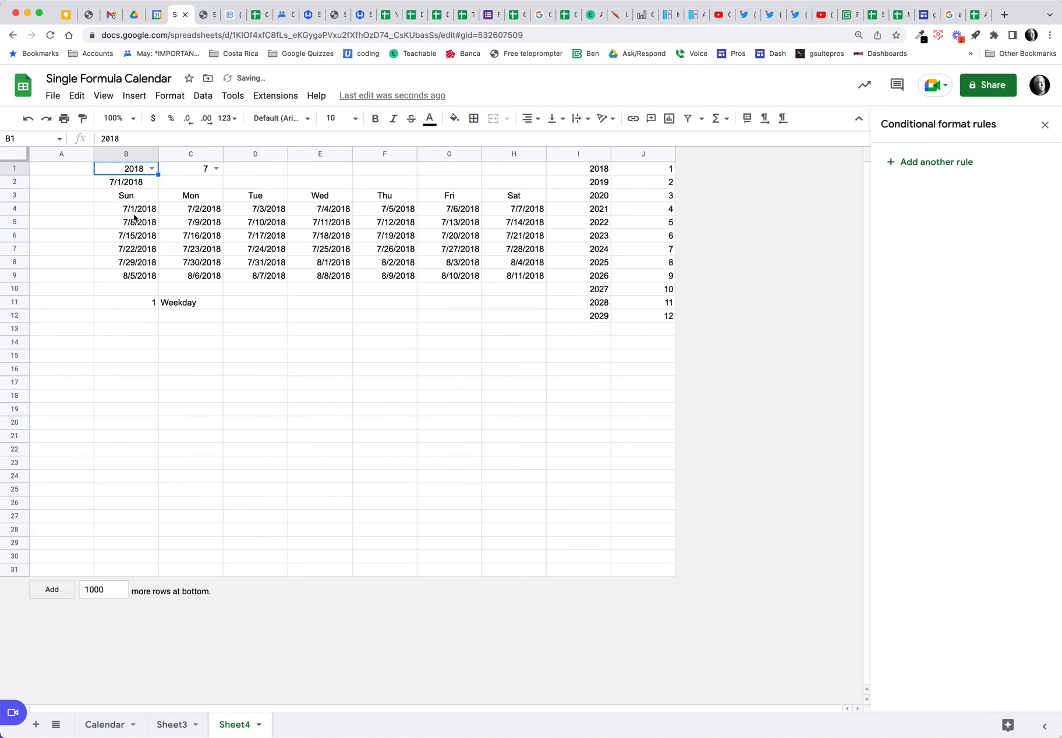
Step: Set the year in B1 to 2022 and the month in C1 to 1
left_click(152, 169)
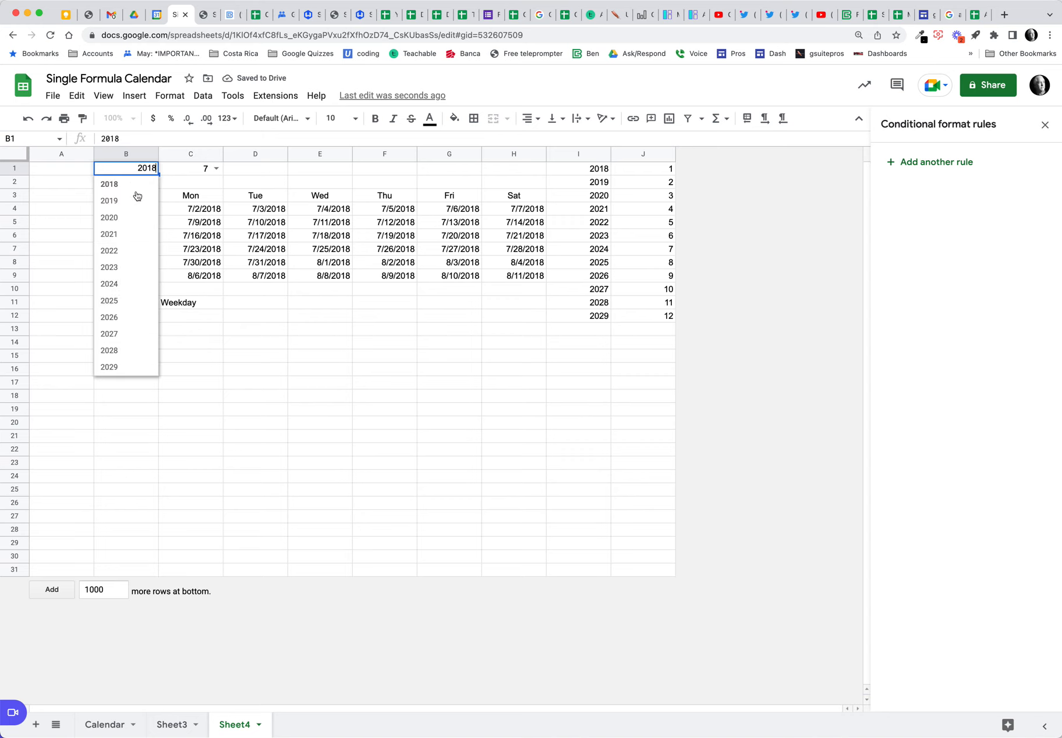
left_click(135, 253)
left_click(216, 169)
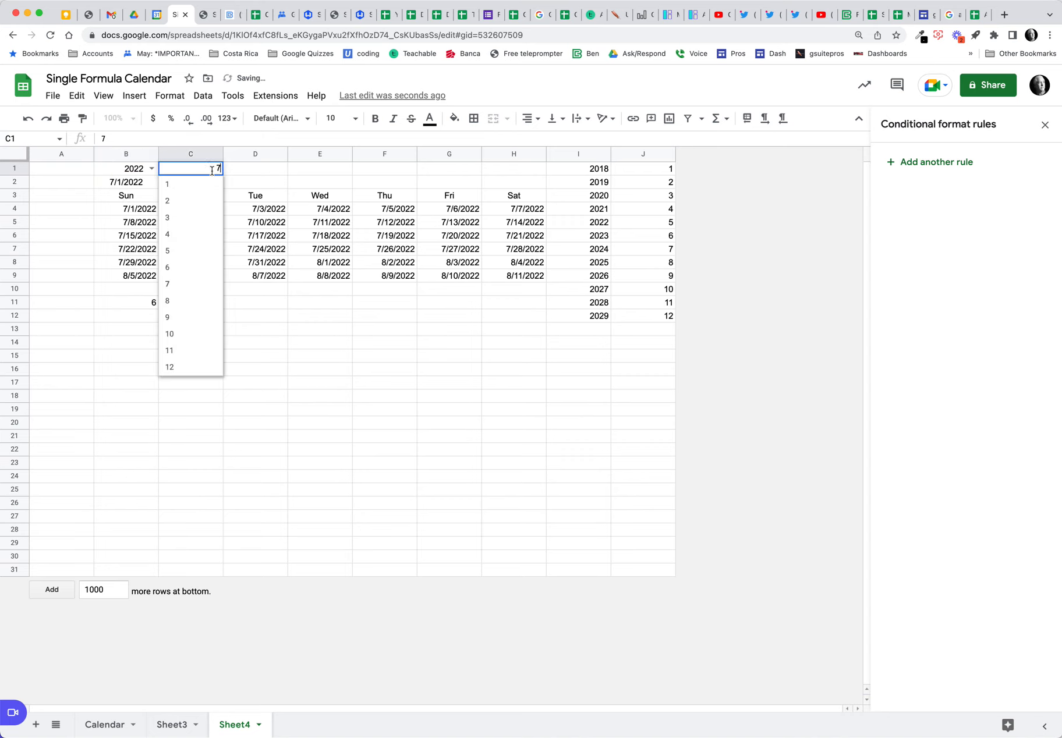
left_click(190, 199)
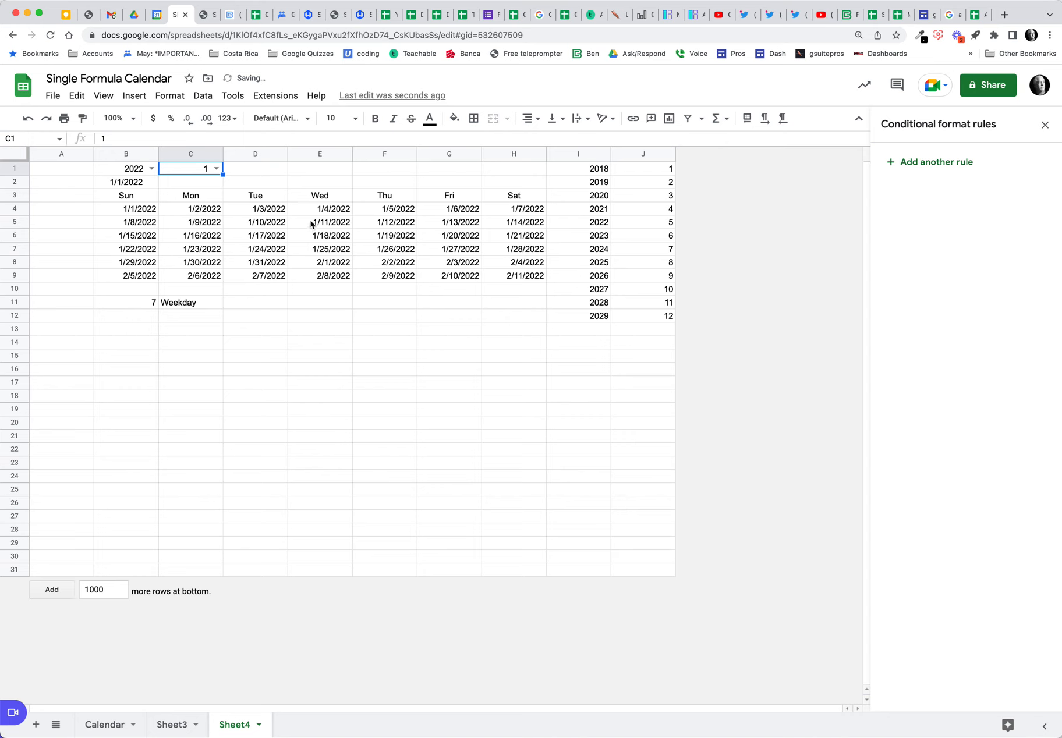
Step: Merge cells B2 through H2 and format the start date there to show only the full month name
left_click(141, 186)
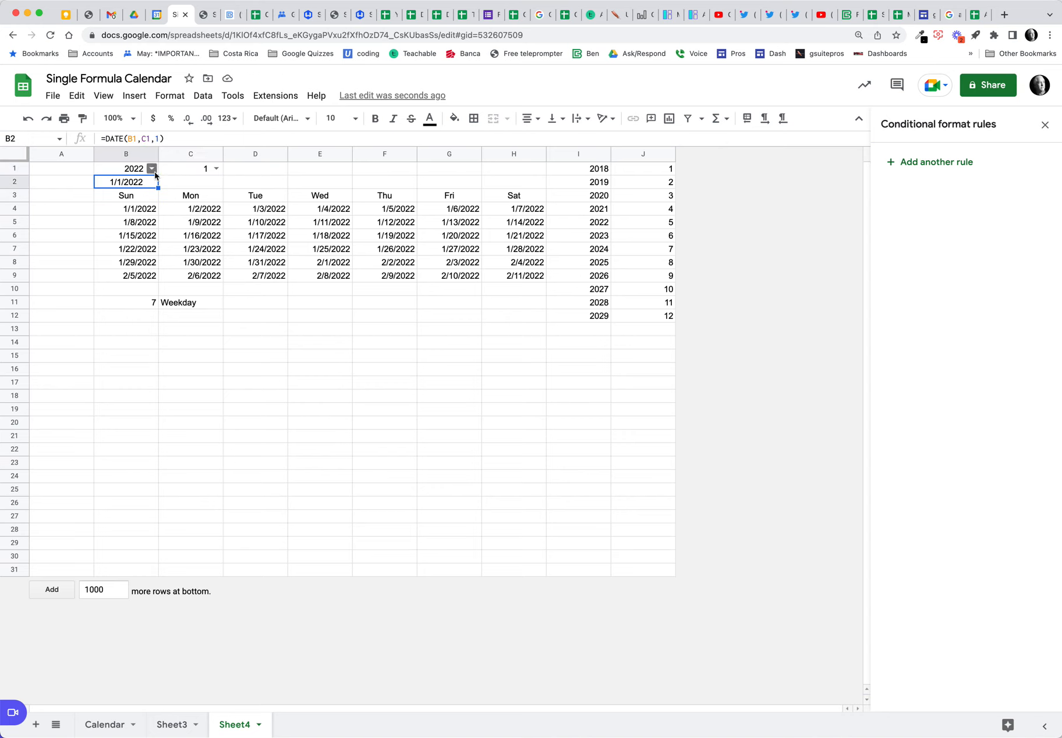
left_click(154, 199)
left_click(157, 186)
left_click_drag(158, 187, 497, 184)
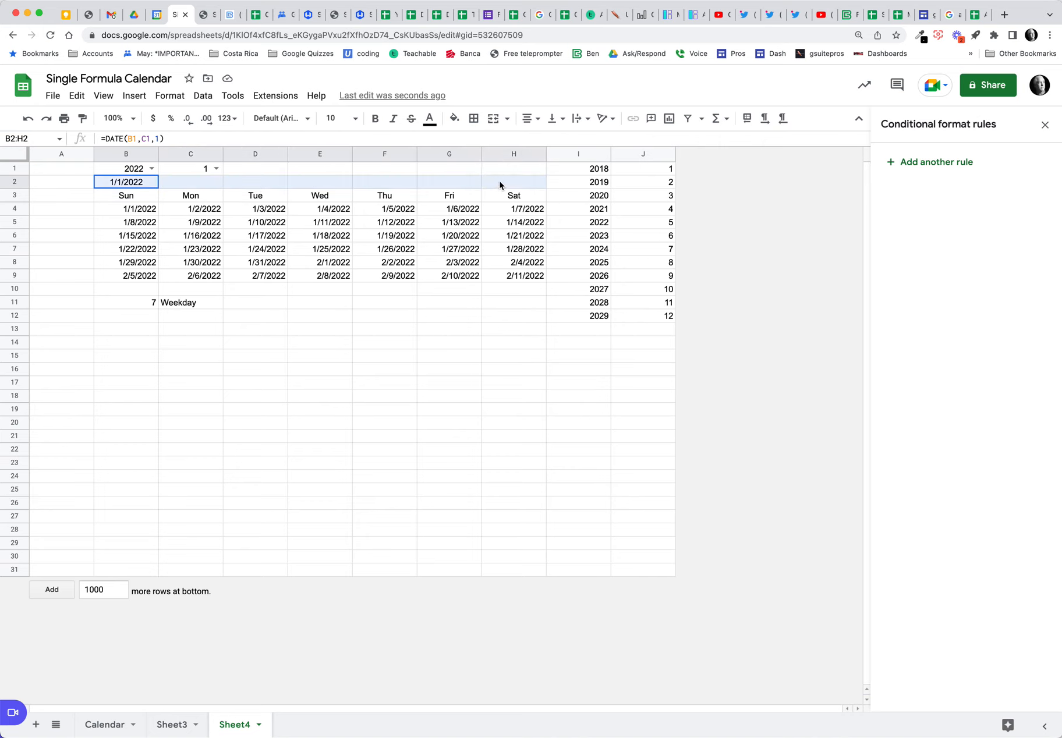
left_click(493, 118)
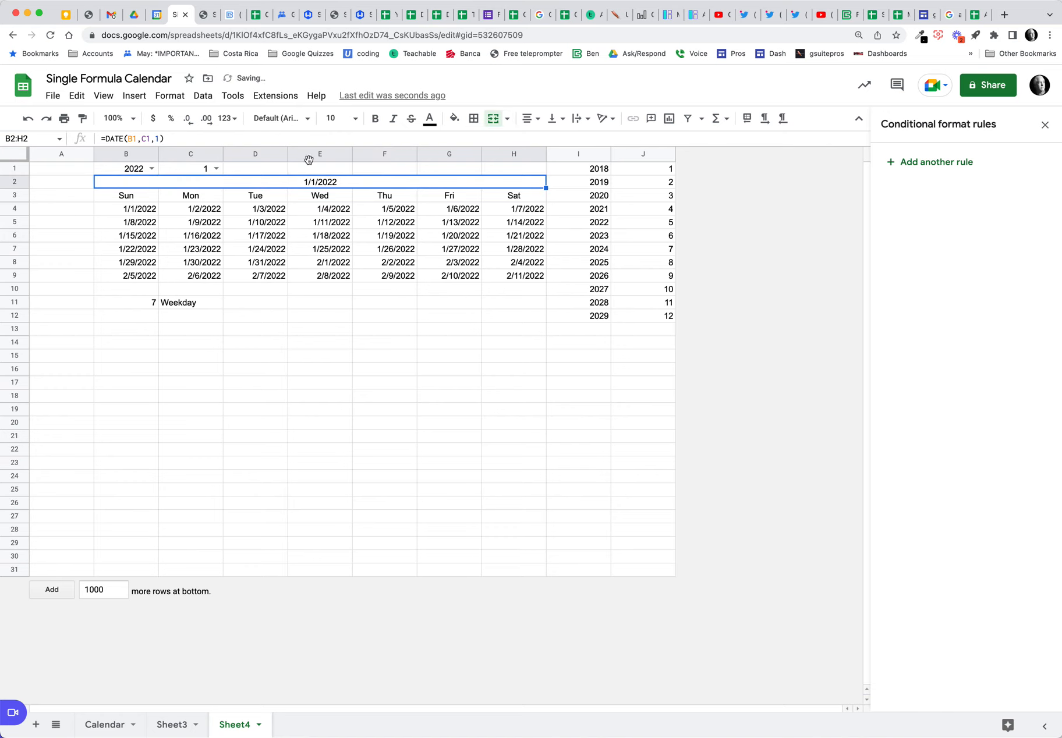
left_click(235, 120)
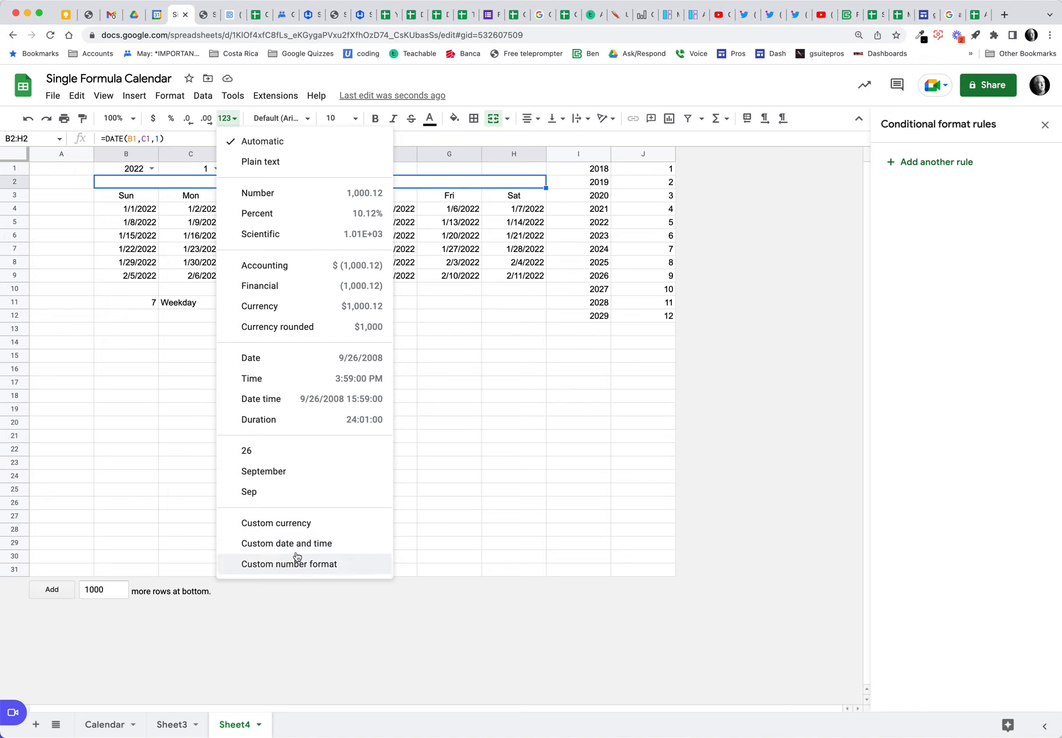
left_click(259, 475)
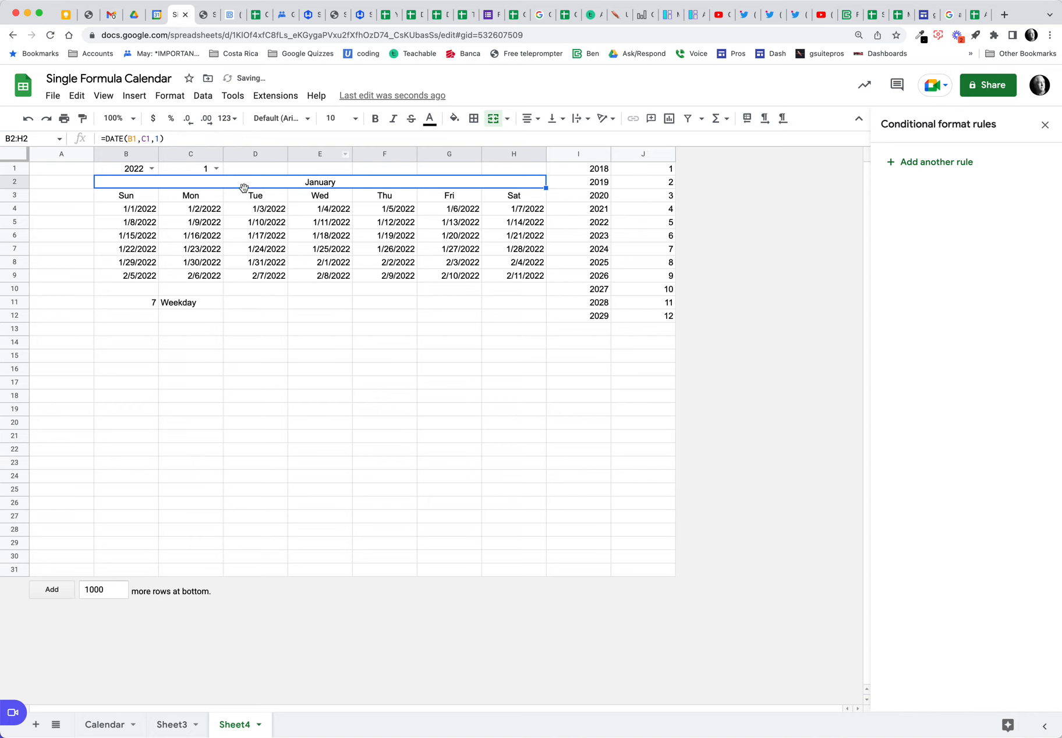
Step: Test the month heading by choosing month 6 in C1 and then month 1
left_click(215, 169)
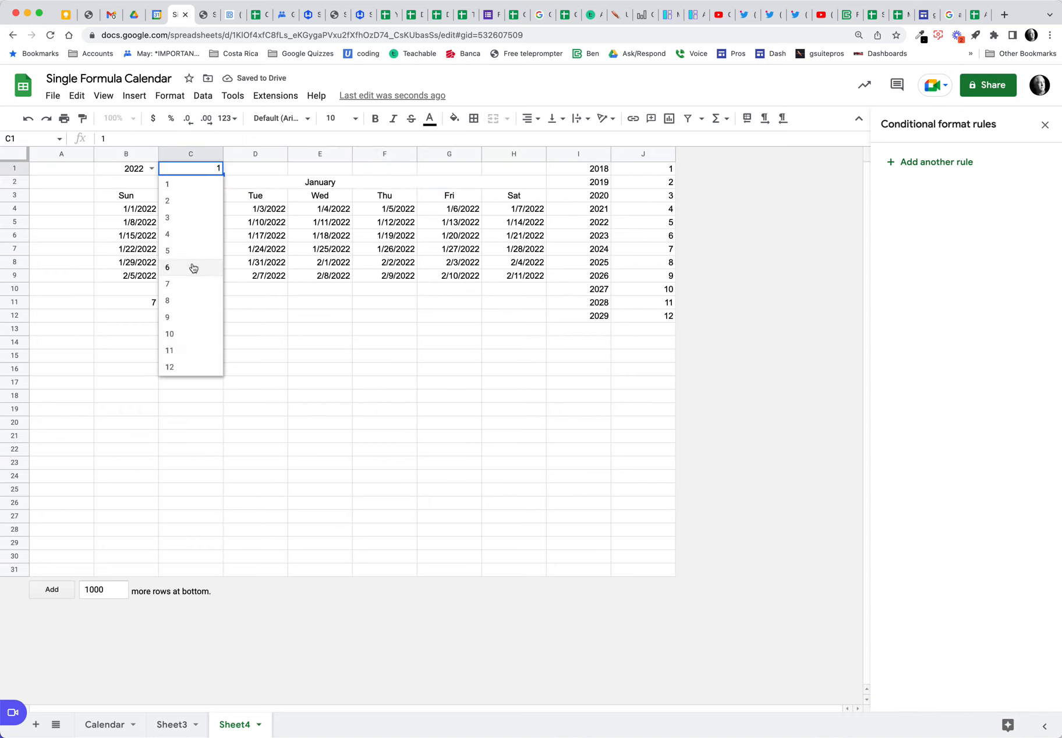
left_click(192, 267)
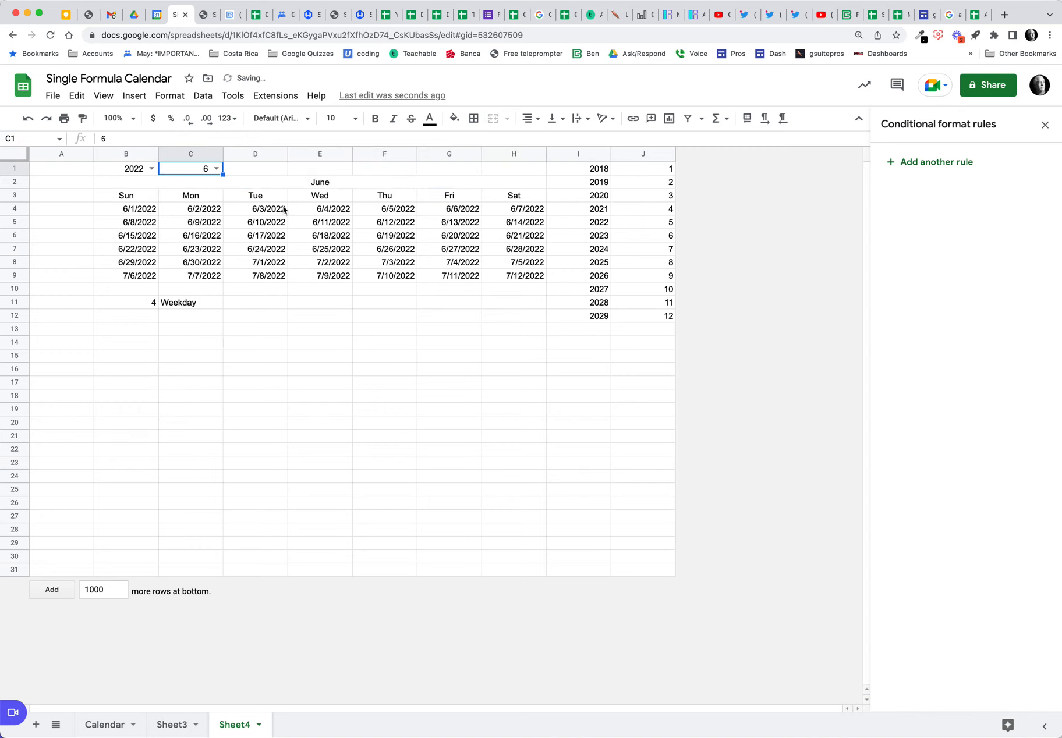
left_click(215, 169)
left_click(177, 188)
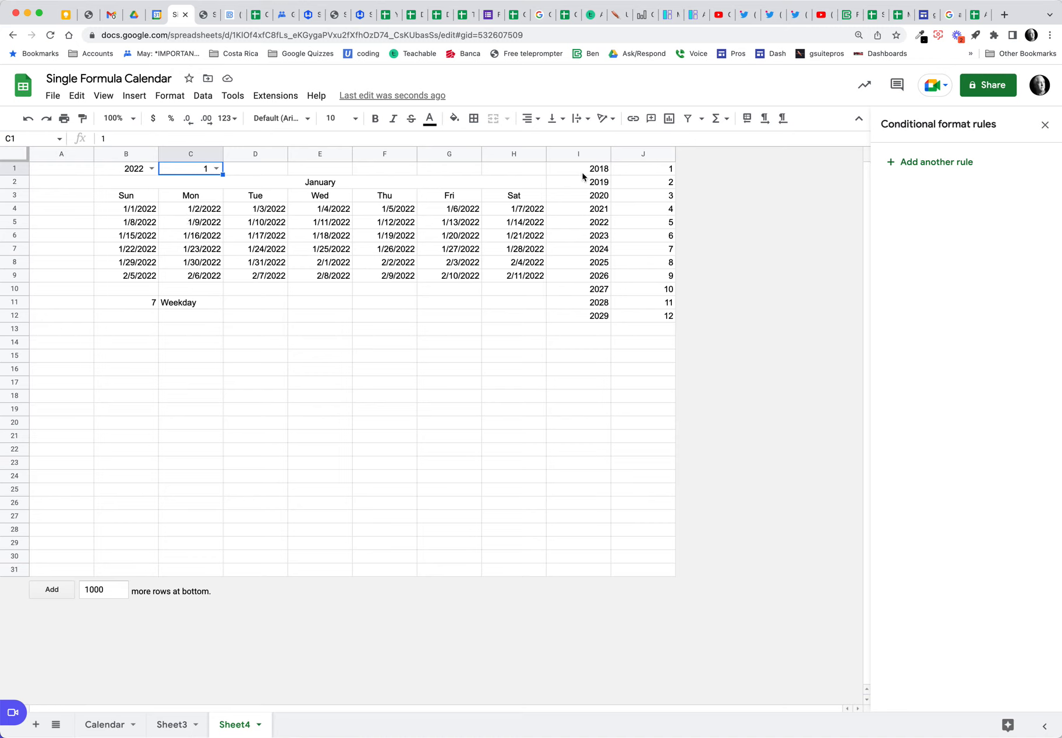
Step: Group columns I and J, which hold the year and month lists, and collapse the group
left_click(575, 154)
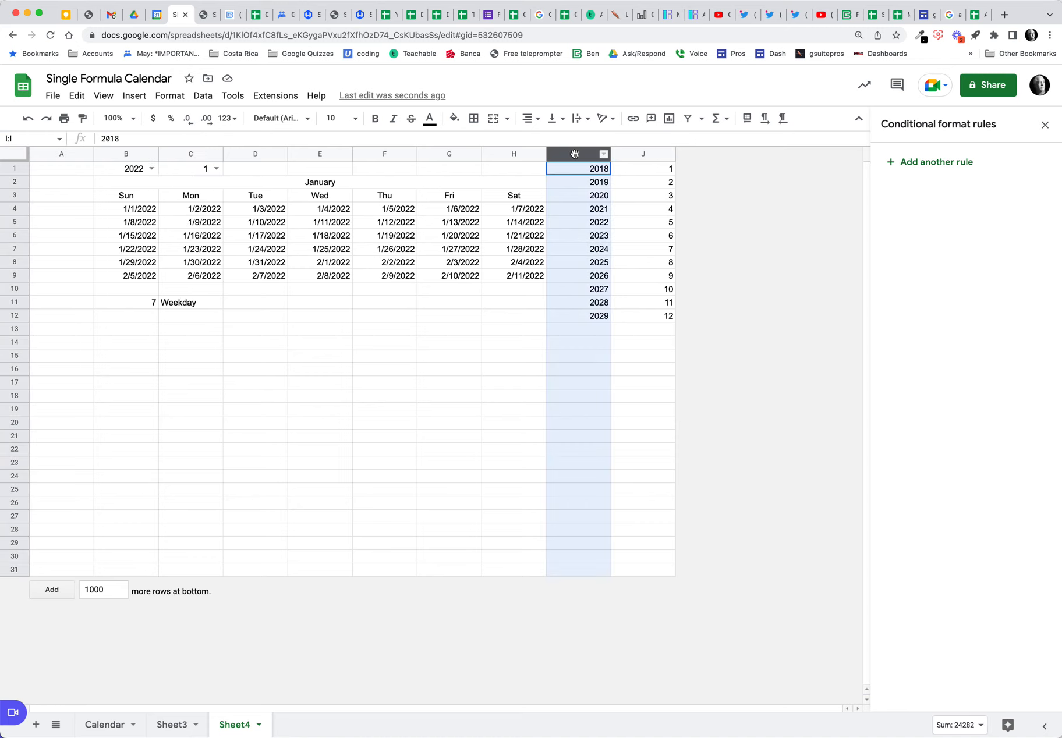
left_click(662, 153, "shift")
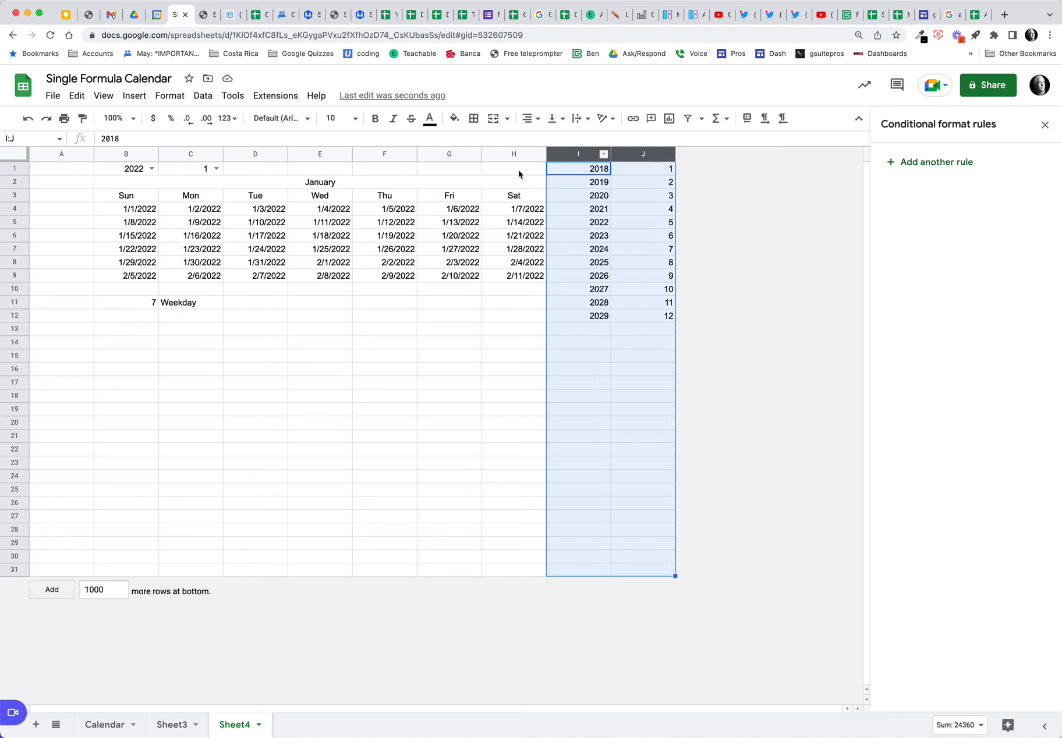
left_click(104, 96)
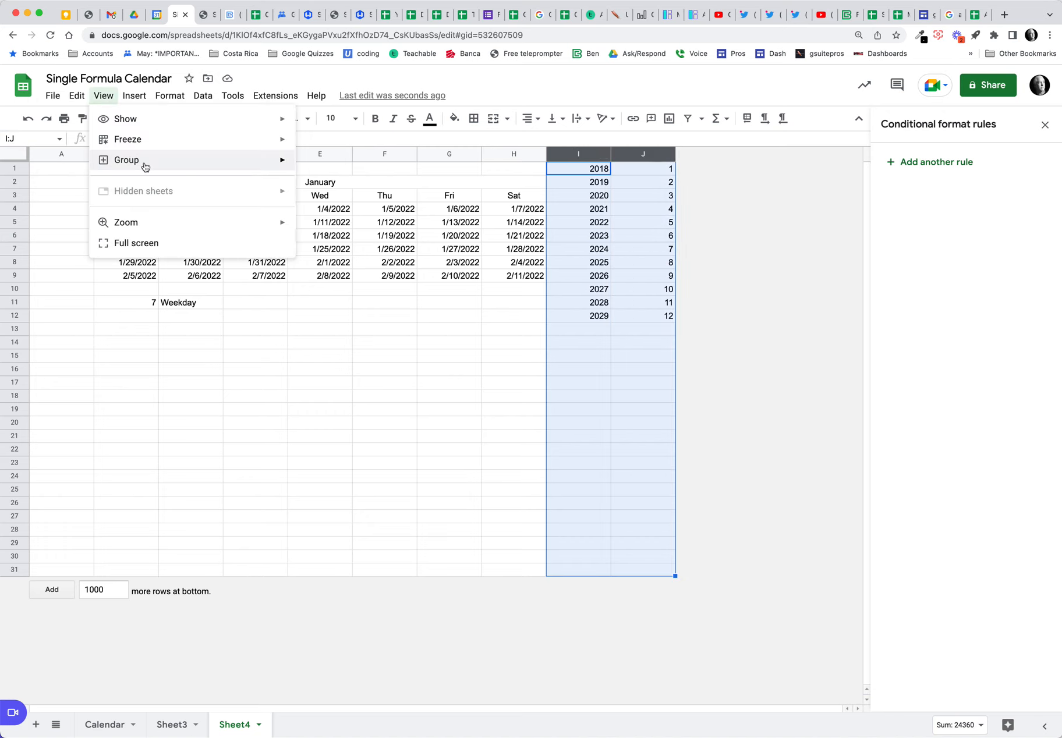
mouse_move(236, 168)
left_click(314, 165)
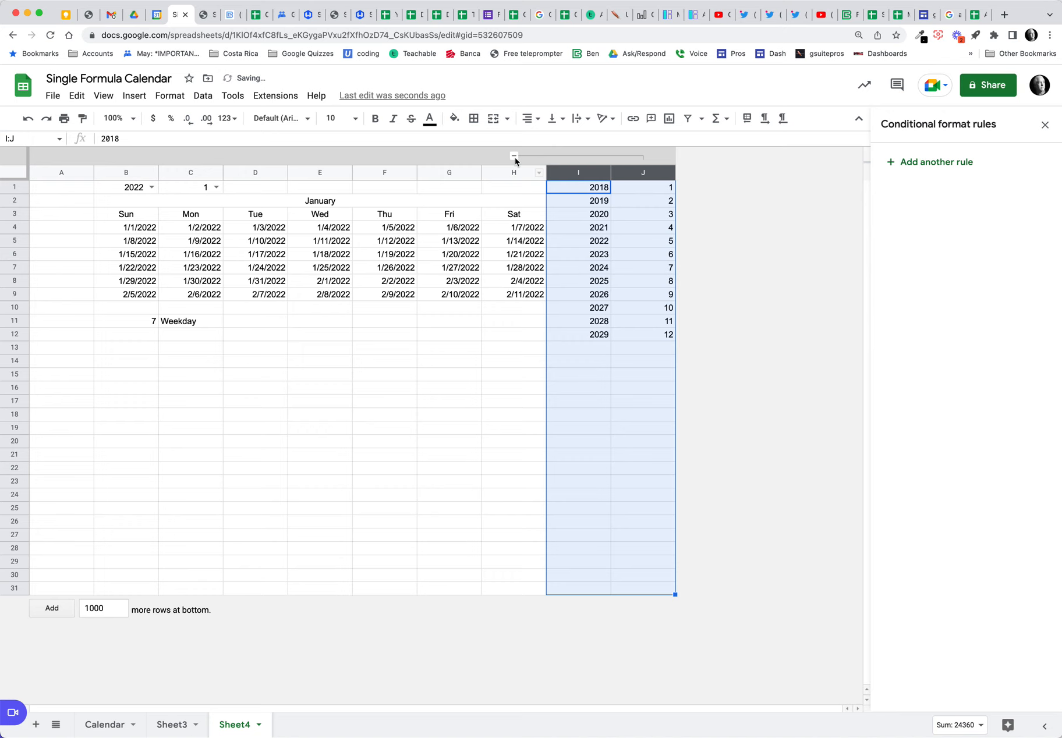
left_click(514, 157)
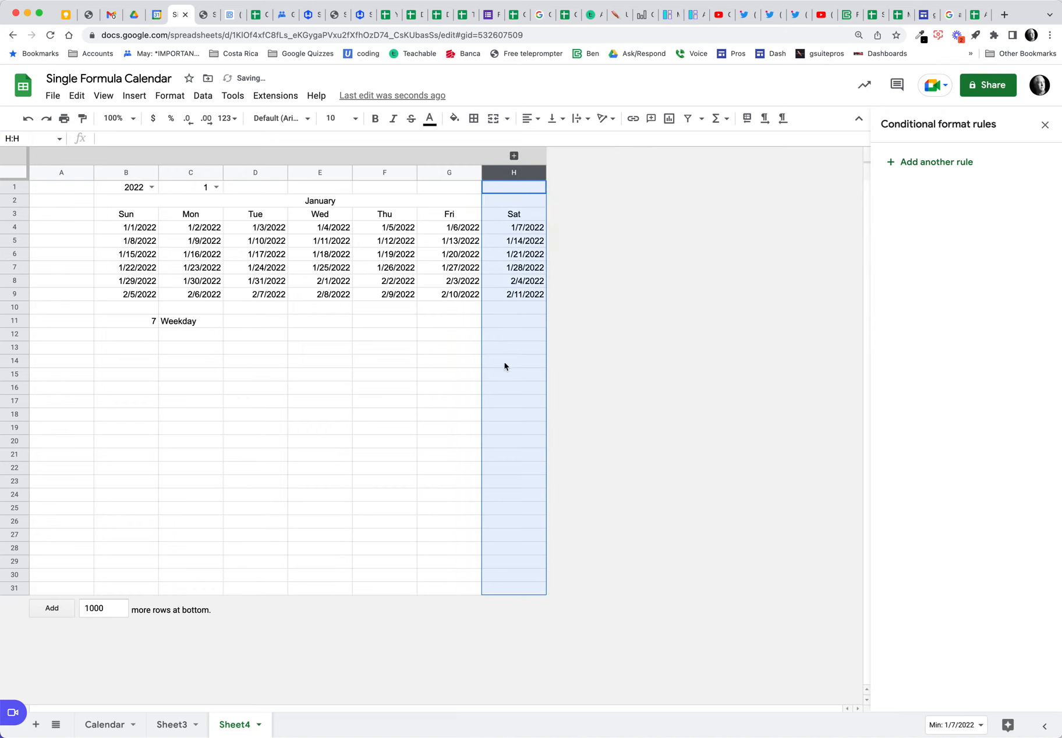
left_click(514, 157)
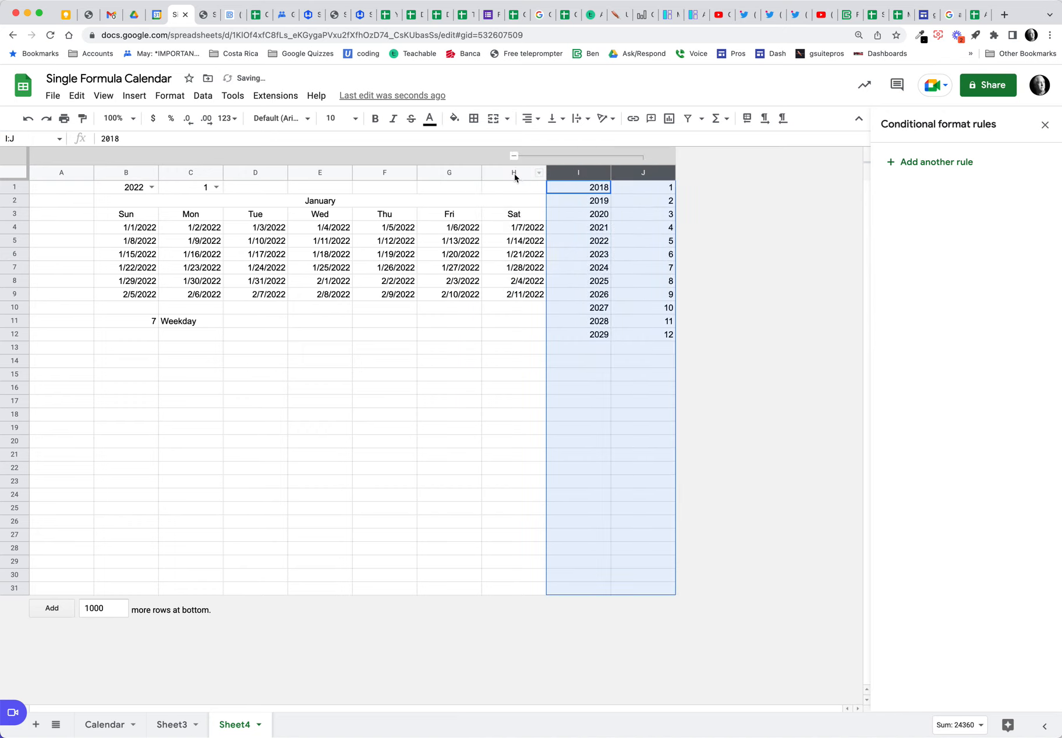
left_click(514, 157)
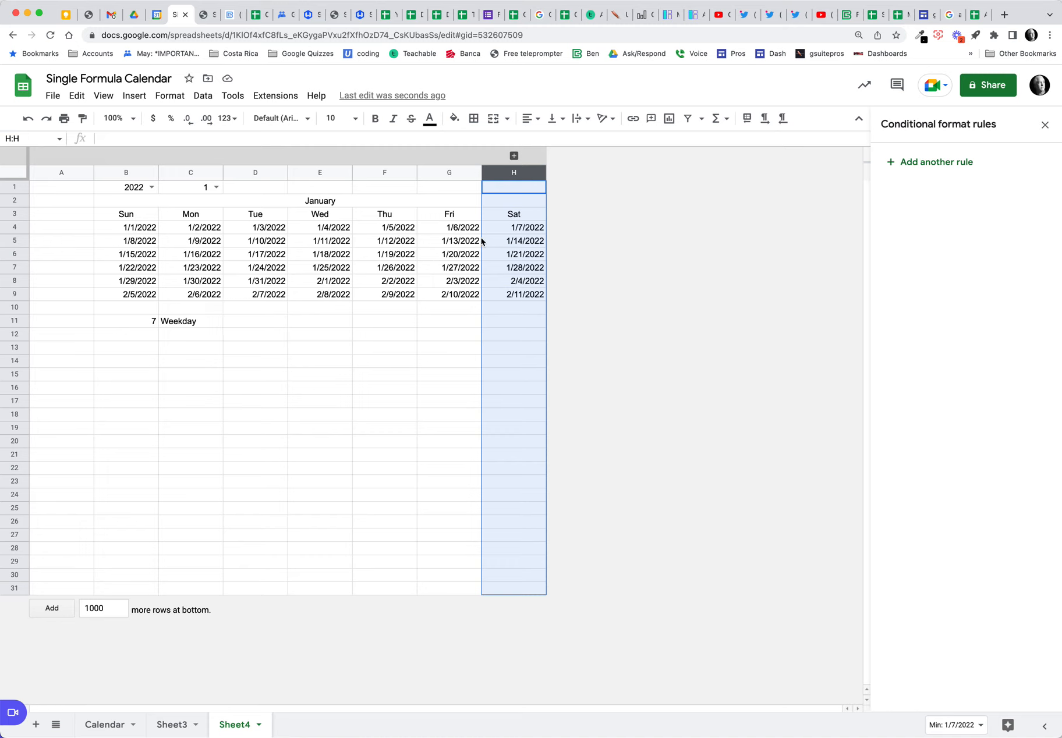
left_click(420, 296)
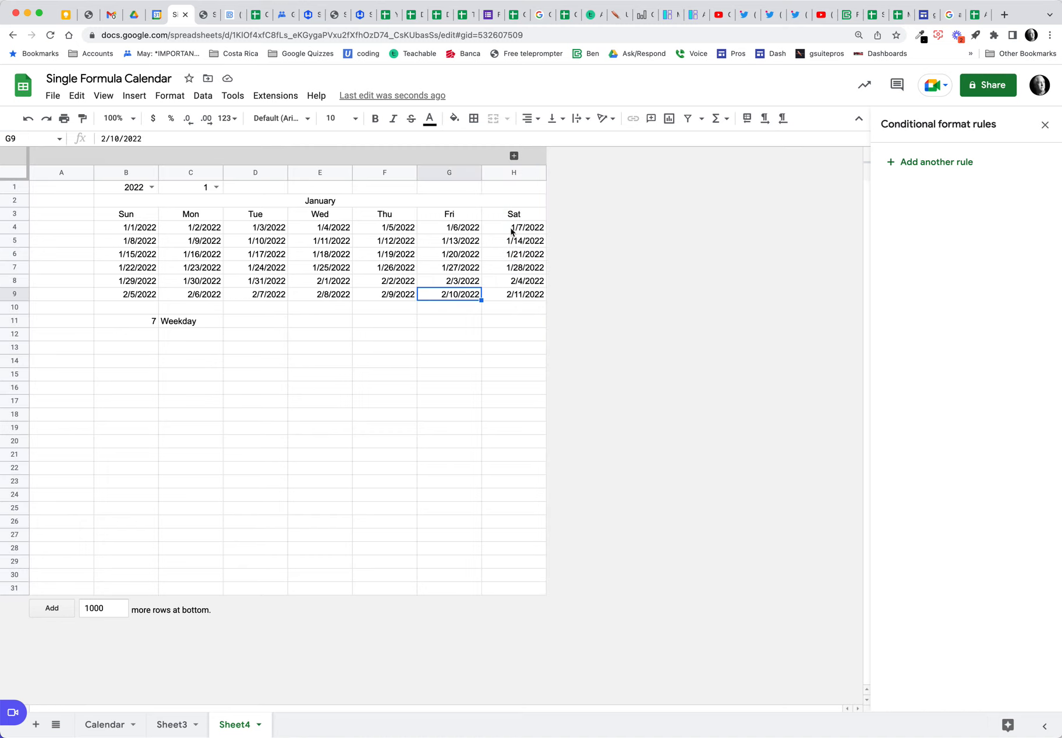
Step: Subtract a WEEKDAY offset from B4's date grid formula, giving =SEQUENCE(6,7,B2)-WEEKDAY(B1,1)
left_click(166, 321)
left_click(151, 323)
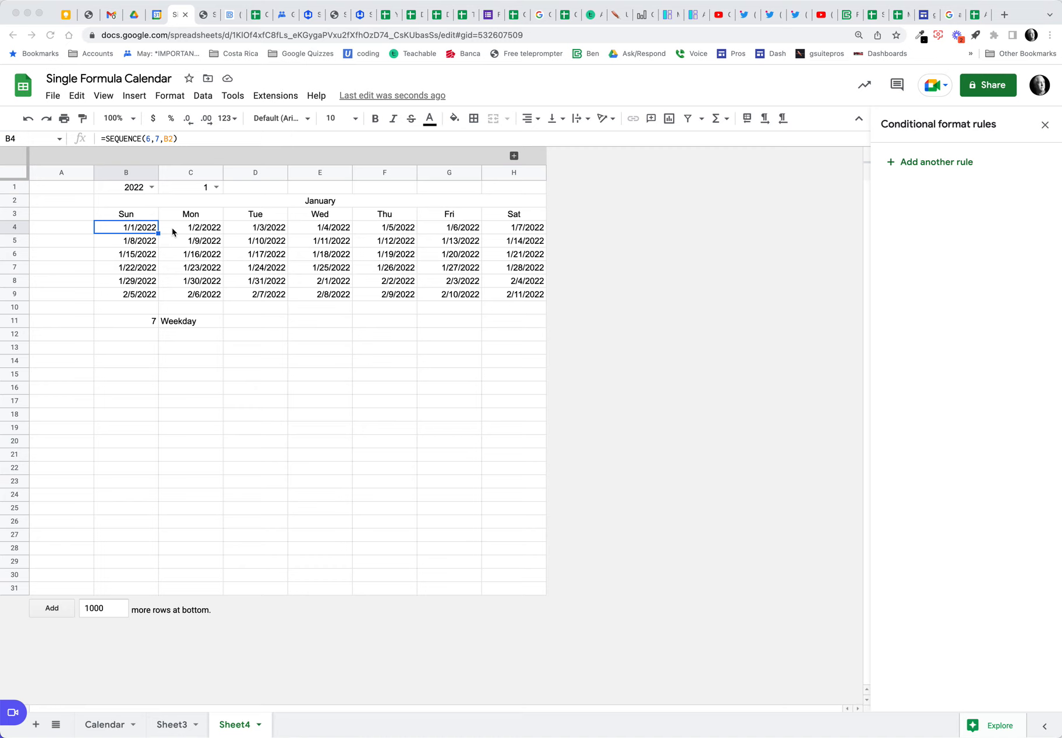
left_click(108, 141)
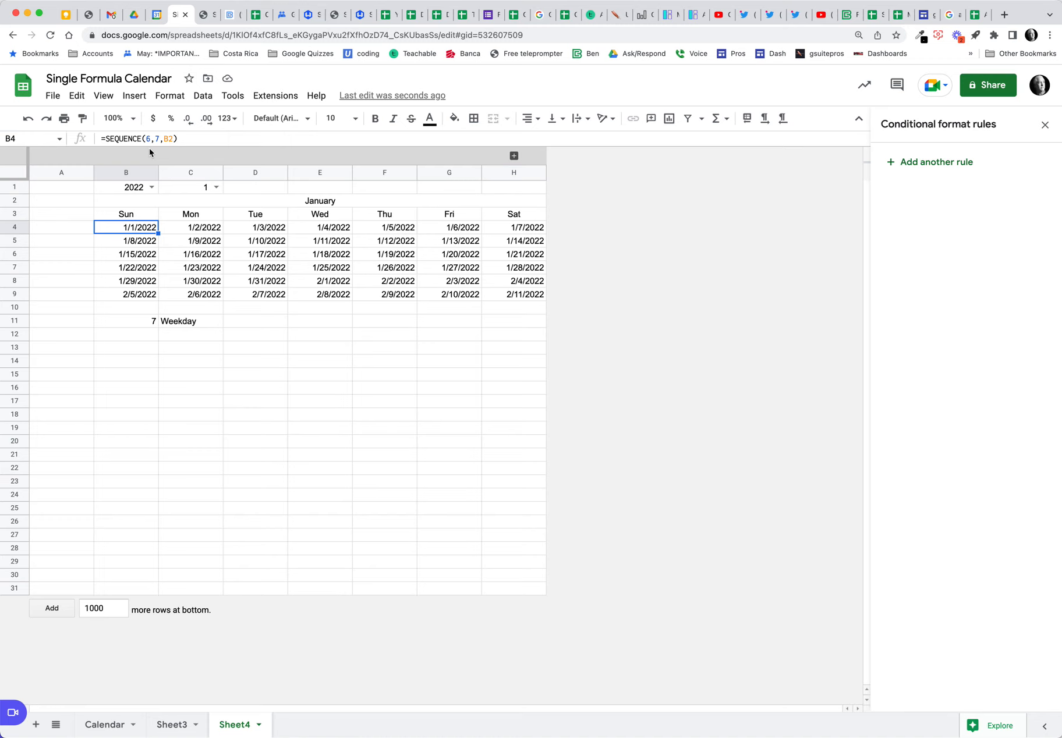
left_click(185, 139)
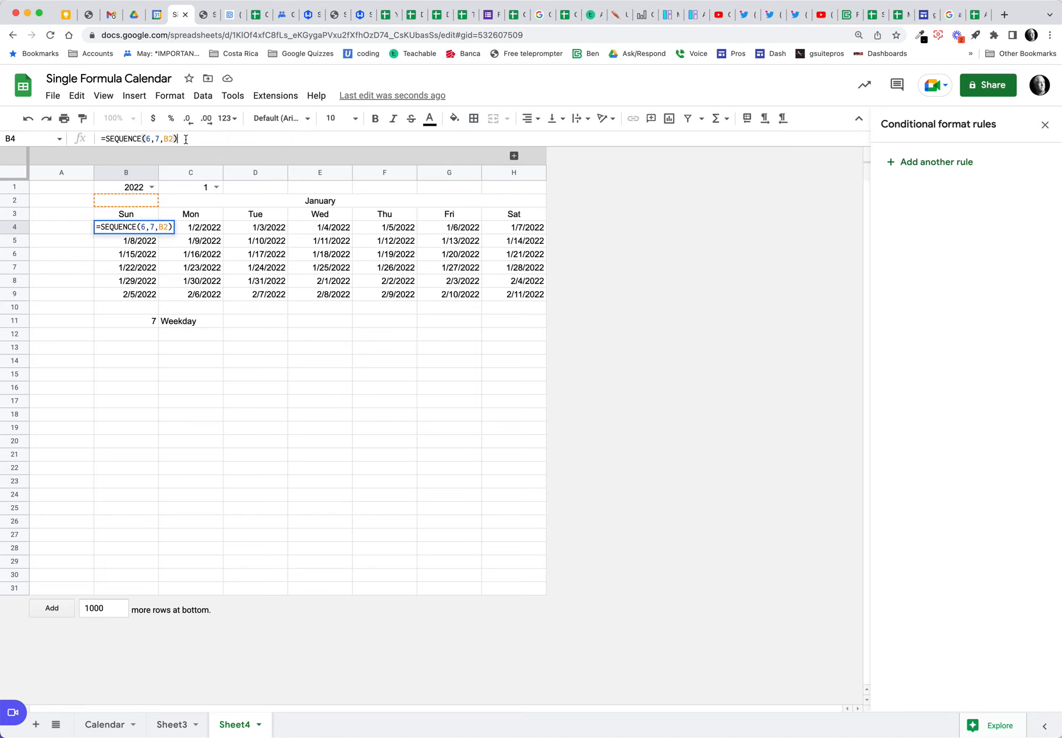
type("-")
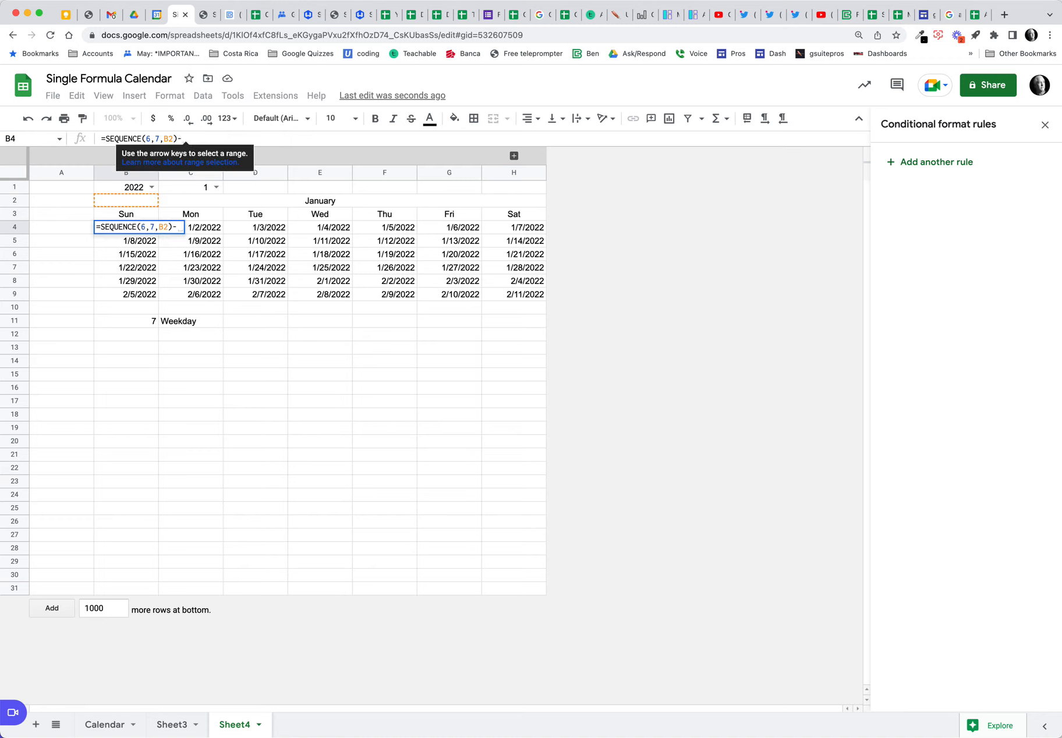
type("week")
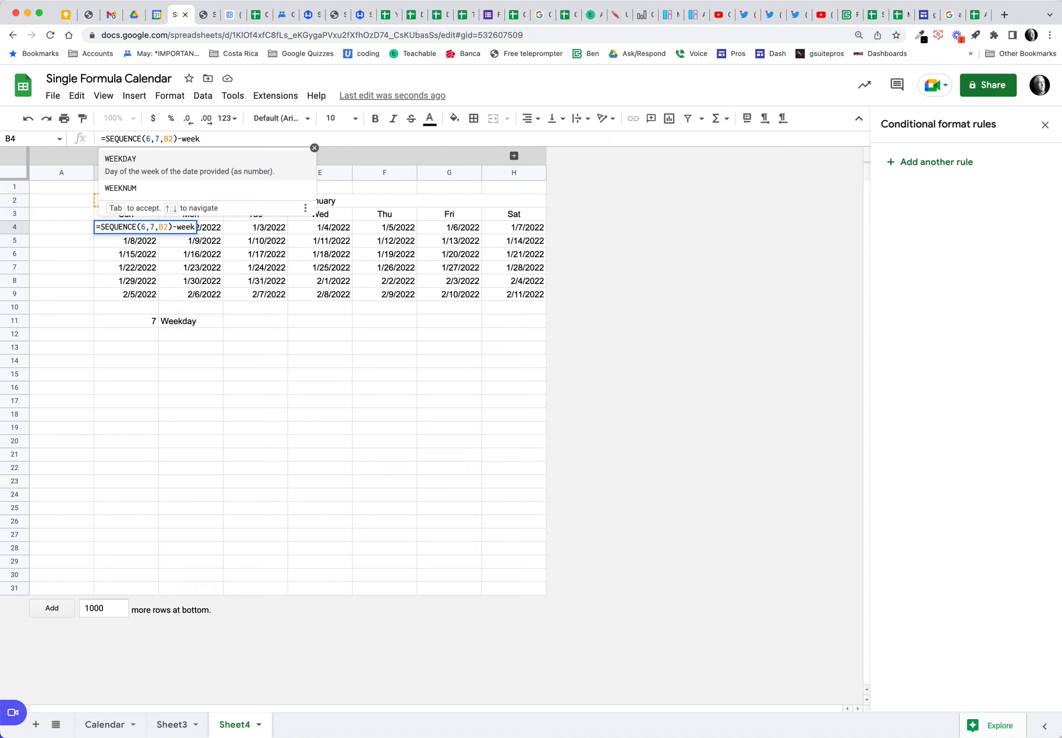
left_click(160, 168)
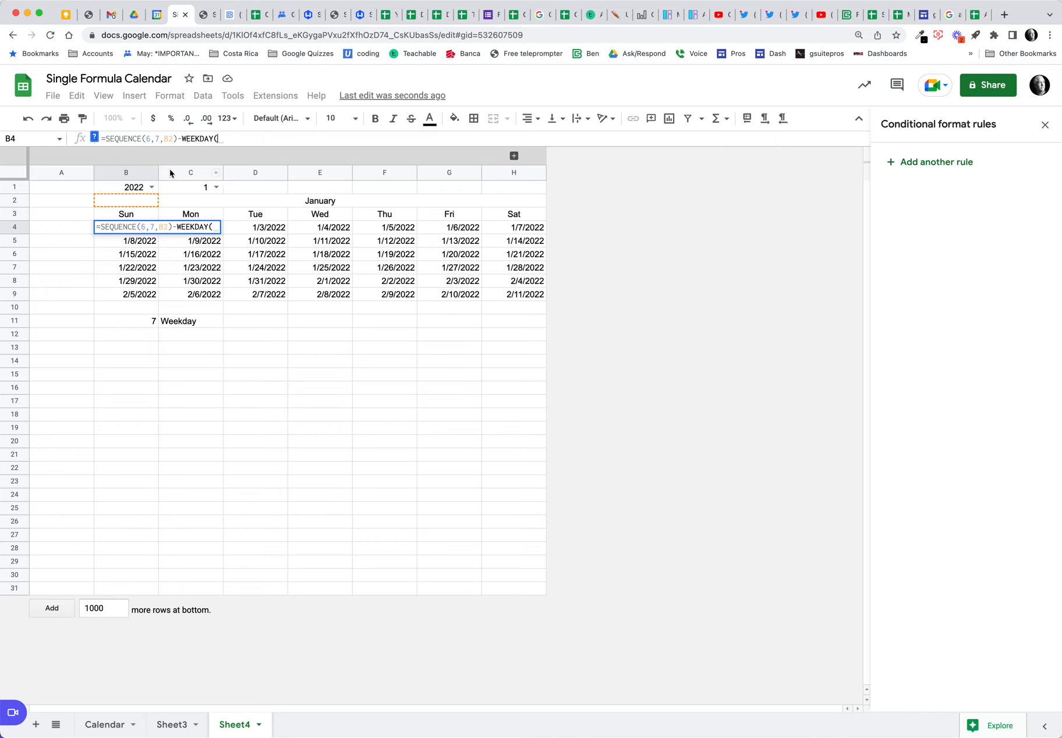
type("B1")
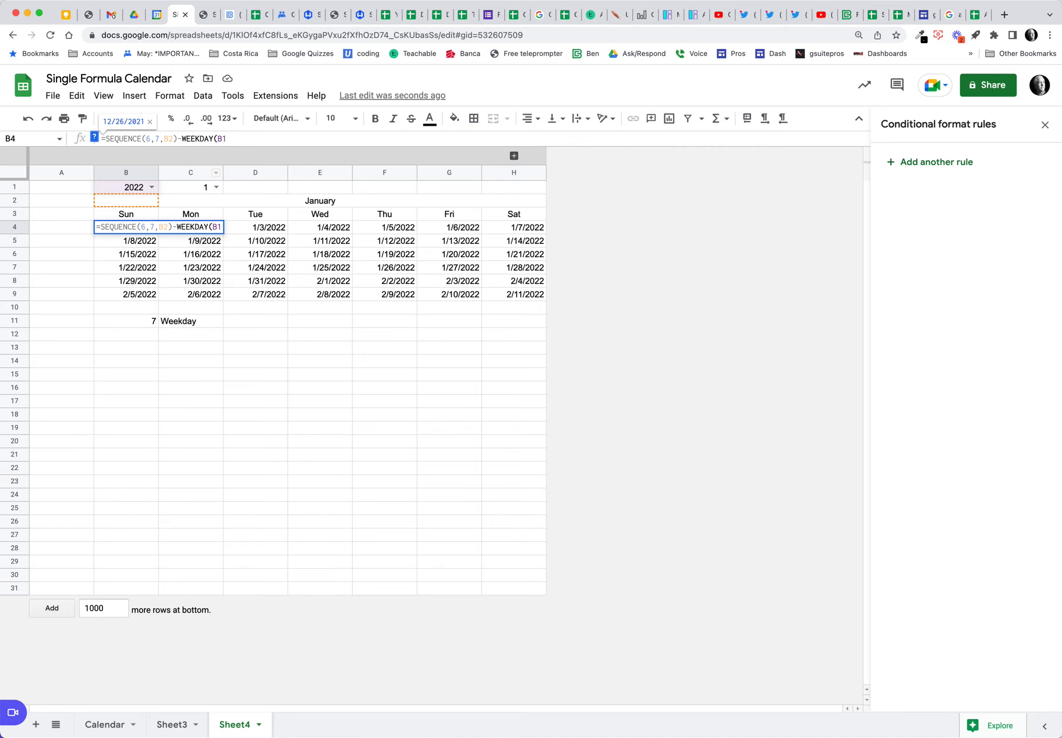
type(",")
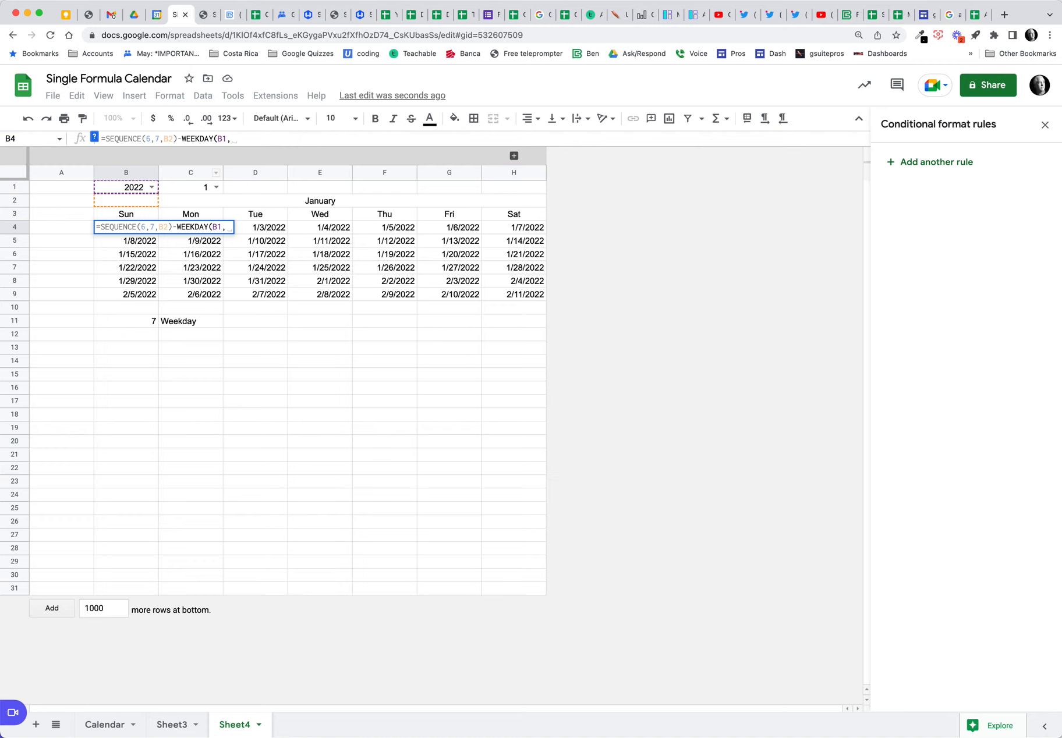
type("1")
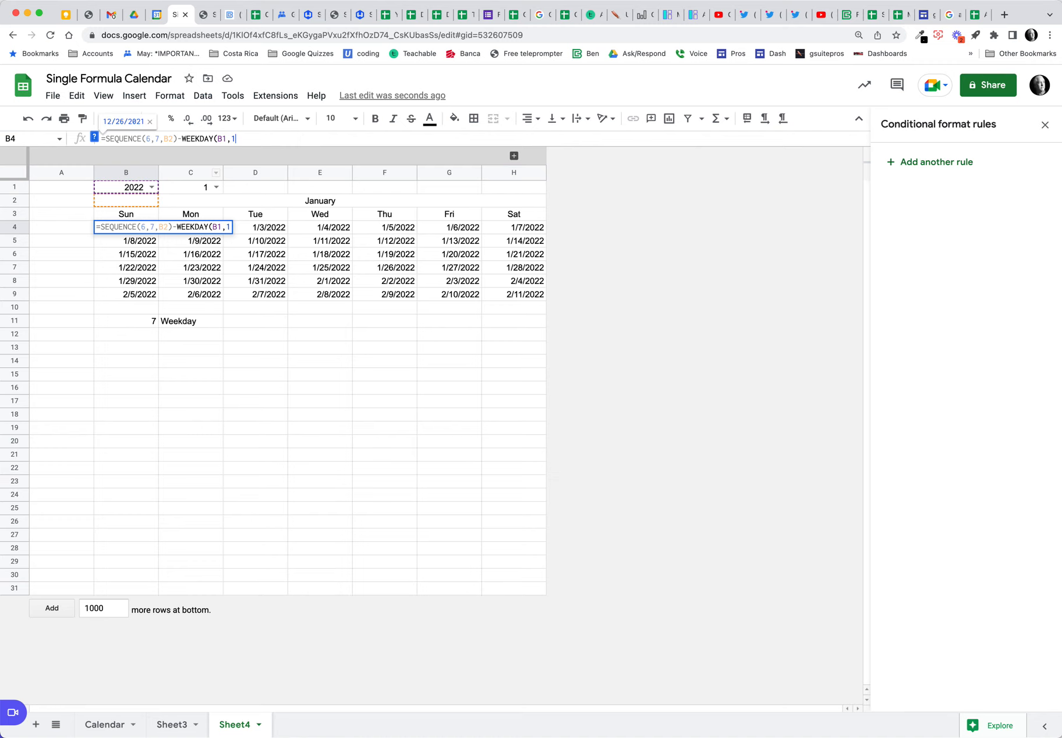
type(")")
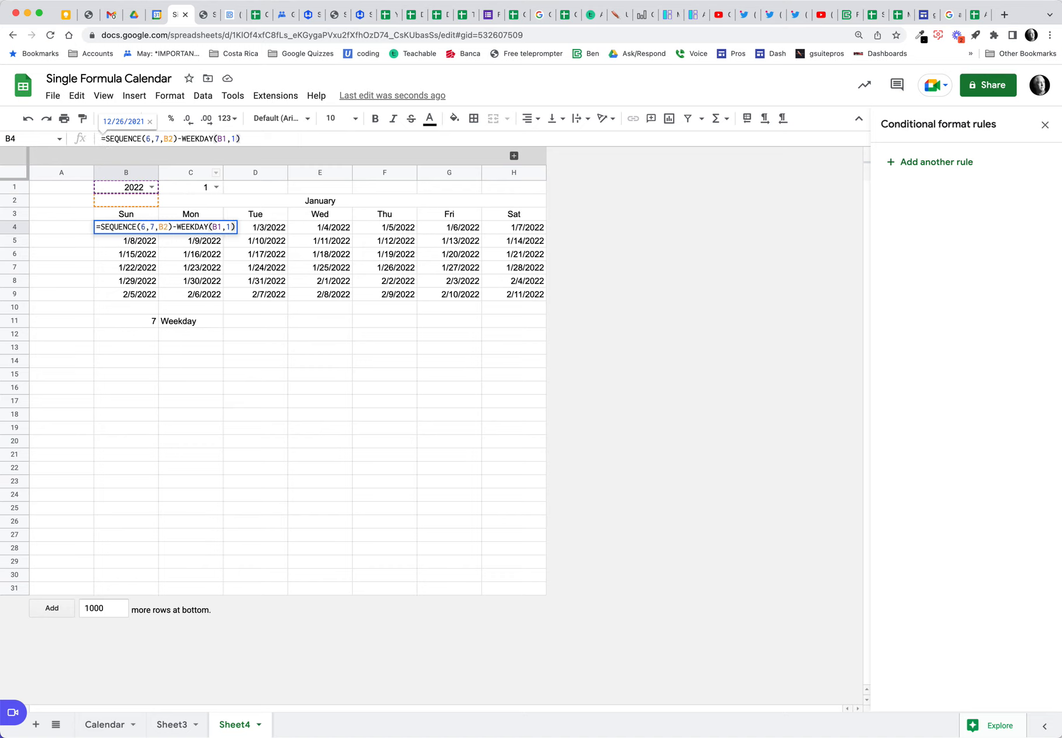
key("Return")
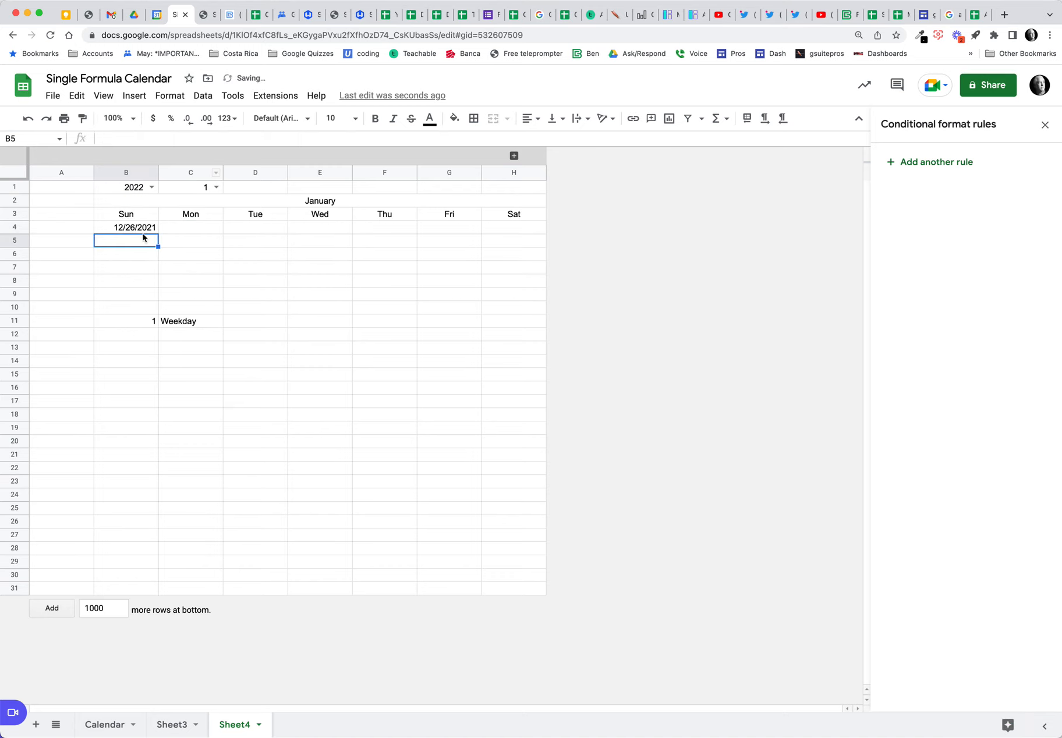
Step: Correct B4's WEEKDAY arguments to B2,2 and wrap it as =ArrayFormula(SEQUENCE(6,7,B2)-WEEKDAY(B2,2))
left_click(143, 231)
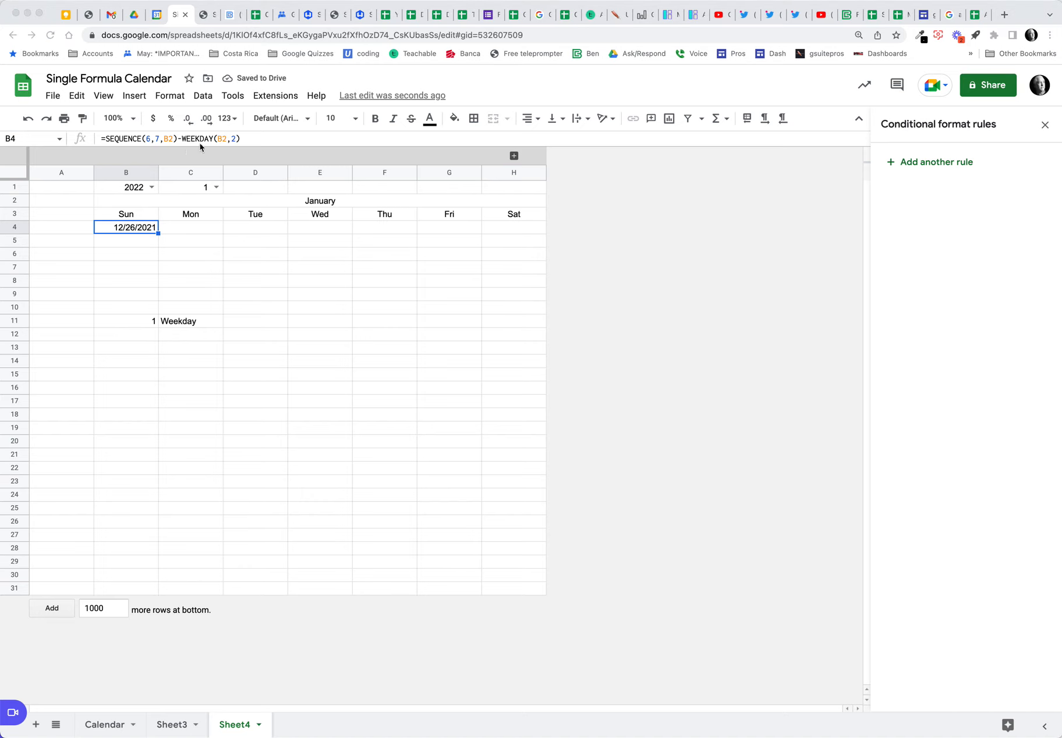
left_click(250, 138)
left_click(251, 138)
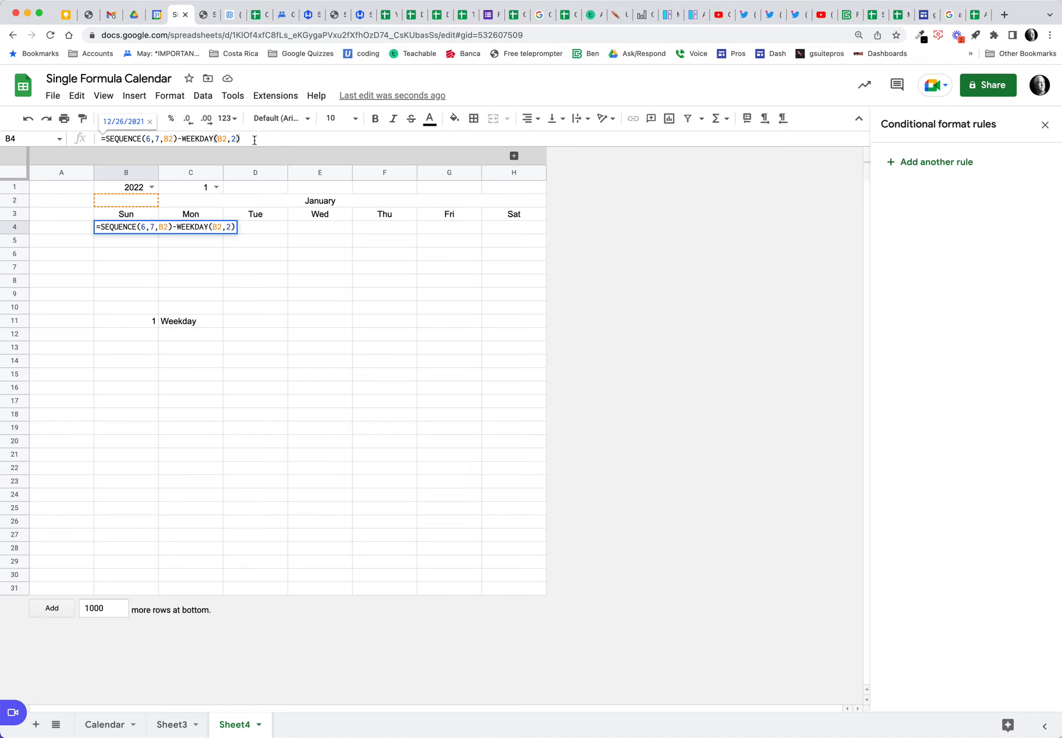
key("super+shift+Return")
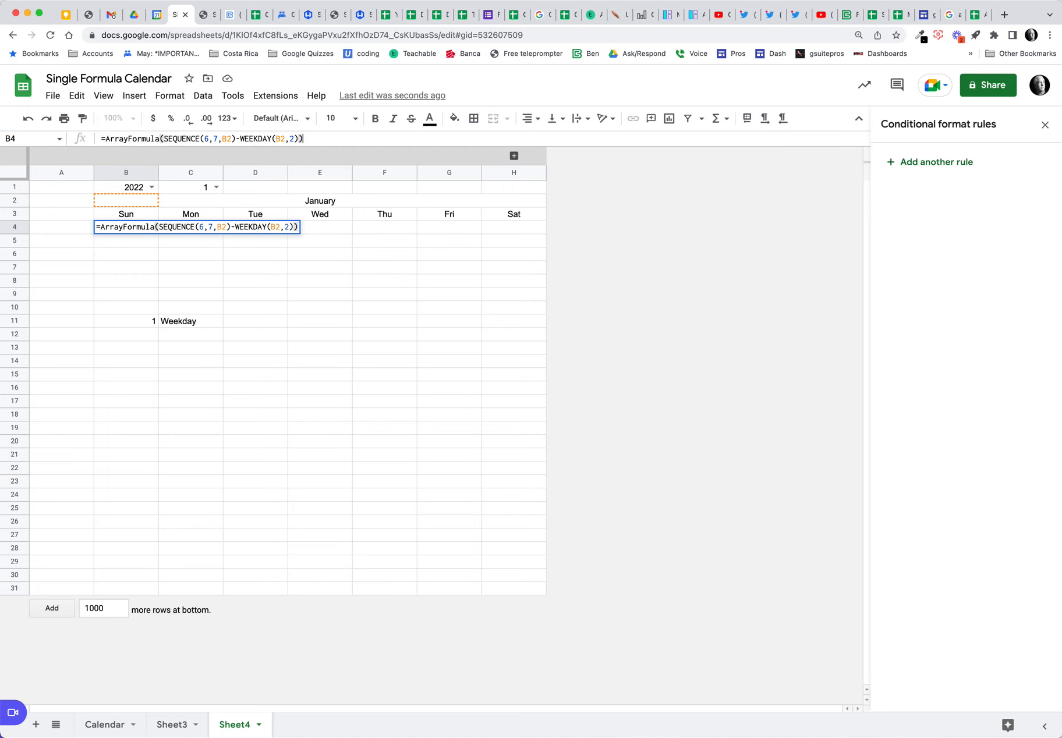
key("Return")
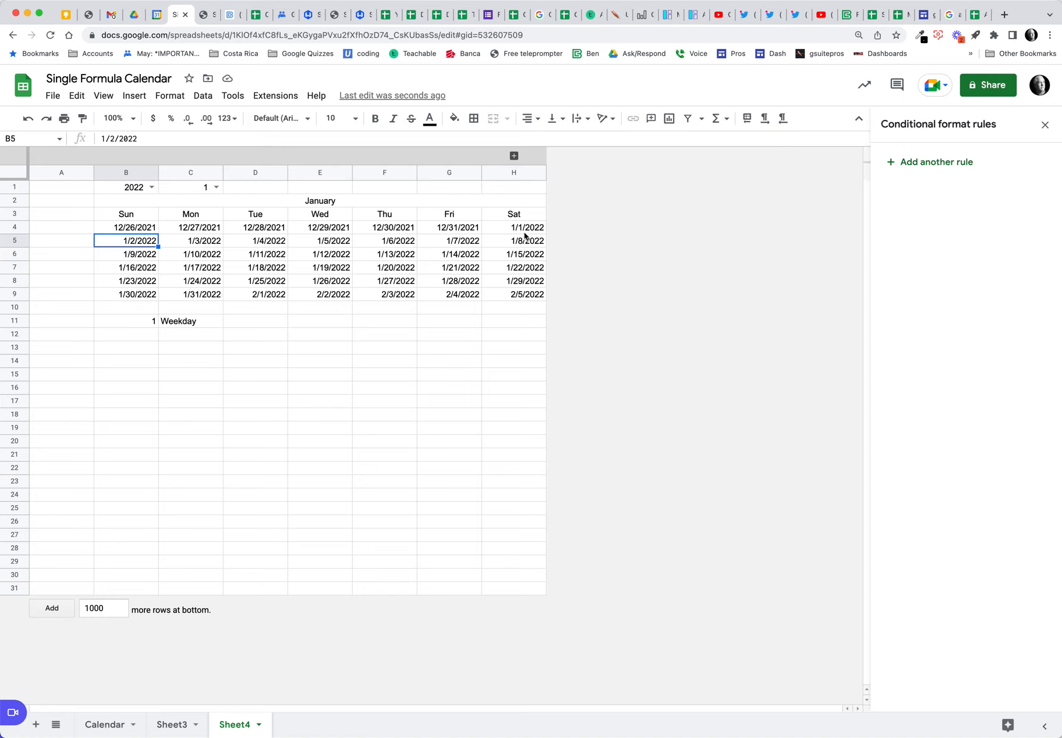
Step: Switch to Google Calendar and compare its January 2022 month view with the sheet's date grid
left_click(163, 17)
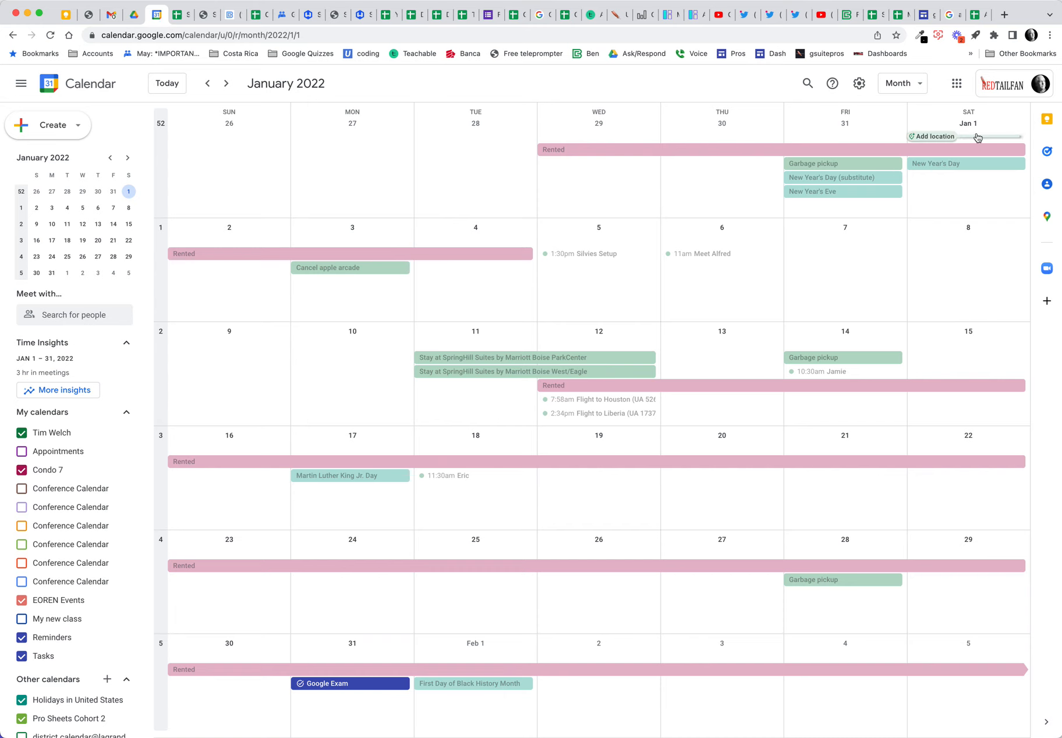
Step: Switch back to the Single Formula Calendar spreadsheet and set the year in B1 to 2021
left_click(178, 18)
left_click(151, 187)
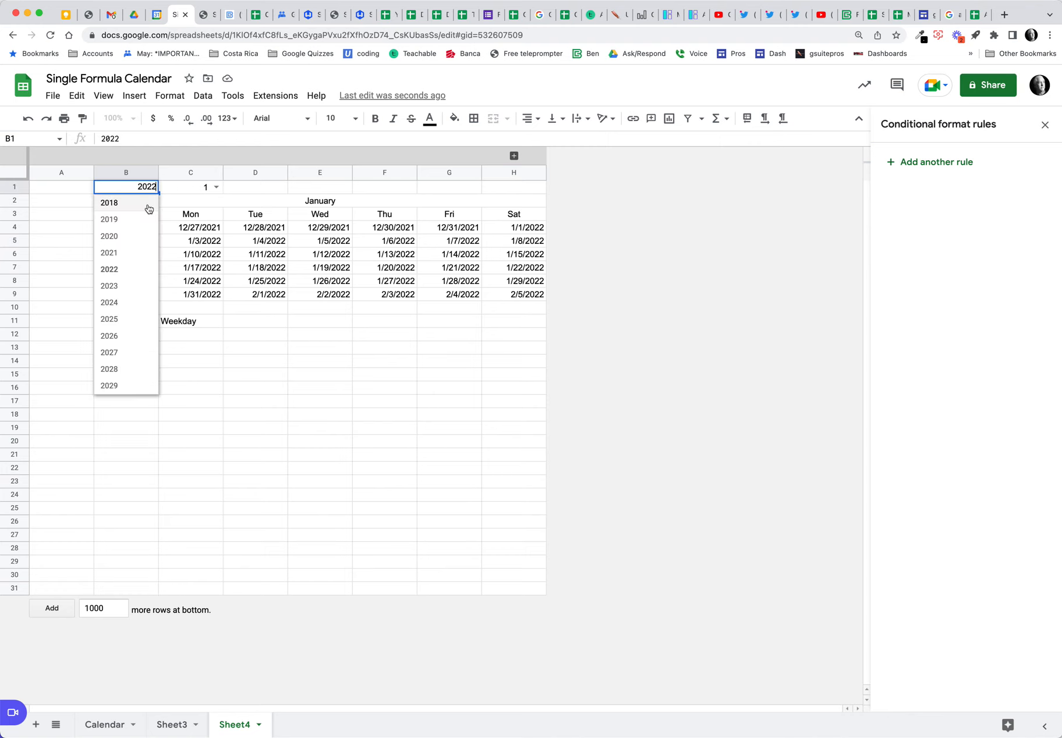
left_click(133, 253)
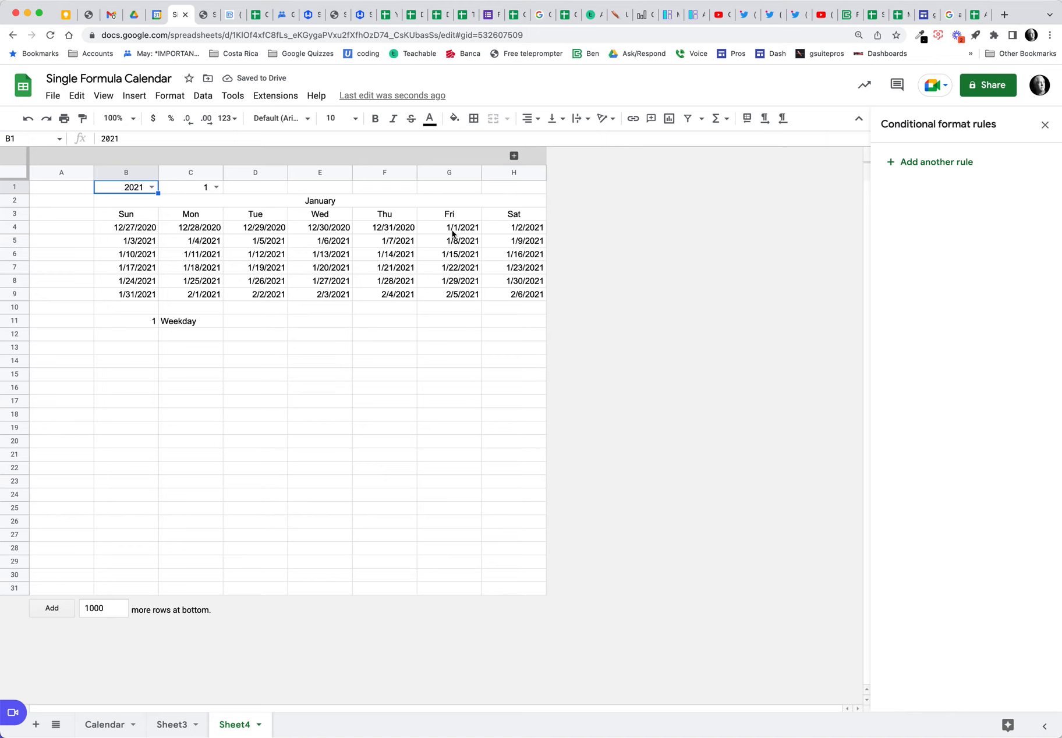
Step: Switch to Google Calendar, go to January 2021 and compare its month view with the sheet's date grid
left_click(156, 14)
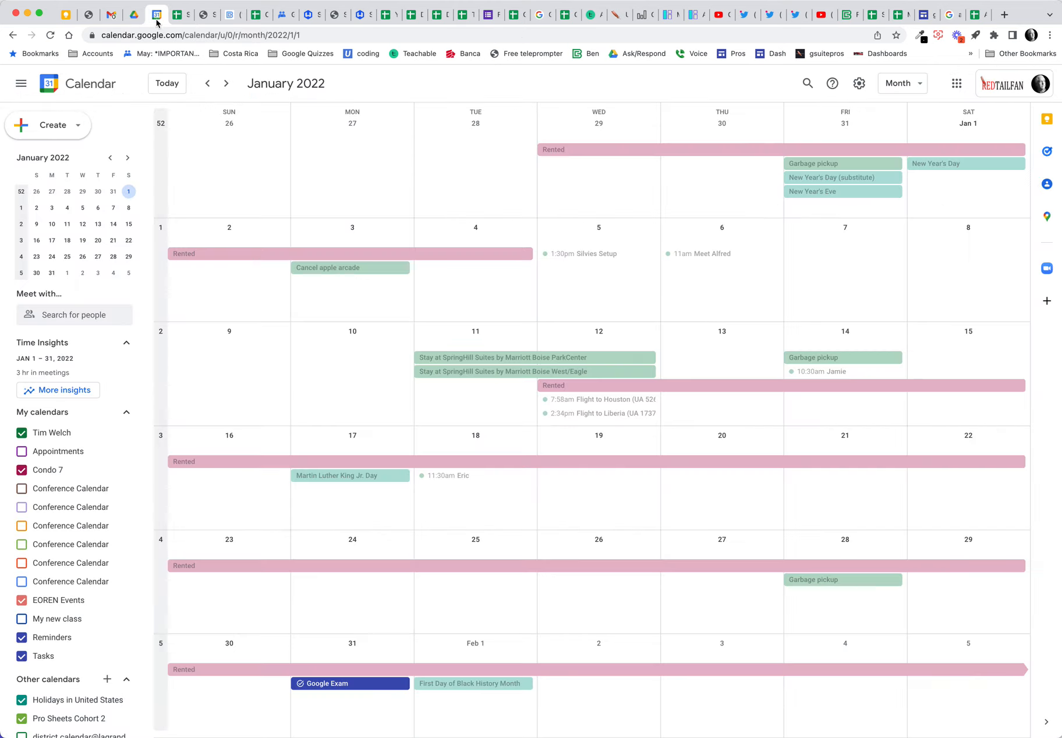
left_click(206, 90)
left_click(207, 90)
left_click(206, 90)
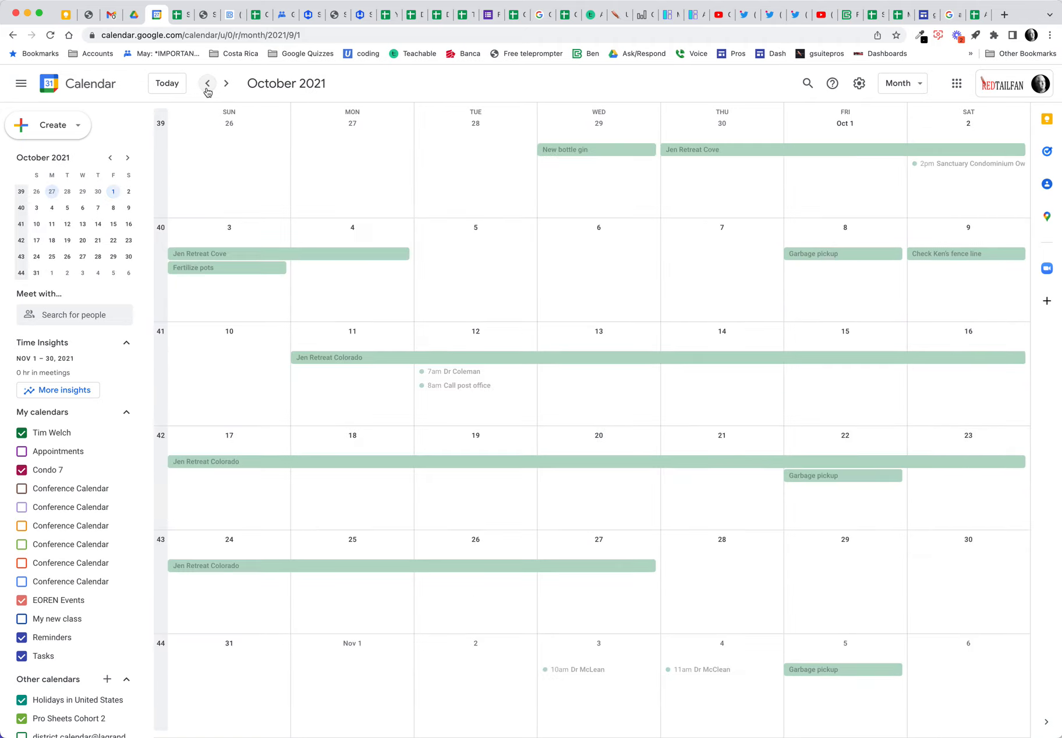
left_click(206, 90)
left_click(207, 90)
left_click(206, 90)
left_click(206, 90)
left_click(206, 90)
left_click(207, 87)
left_click(207, 87)
left_click(207, 87)
left_click(207, 87)
left_click(207, 88)
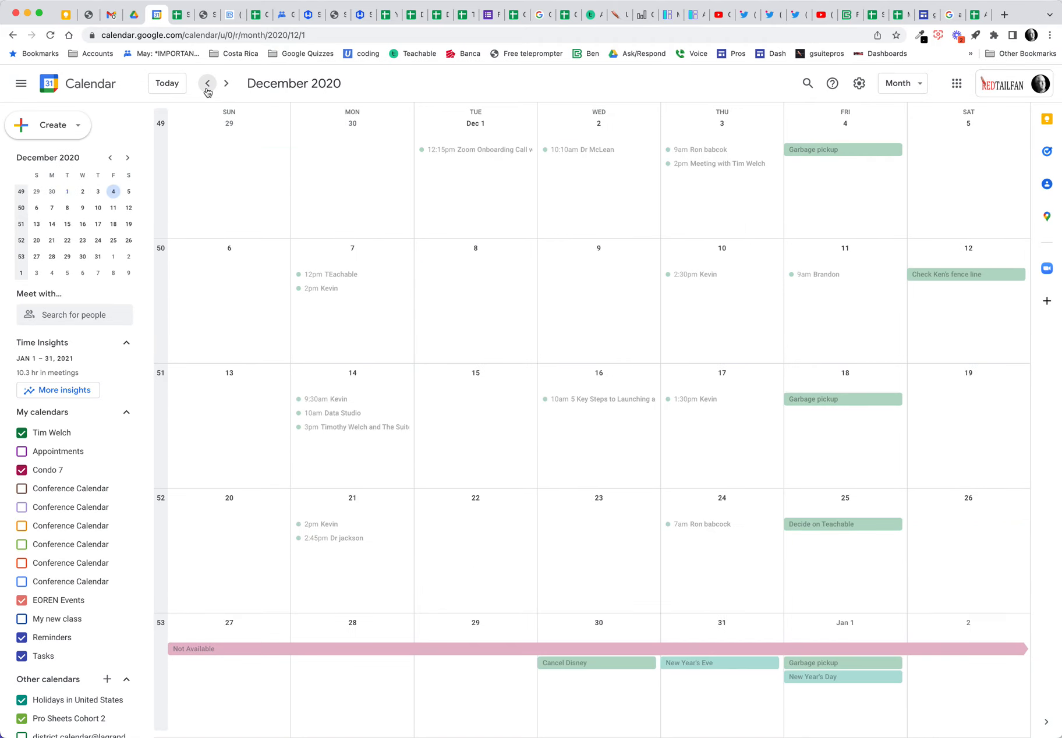
left_click(226, 87)
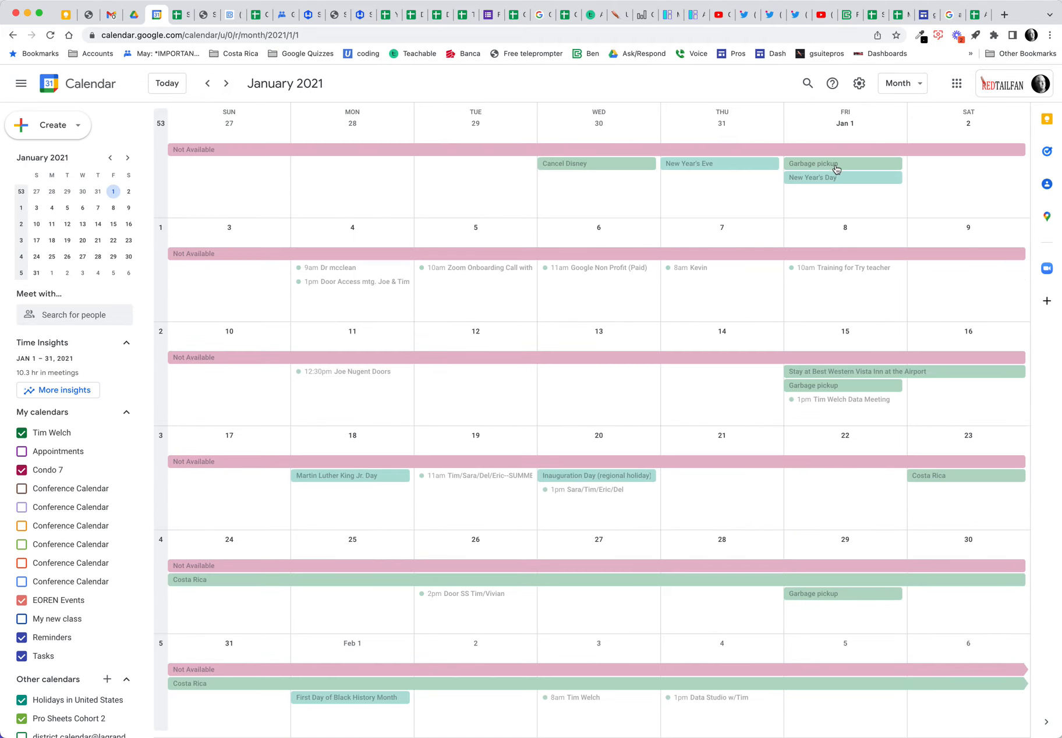
Step: Switch back to the spreadsheet and set the year in B1 to 2022 and the month in C1 to 7
left_click(177, 15)
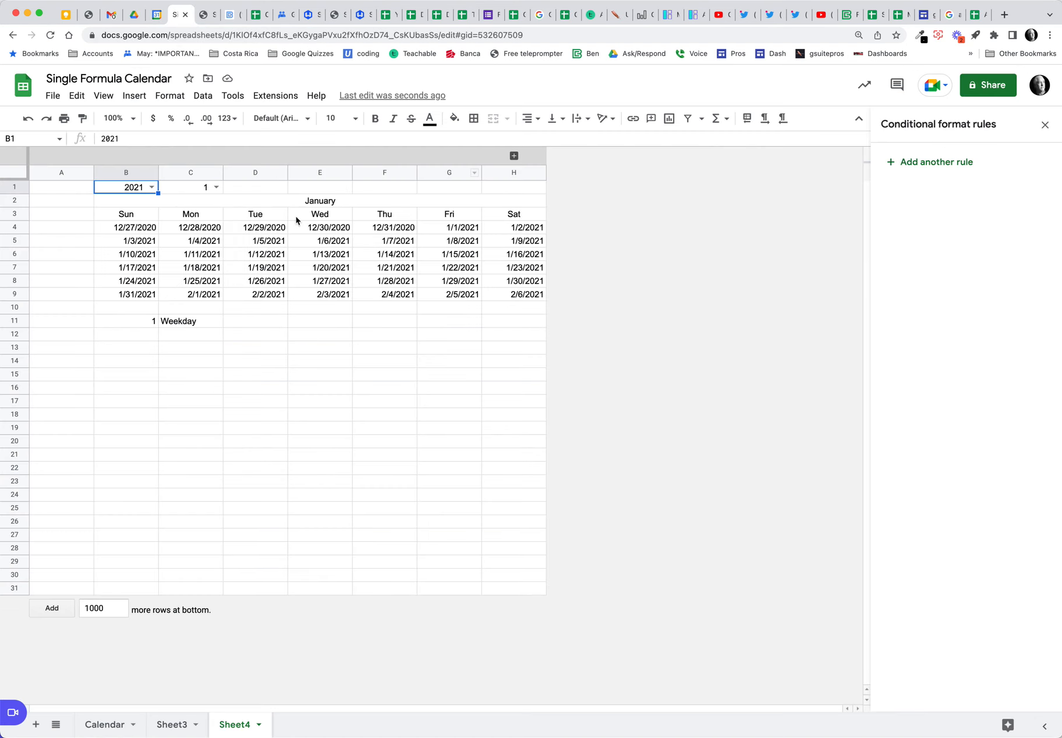
left_click(152, 187)
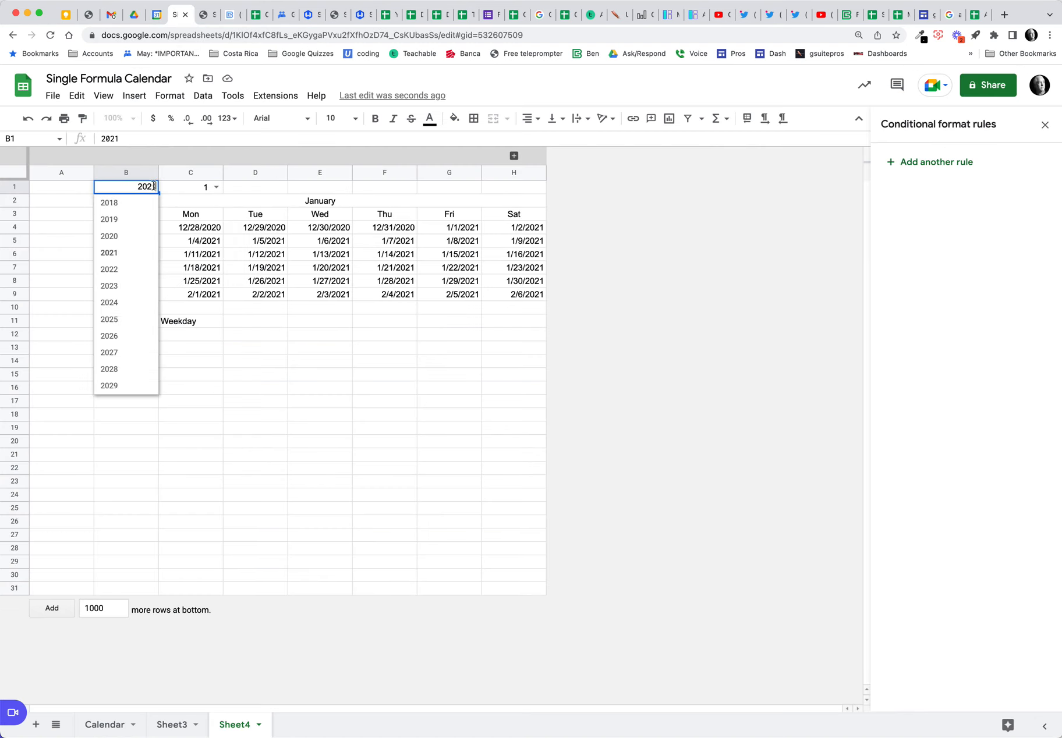
left_click(133, 269)
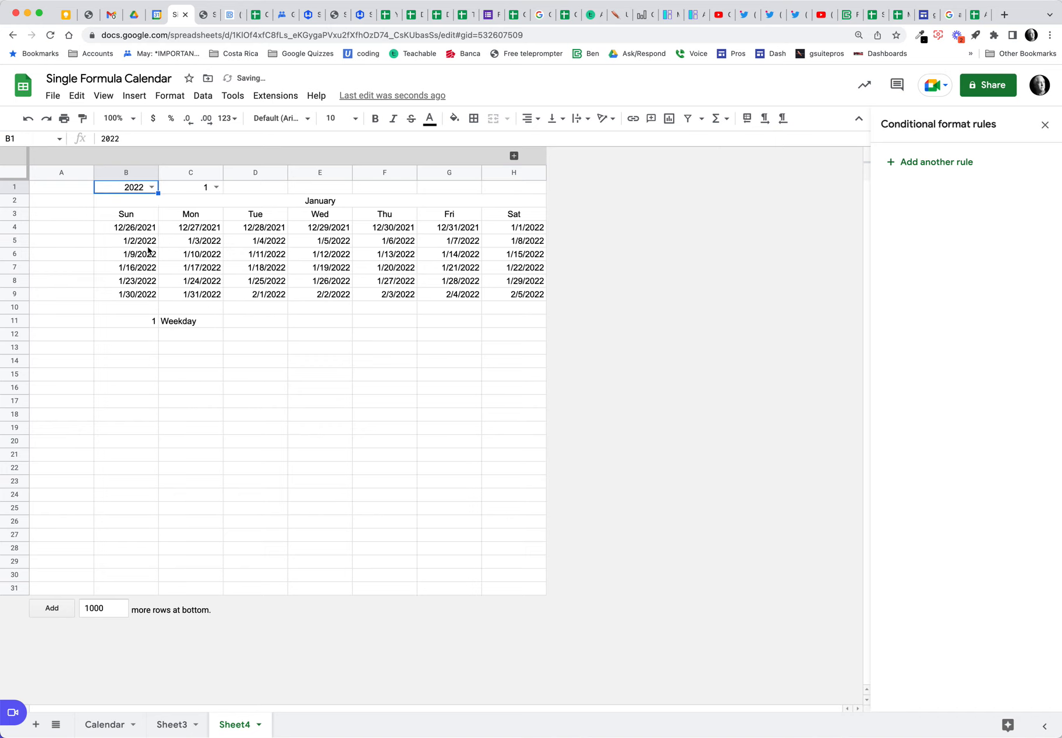
left_click(216, 187)
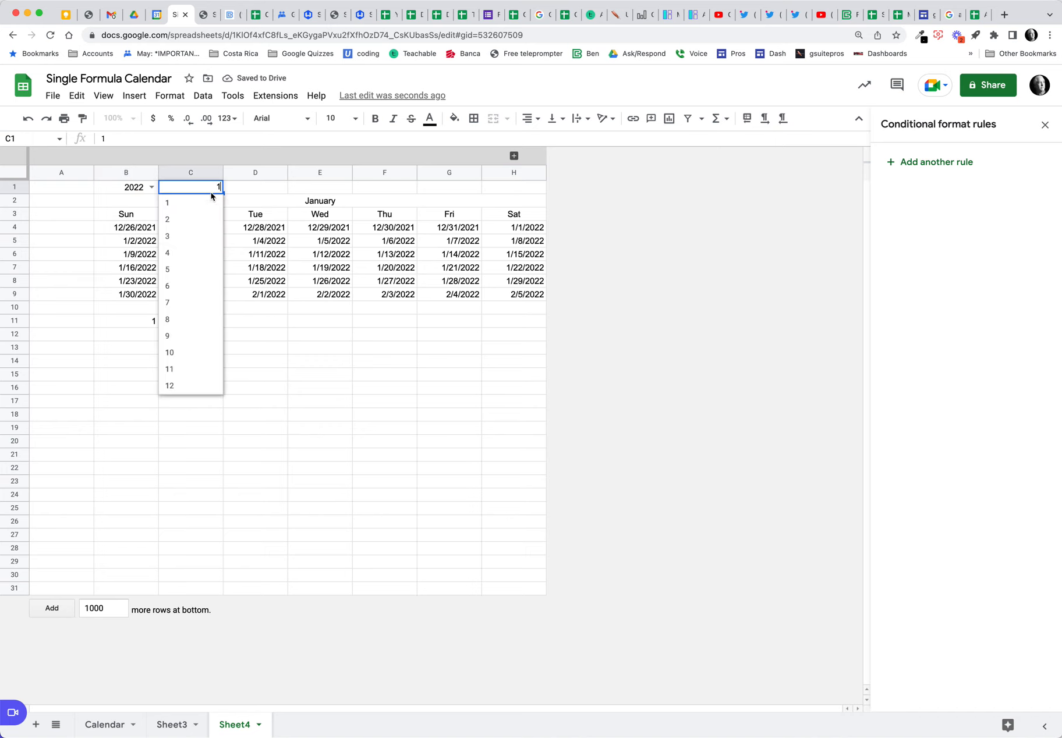
left_click(191, 300)
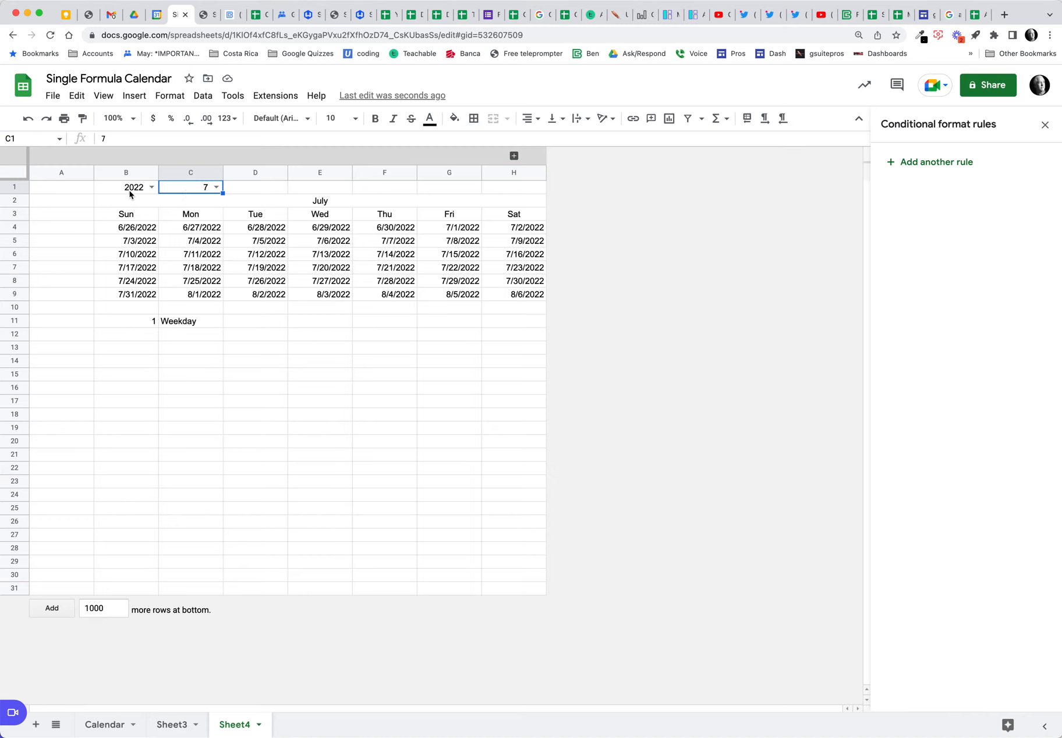
Step: Bold the month-name heading in B2:H2 and set the month in C1 to 1
left_click(312, 202)
left_click(375, 118)
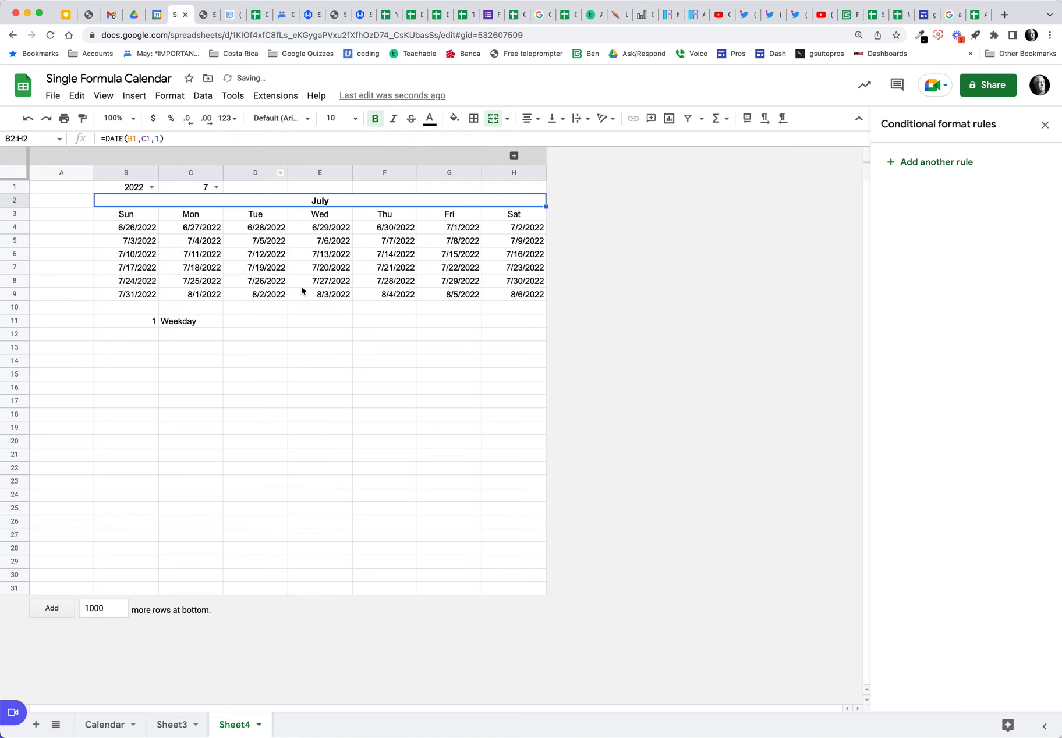
left_click(138, 215)
left_click(147, 231)
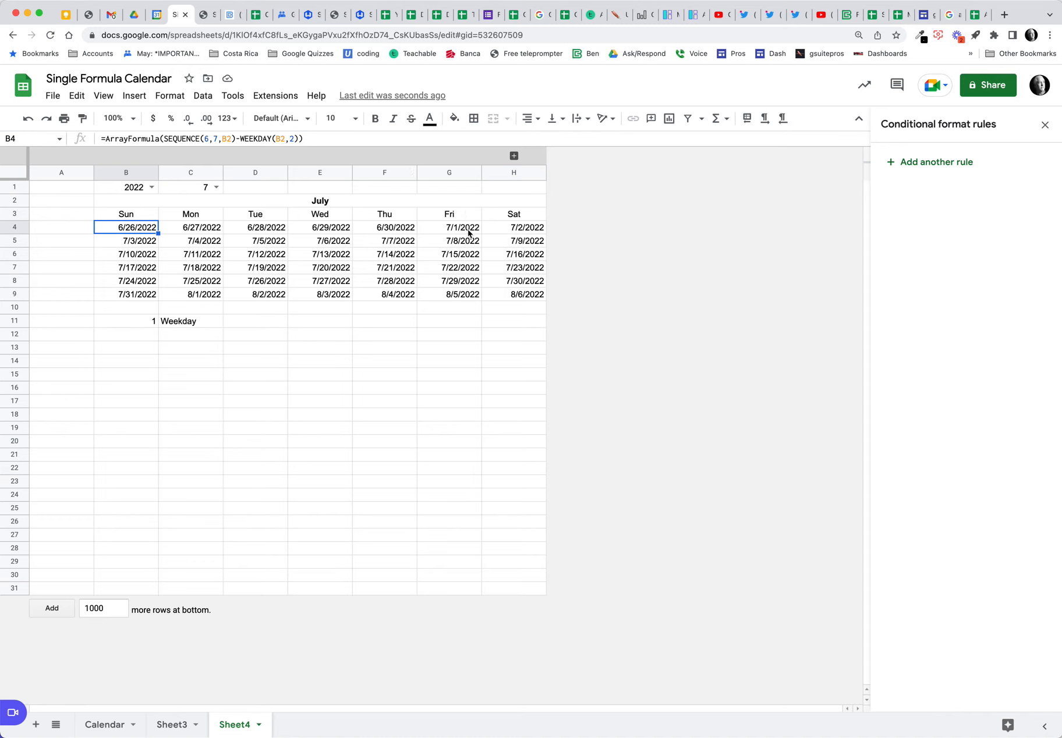
left_click(216, 187)
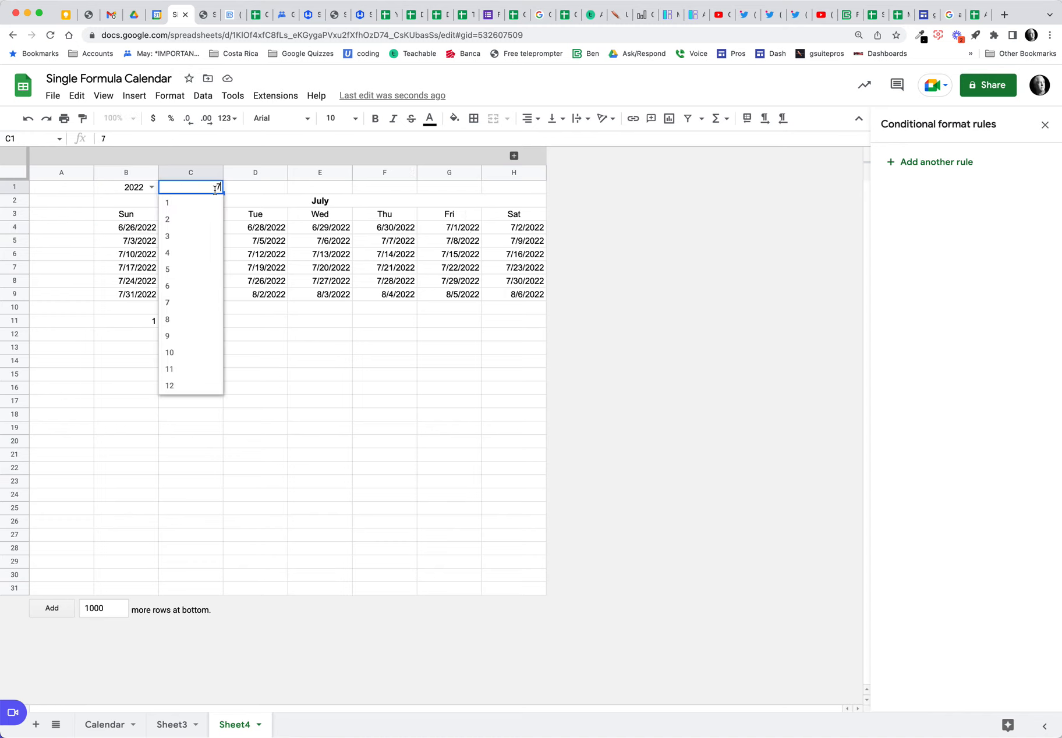
left_click(201, 205)
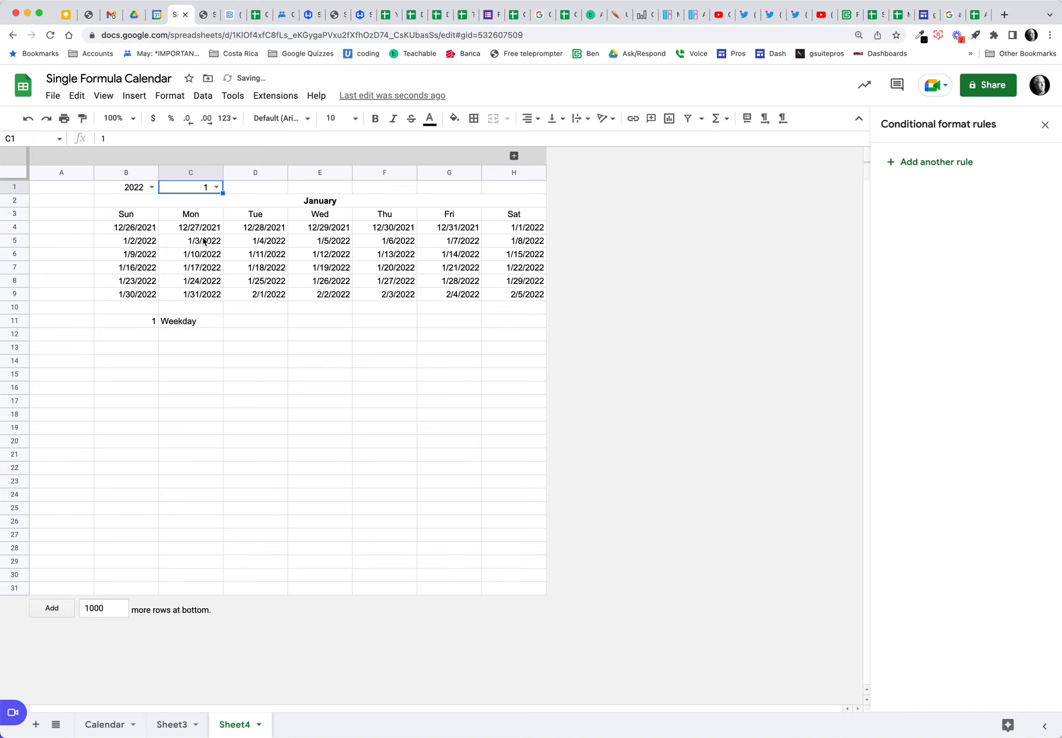
Step: In B4's formula, insert IF( directly before SEQUENCE inside the ArrayFormula and show the function's help
left_click(138, 228)
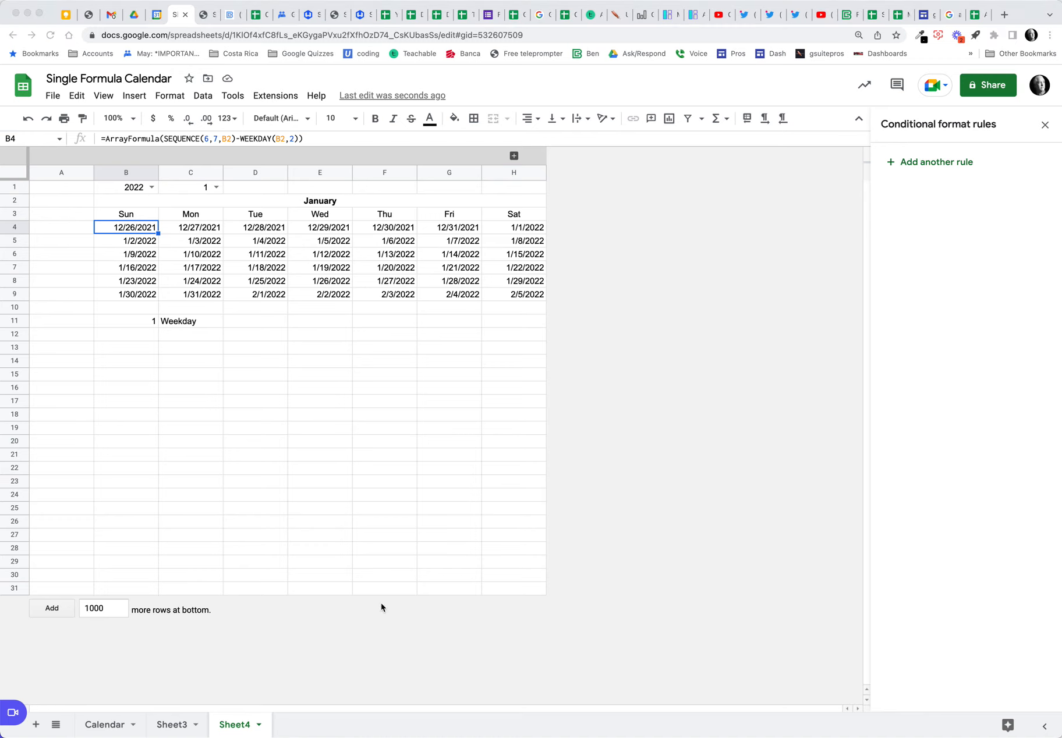
left_click(163, 140)
left_click(163, 140)
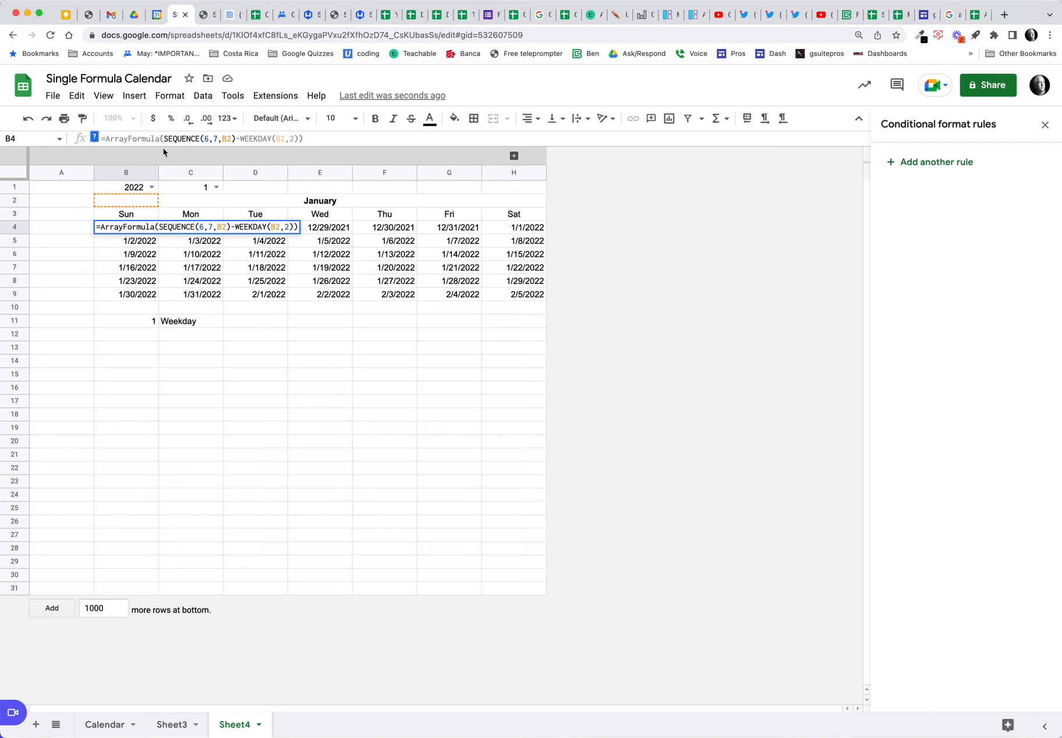
type("IF(")
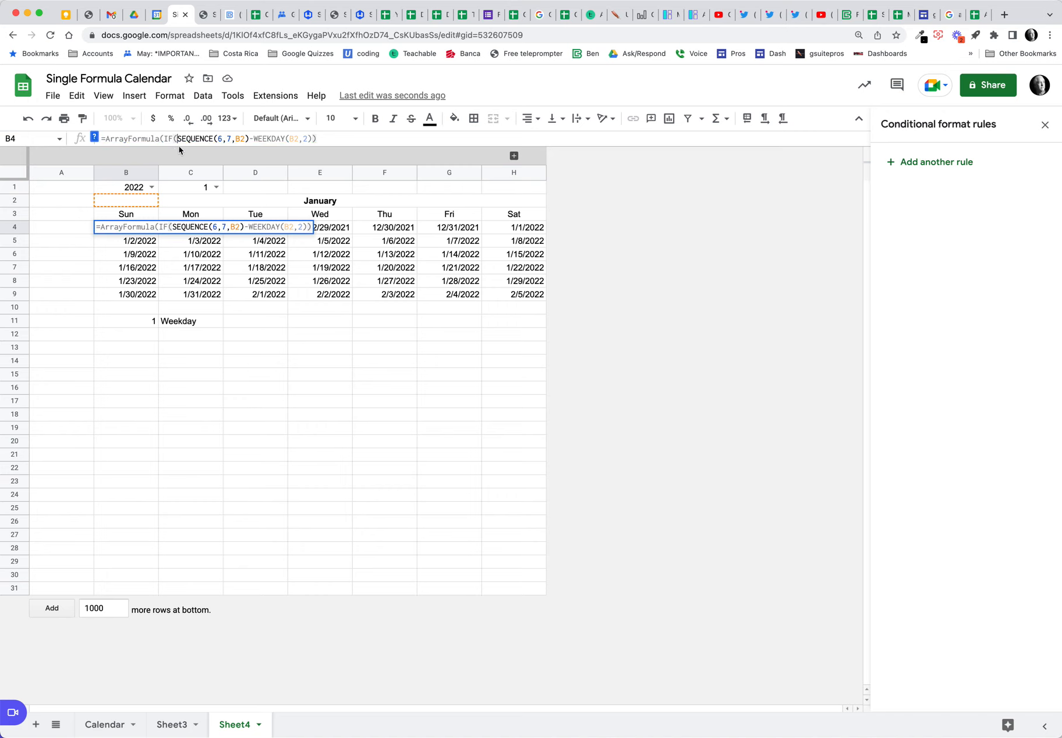
left_click(95, 138)
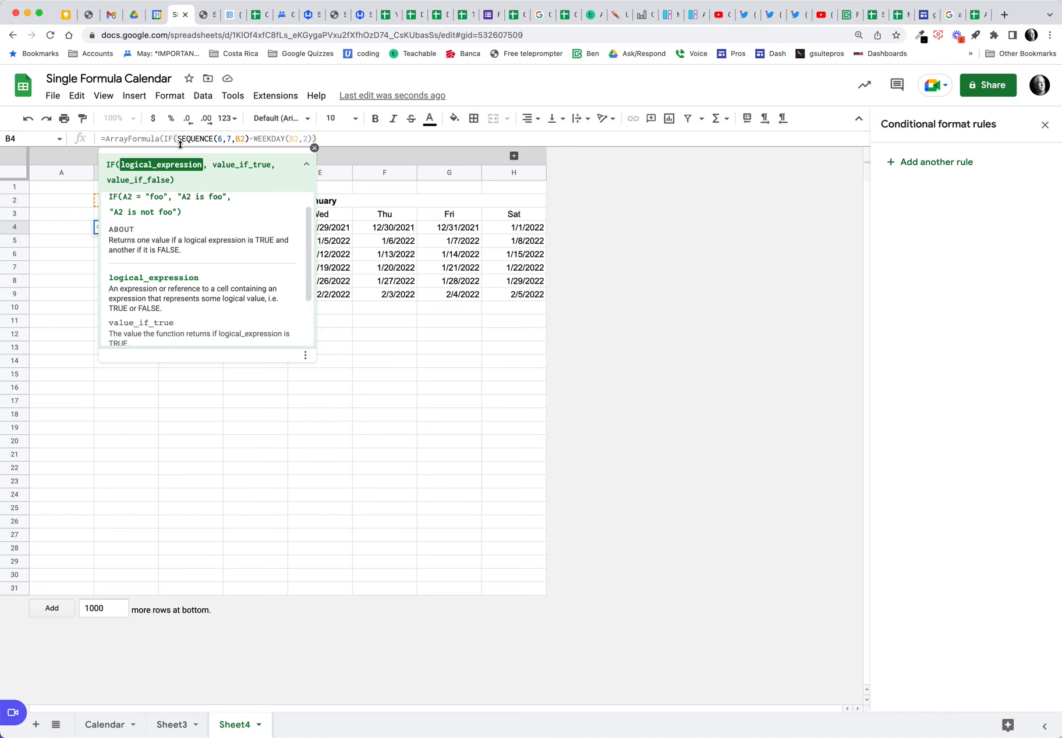
Step: Append the comparison <>MONTH(B2) after the WEEKDAY part of B4's formula
left_click(314, 138)
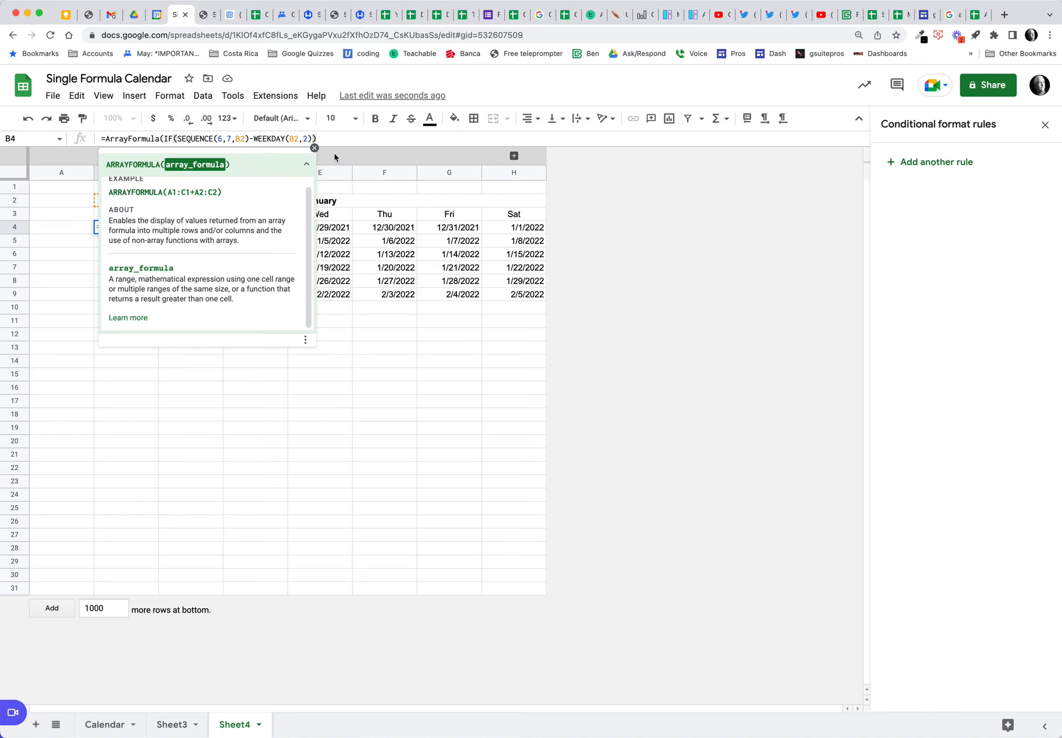
type("<>")
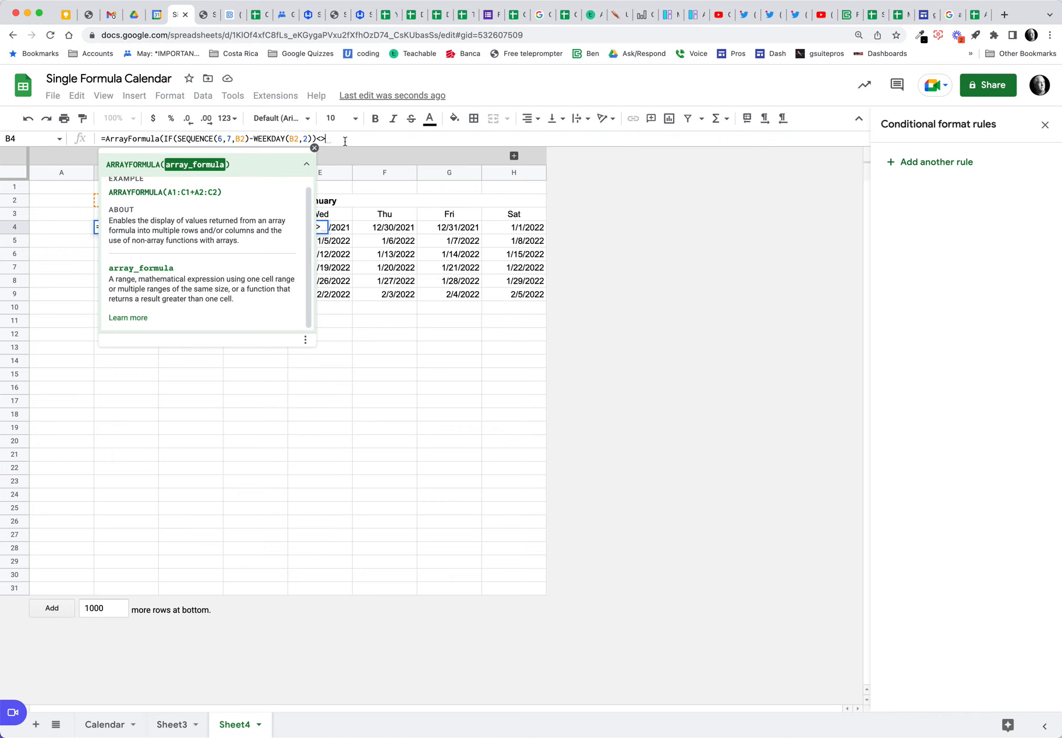
type("MONTH")
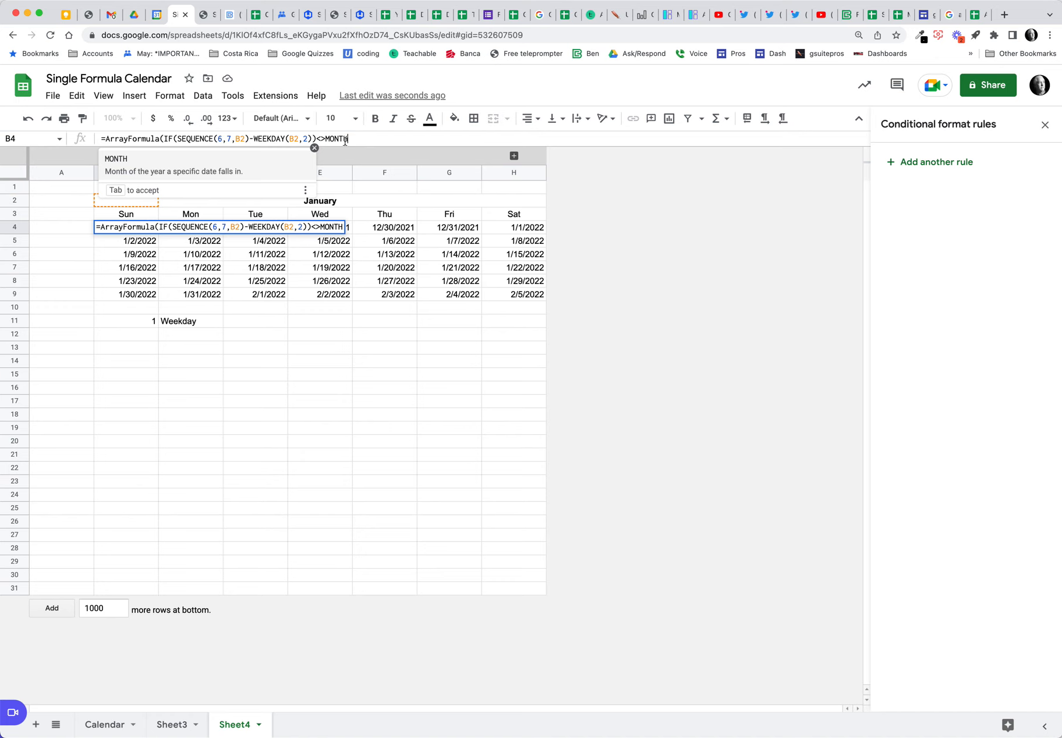
left_click(178, 169)
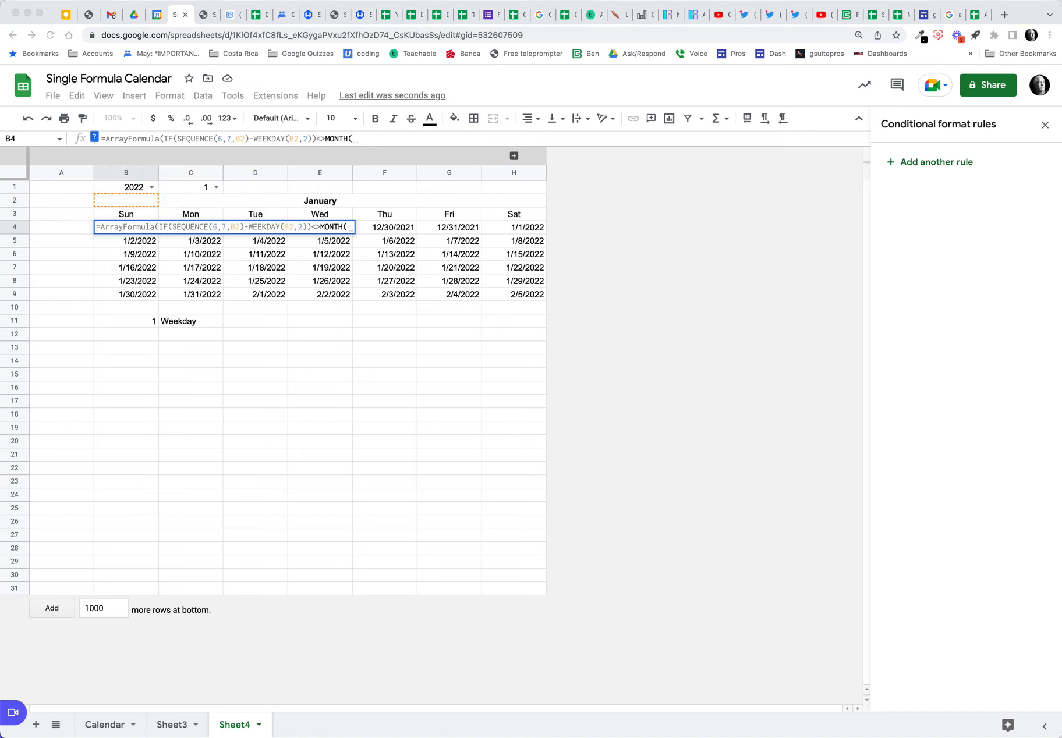
left_click(369, 140)
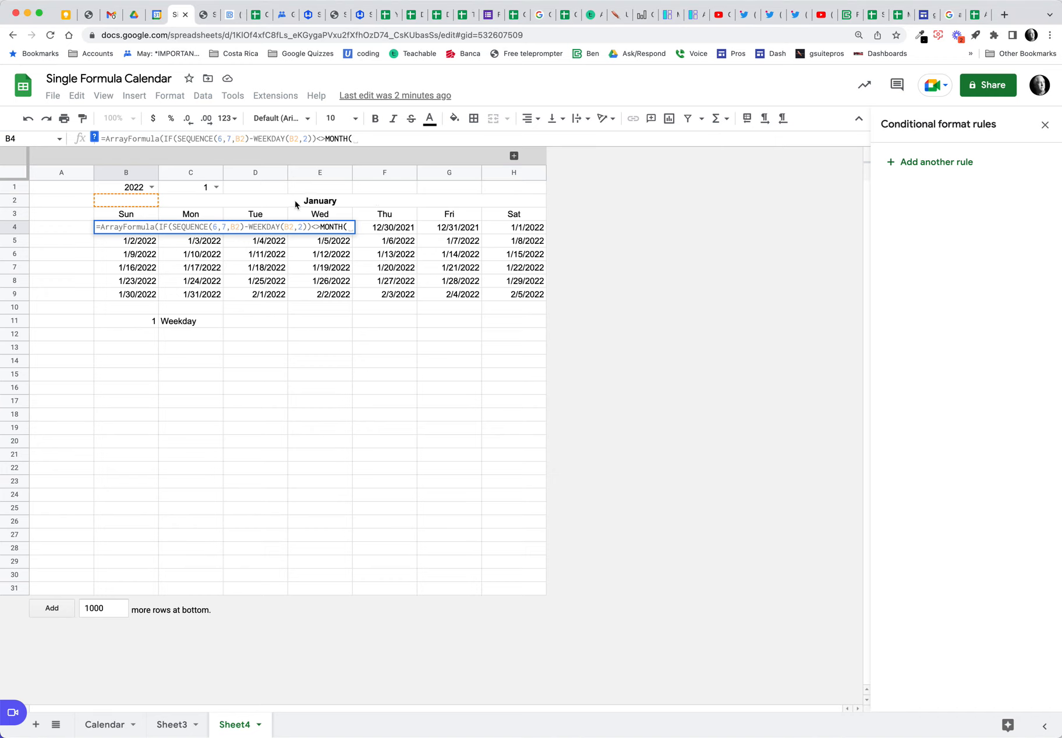
type("B2")
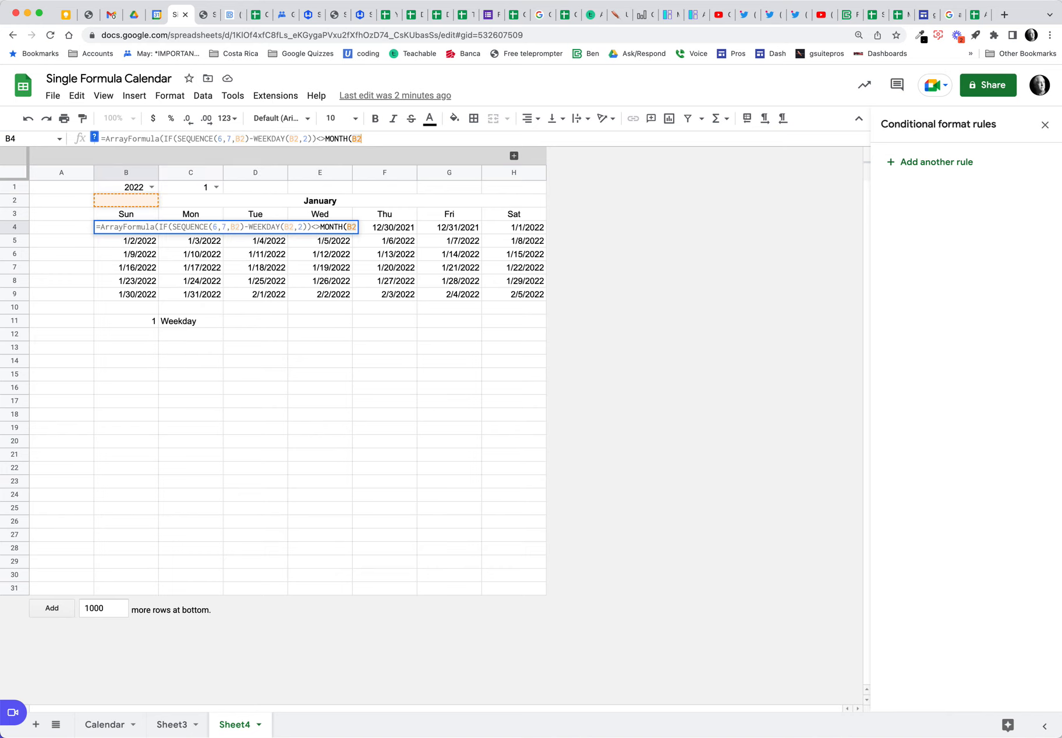
type(")")
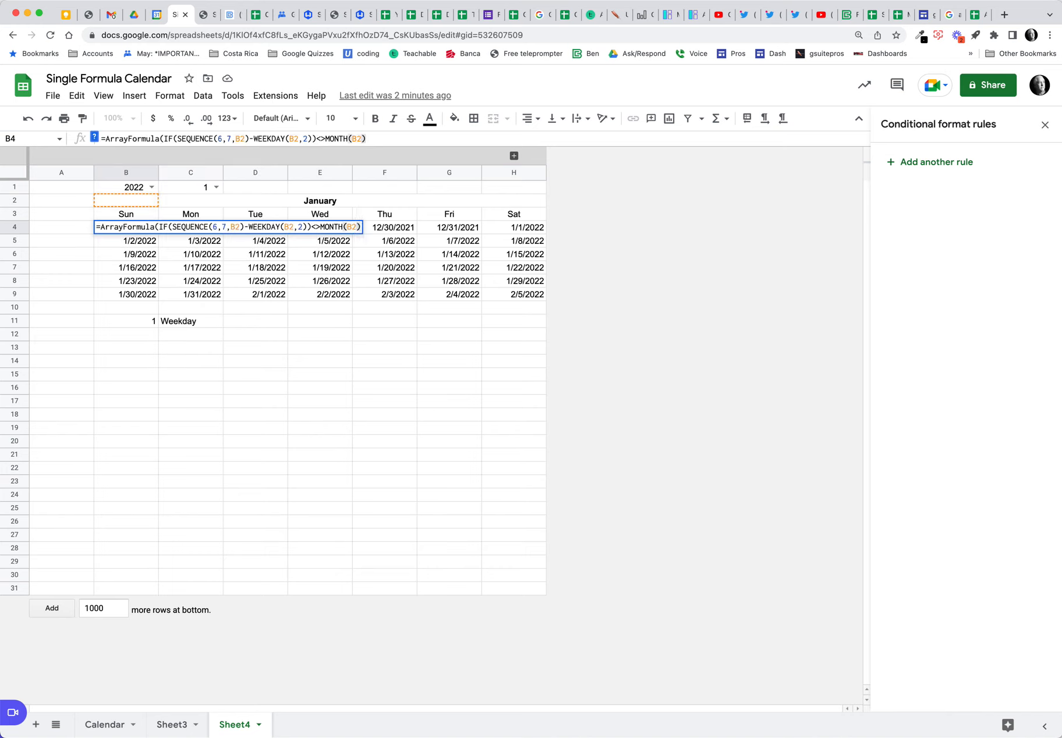
Step: Add two commas after MONTH(B2) in B4's formula, leaving the IF's value-if-true argument empty
type(",")
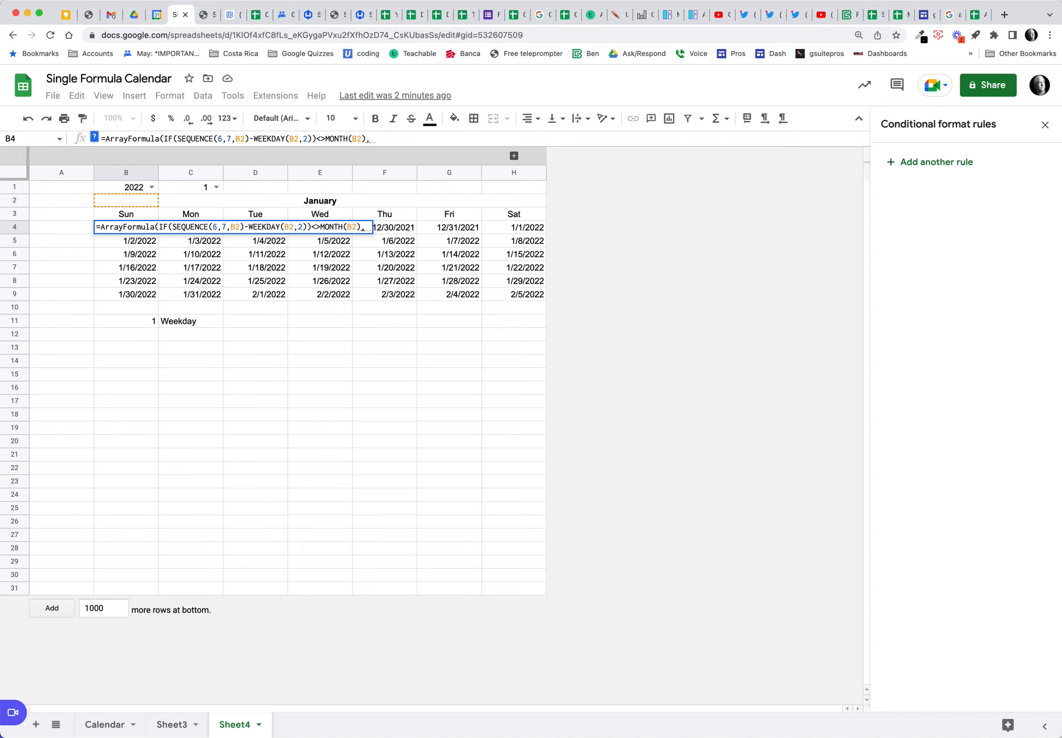
left_click(94, 139)
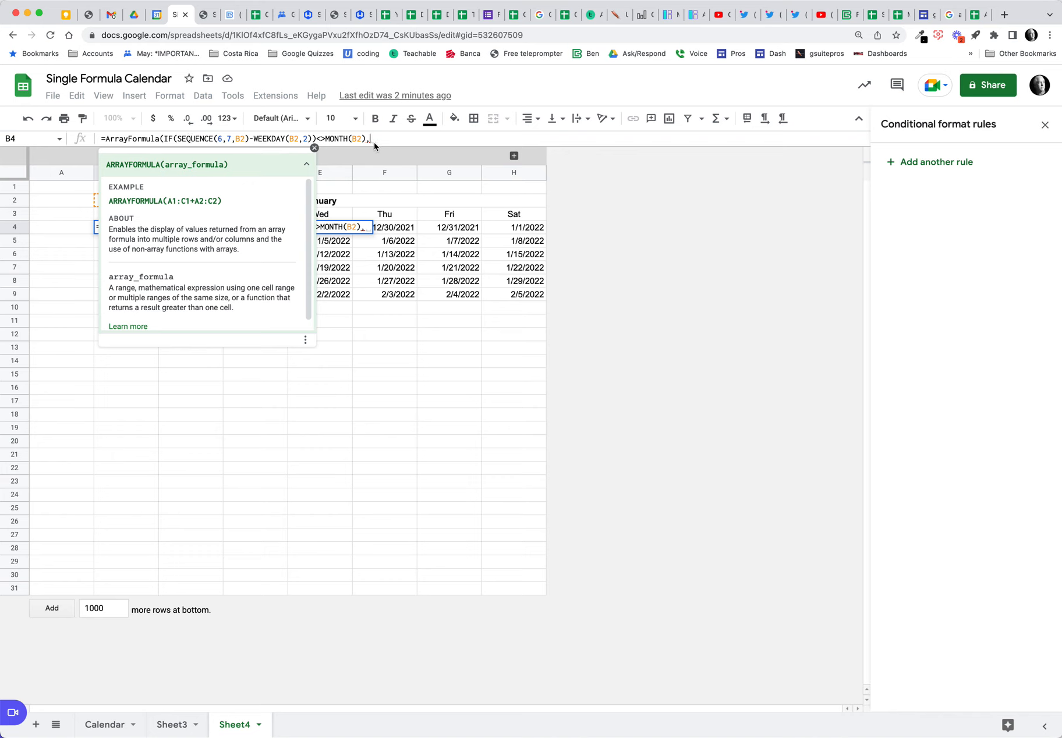
type(",")
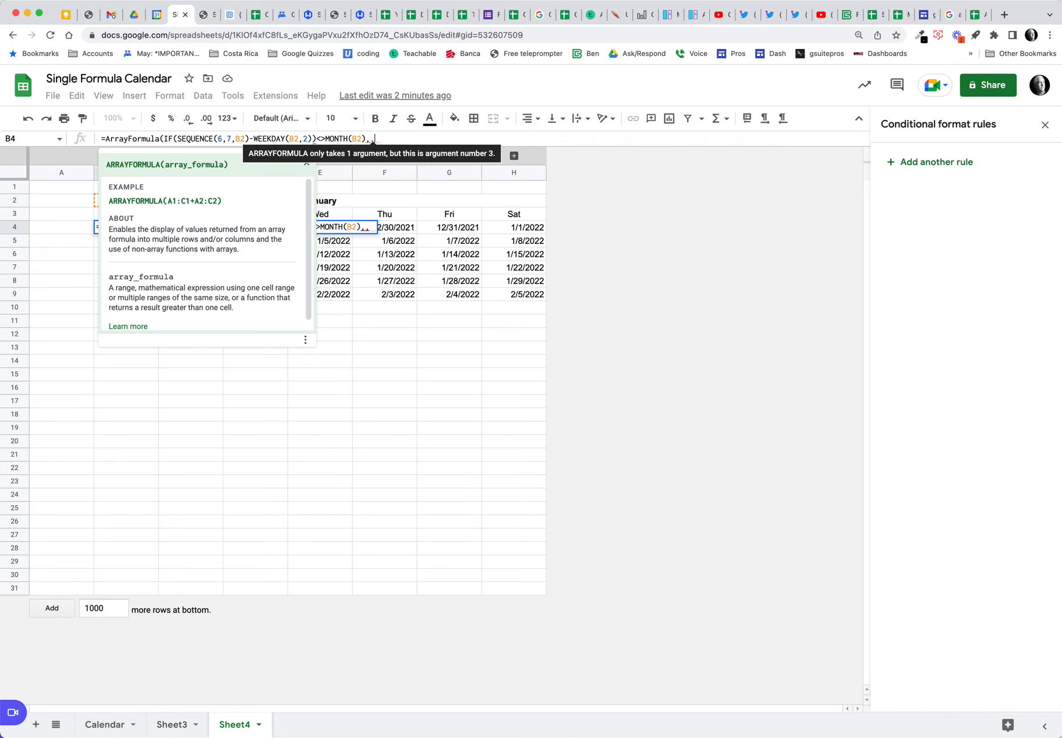
key("BackSpace")
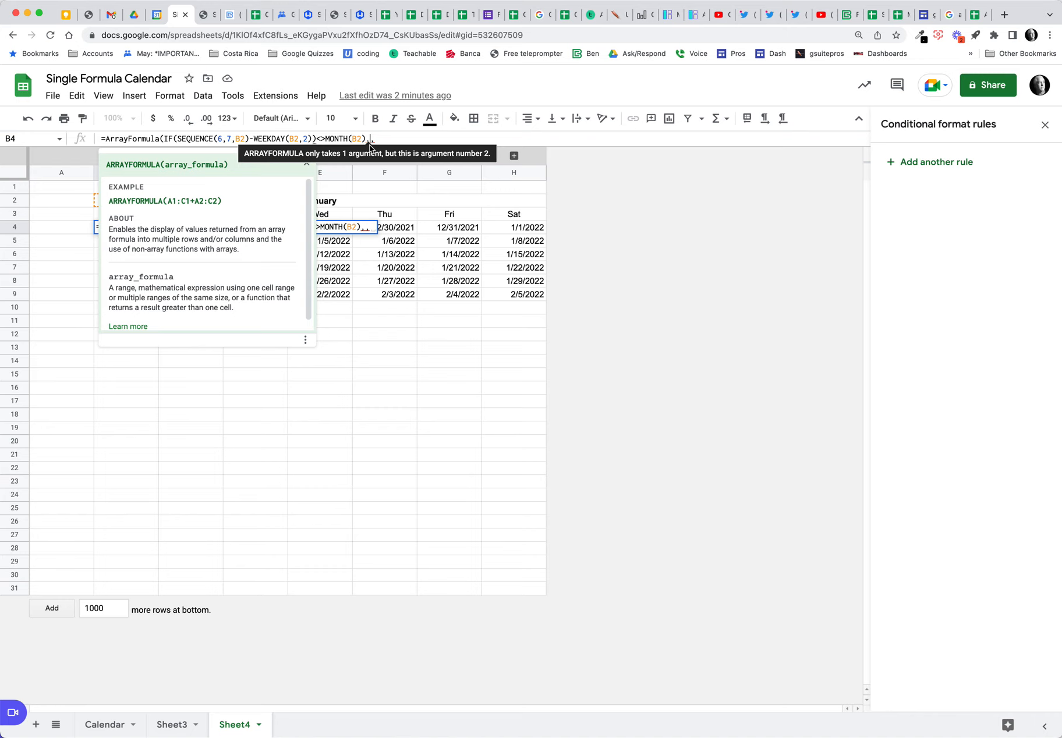
type(",")
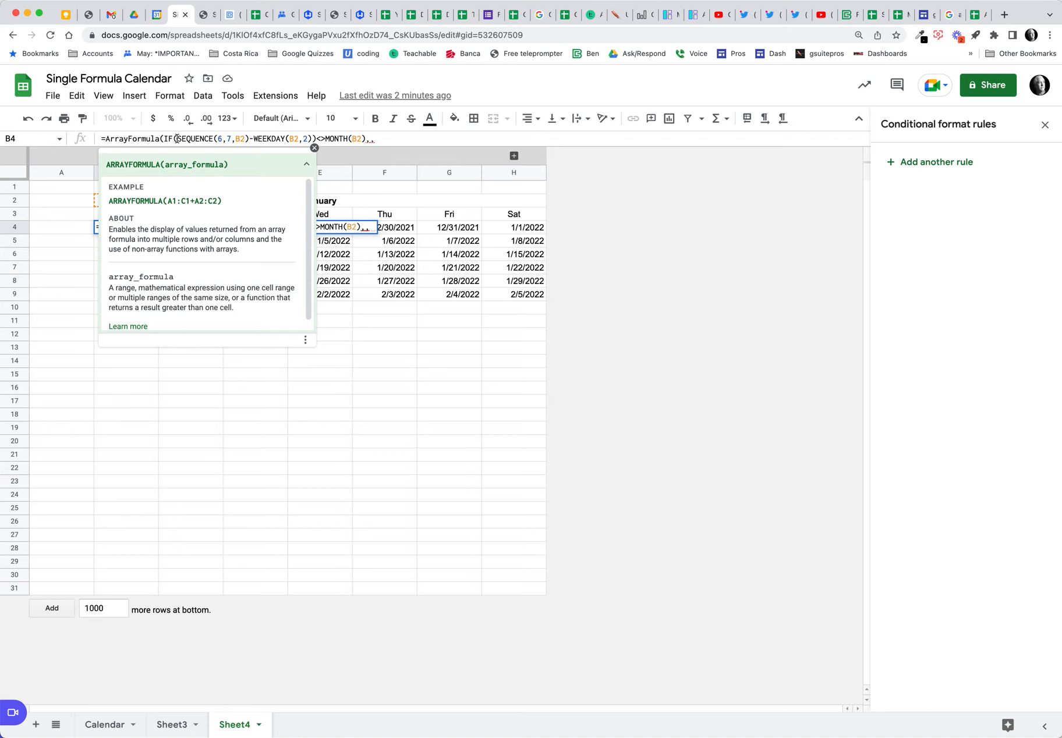
Step: Copy SEQUENCE(6,7,B2)-WEEKDAY(B2,2)) from the start of the IF and paste it after the two commas as the value-if-false argument
left_click_drag(177, 138, 312, 137)
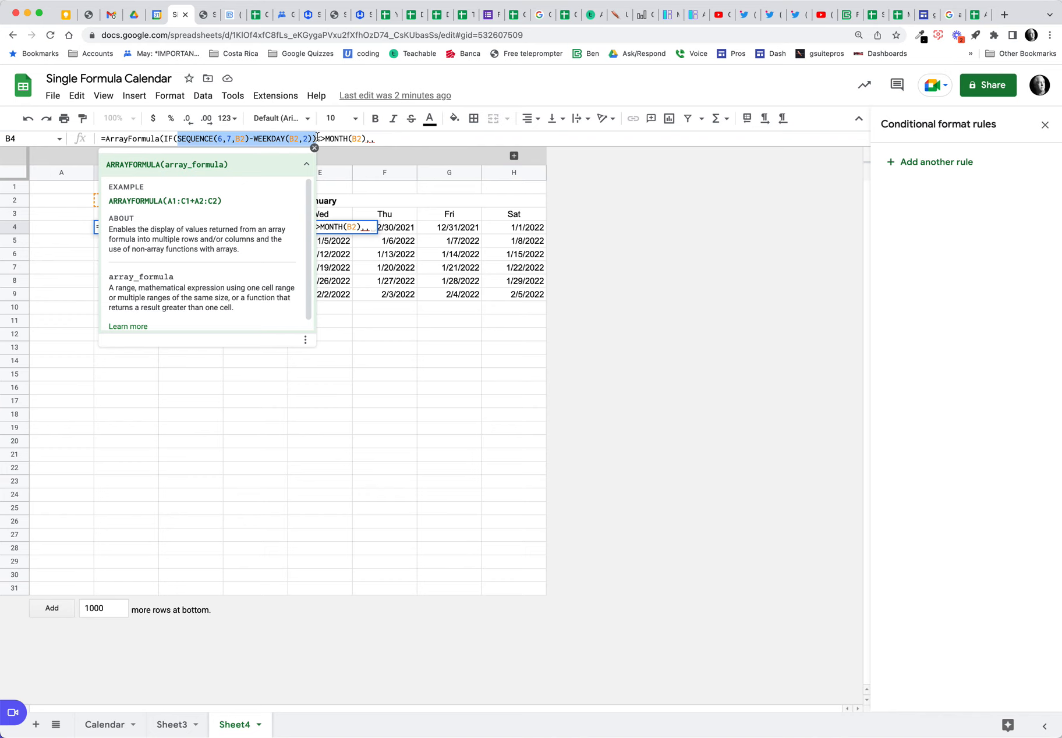
left_click_drag(317, 137, 318, 137)
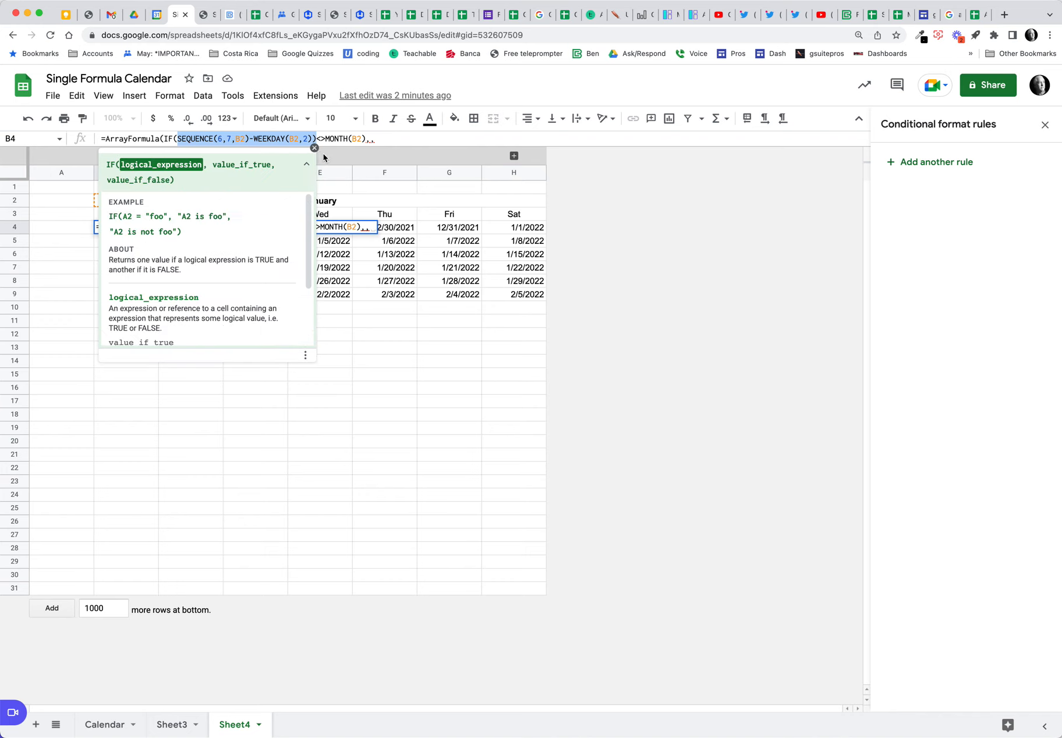
left_click(378, 140)
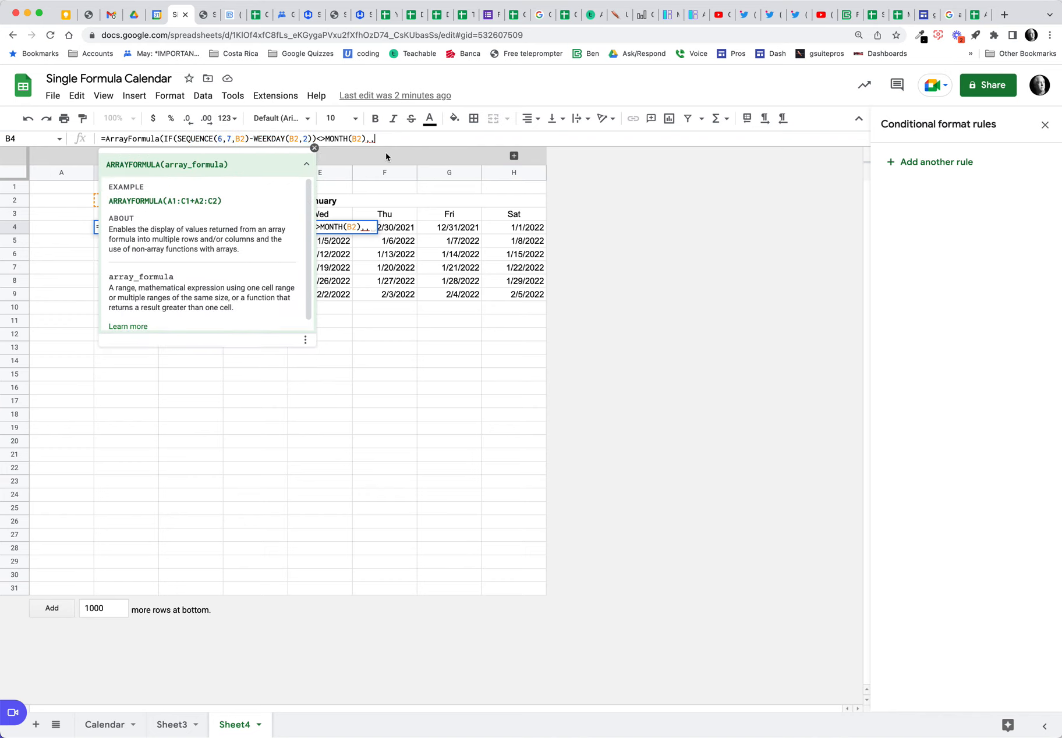
type("SEQUENCE(6,7,B2)-WEEKDAY(B2,2))")
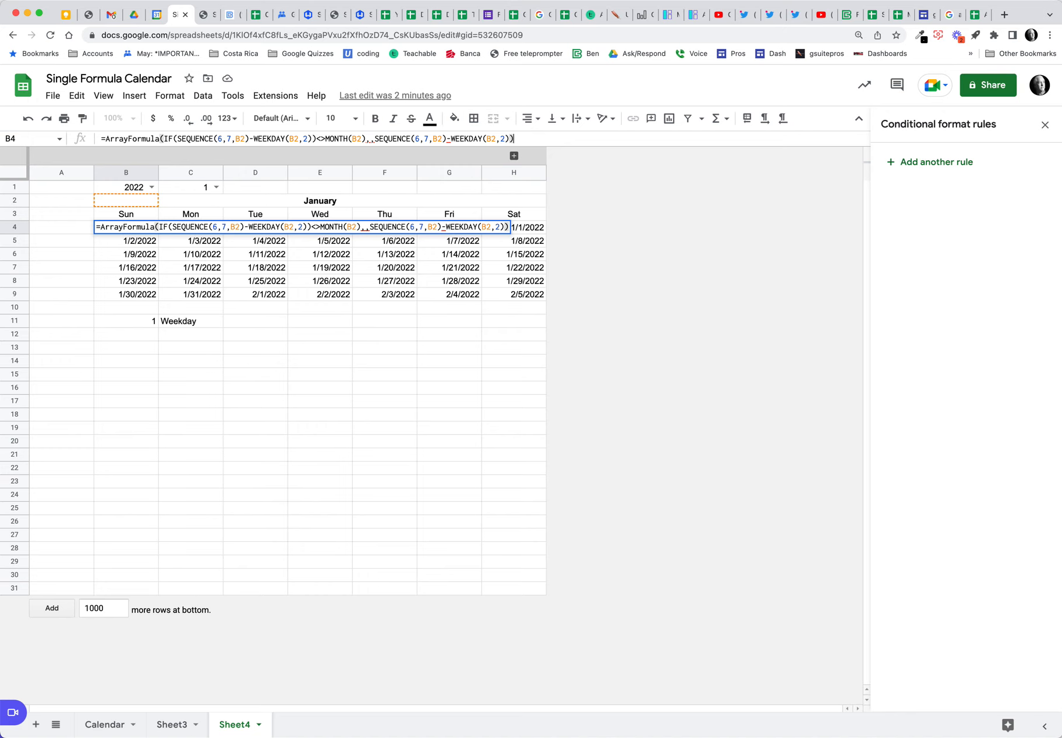
Step: Wrap the condition's SEQUENCE in MONTH and enter B4 as =ArrayFormula(IF(MONTH(SEQUENCE(6,7,B2-WEEKDAY(B2,2)))<>MONTH(B2),,SEQUENCE(6,7,B2)-WEEKDAY(B2,2)))
key("BackSpace")
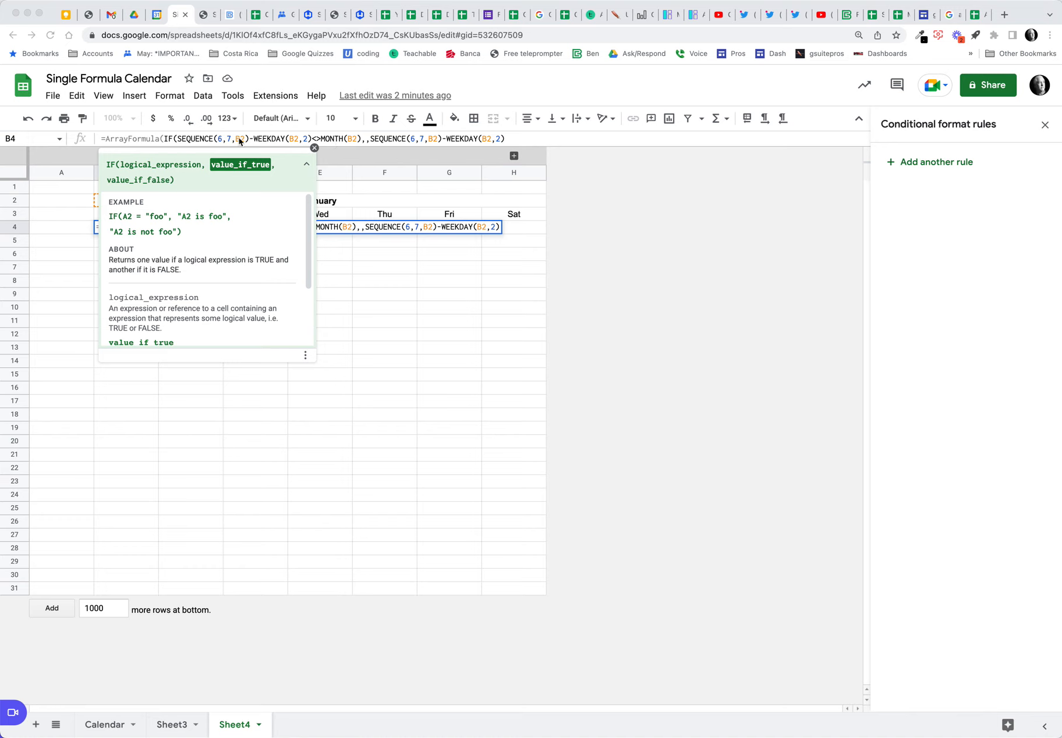
left_click(177, 139)
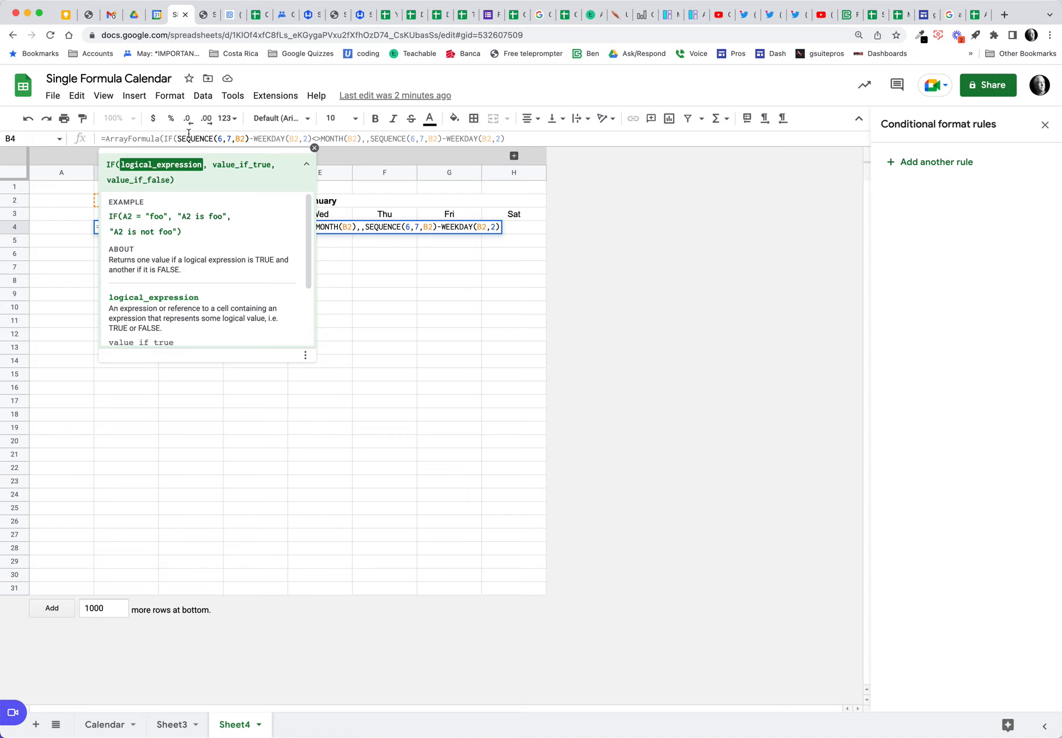
left_click(366, 140)
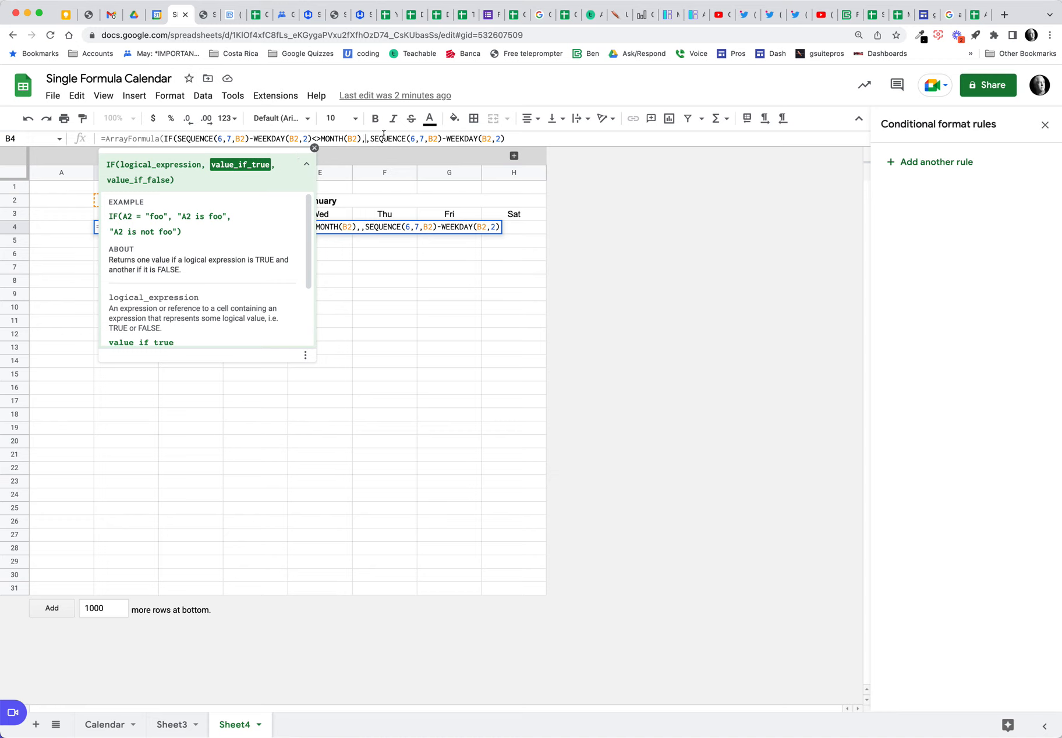
left_click(505, 138)
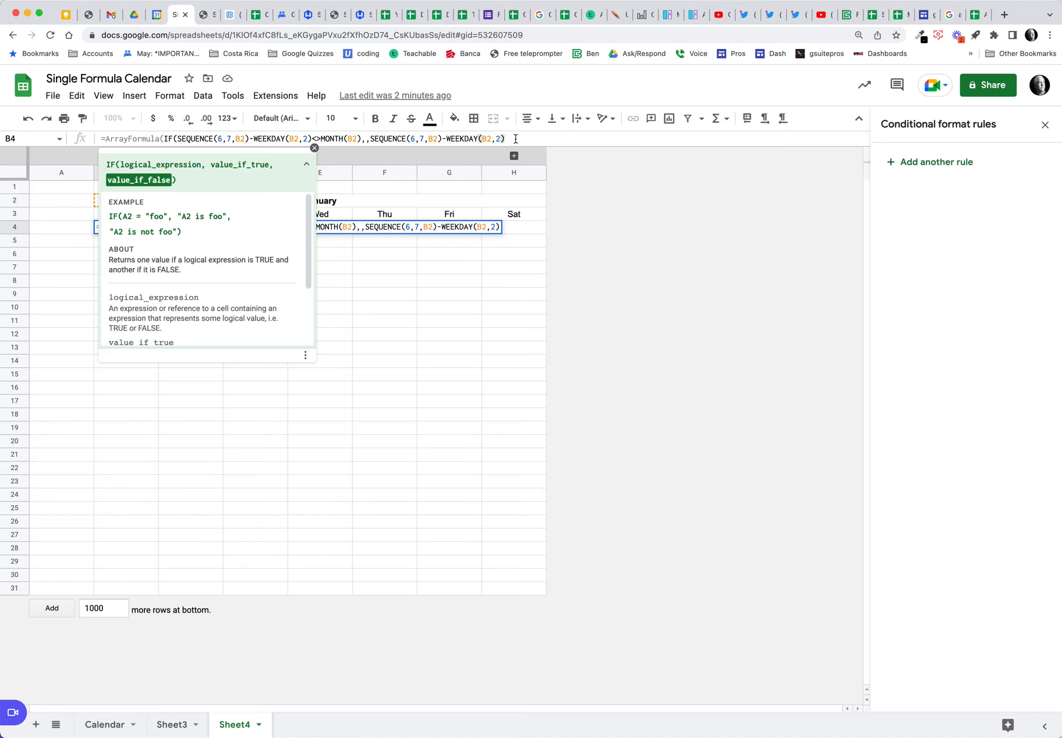
type(")")
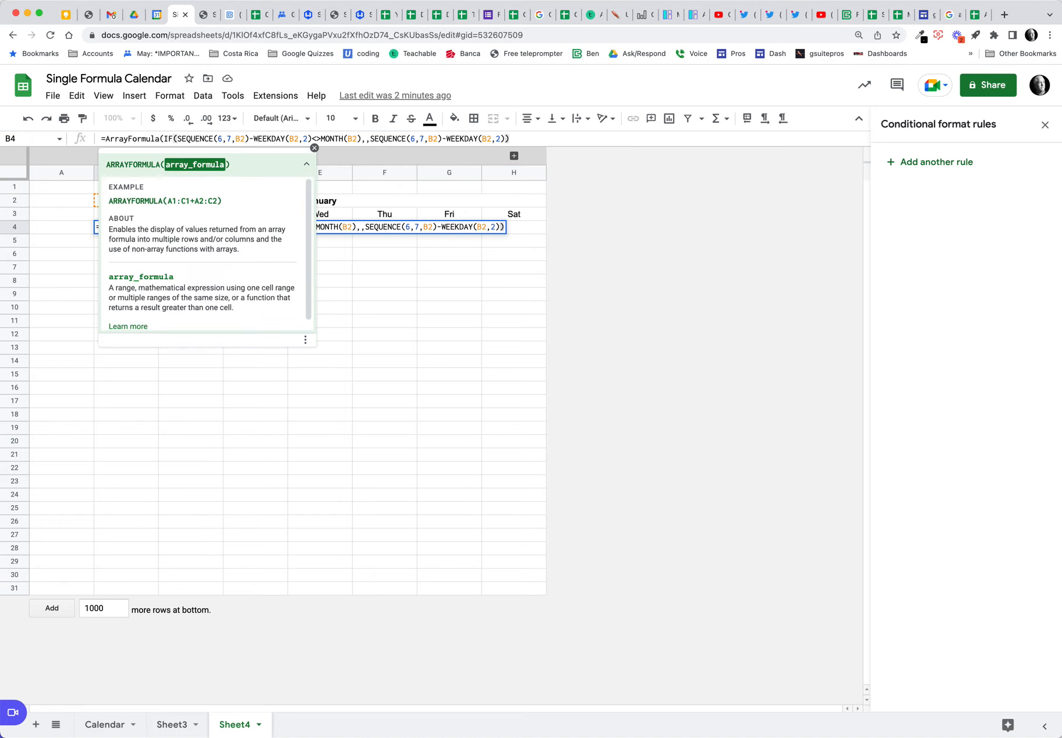
key("Return")
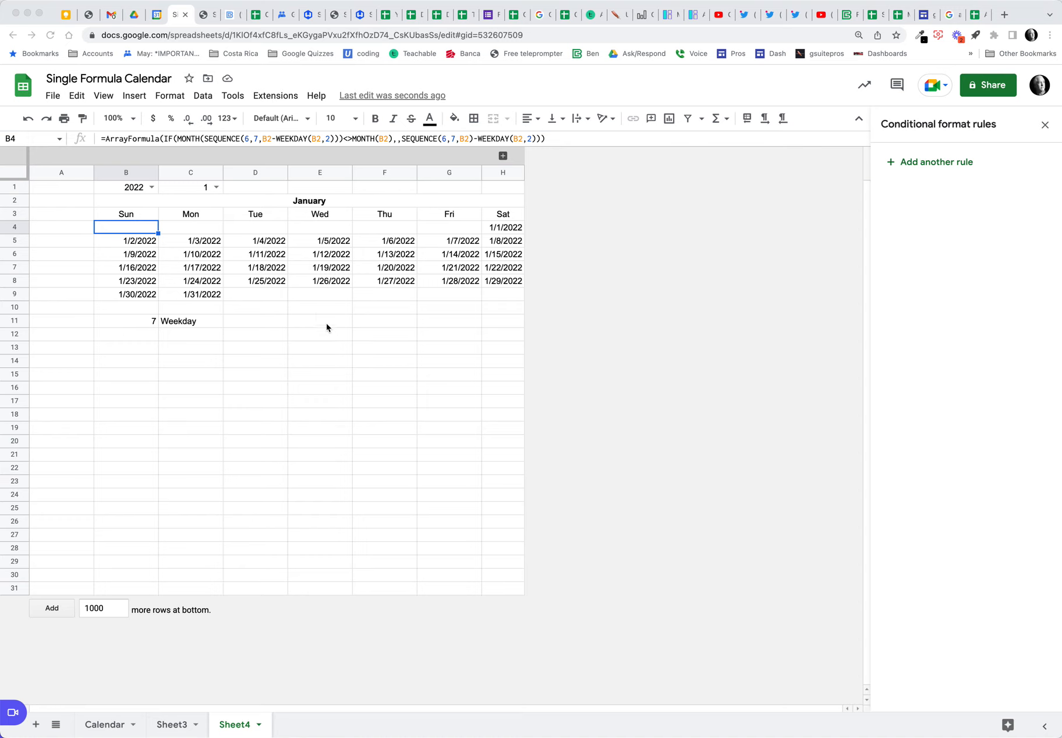
Step: Review B4's formula part by part: the MONTH condition, the empty value-if-true, the SEQUENCE value-if-false and the closing parentheses
left_click(204, 139)
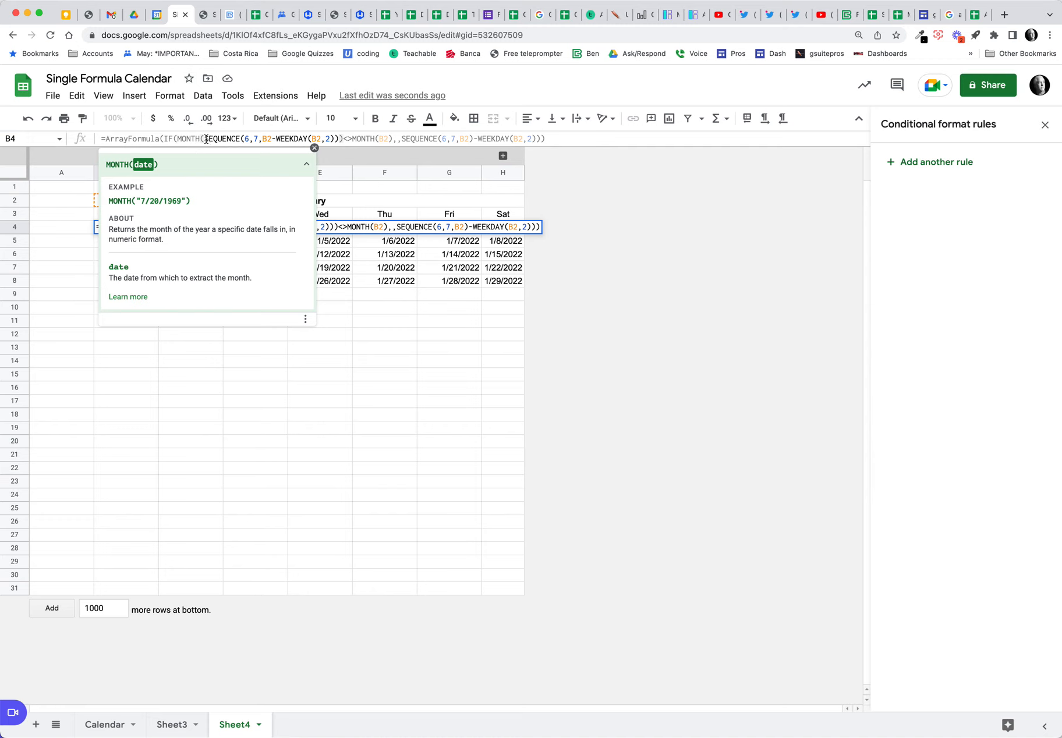
left_click(343, 139)
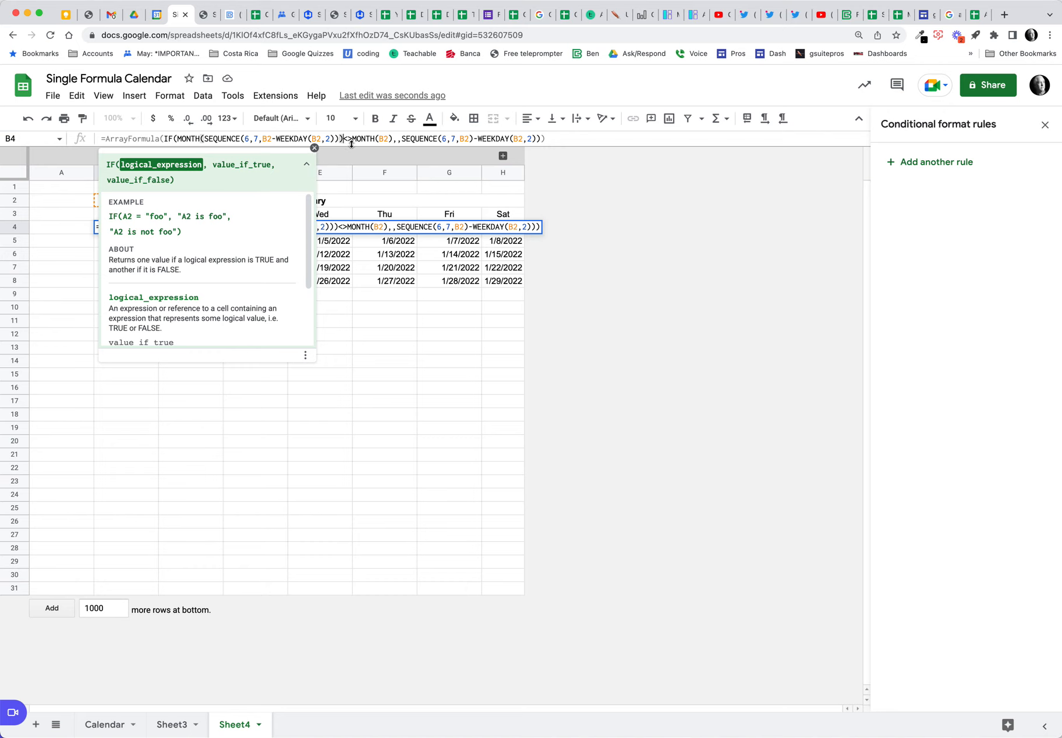
left_click(396, 140)
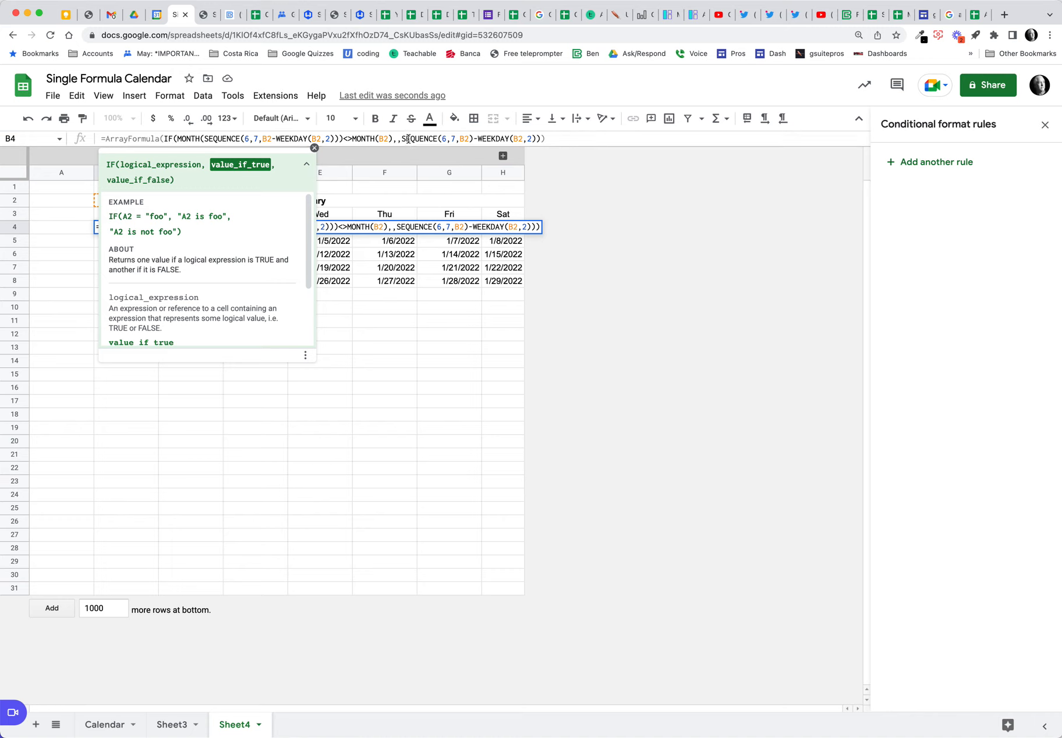
left_click(536, 138)
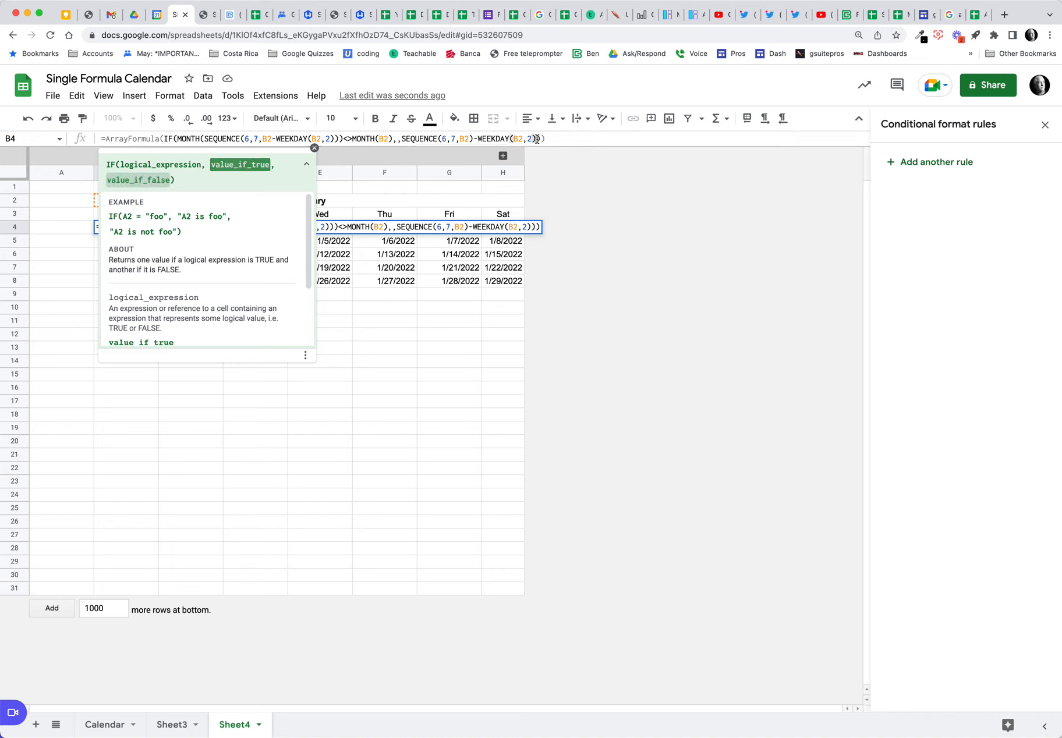
left_click(540, 138)
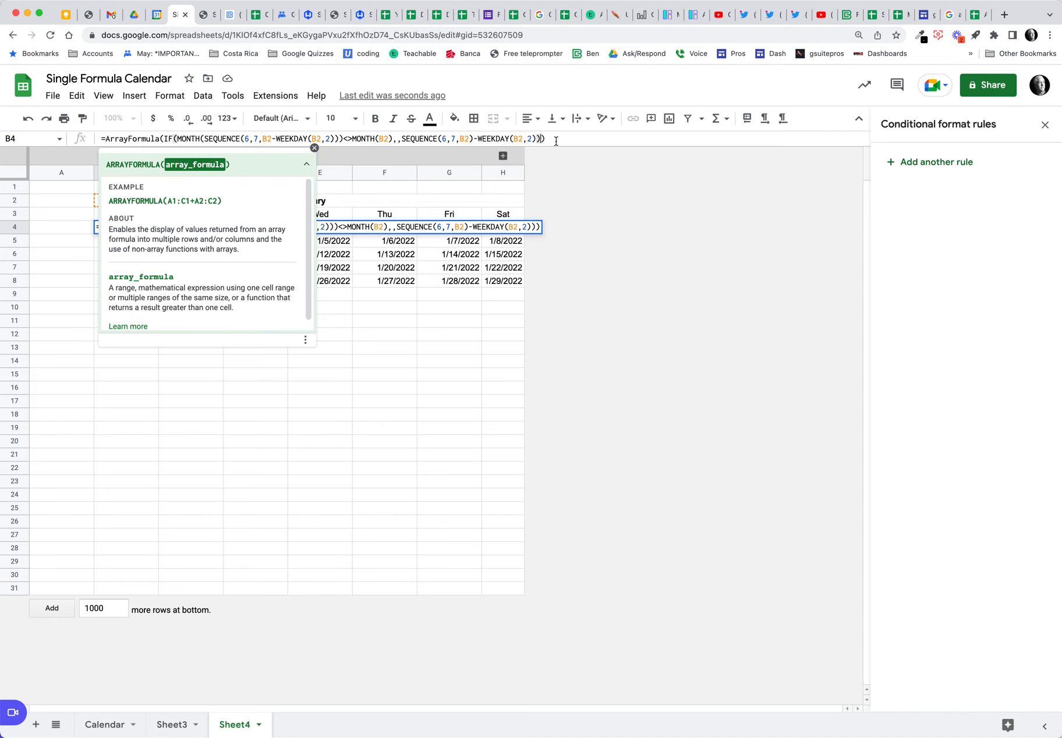
key("Return")
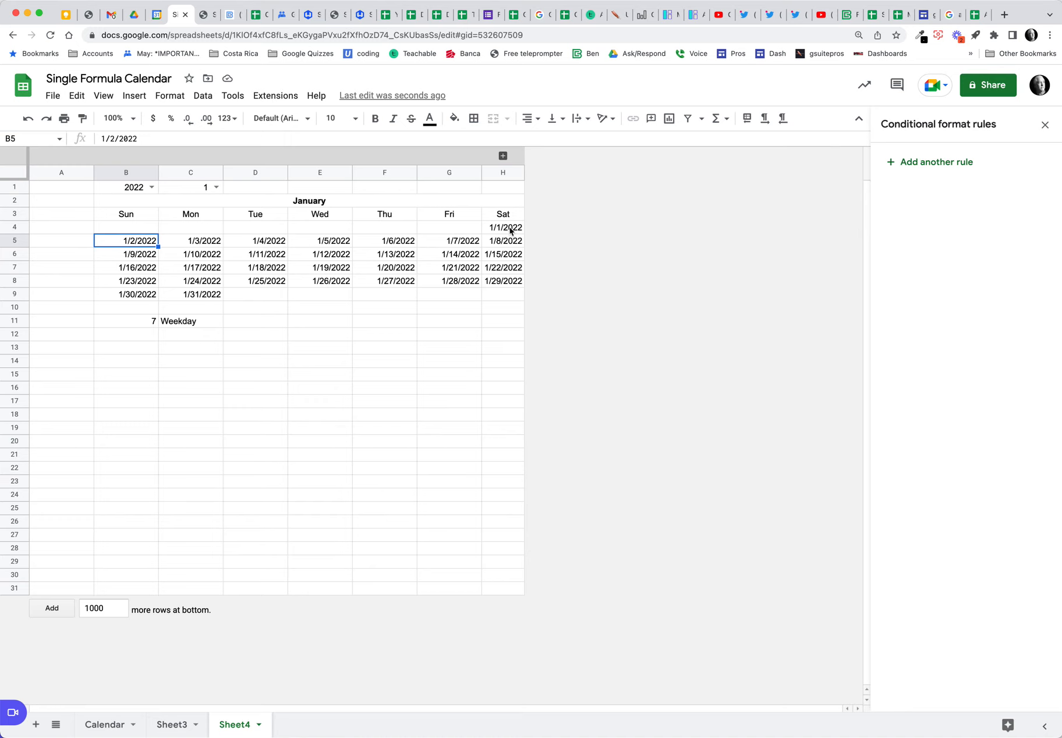
Step: Check the formula cell B4 and set the month in C1 to 2
left_click(137, 228)
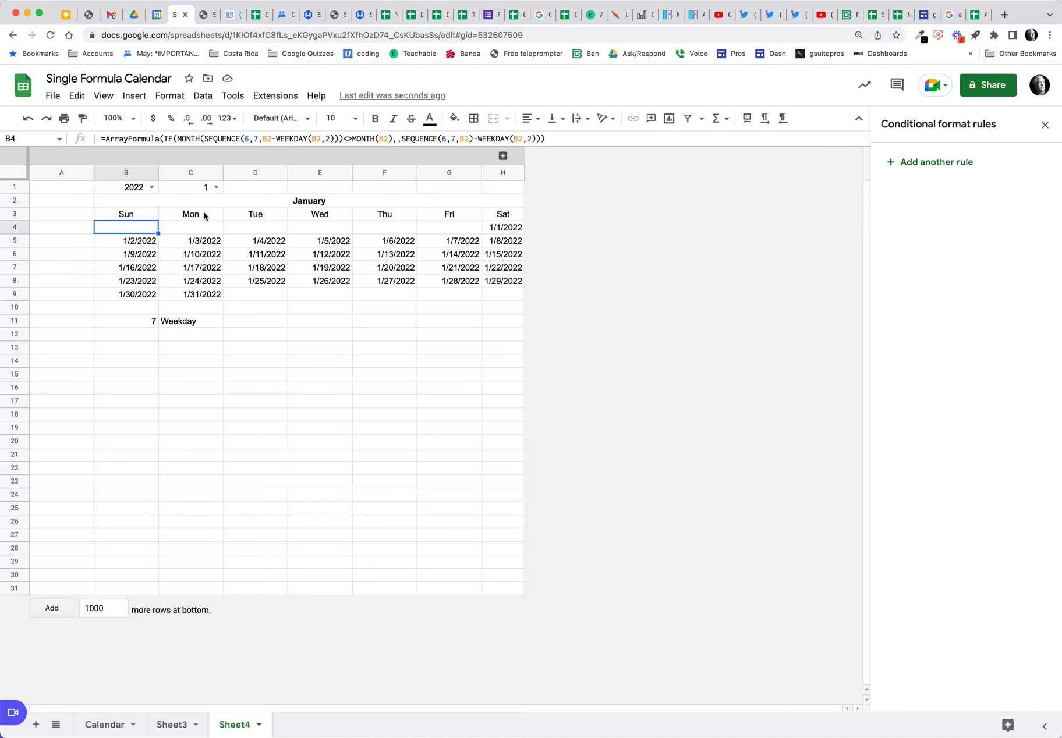
left_click(215, 187)
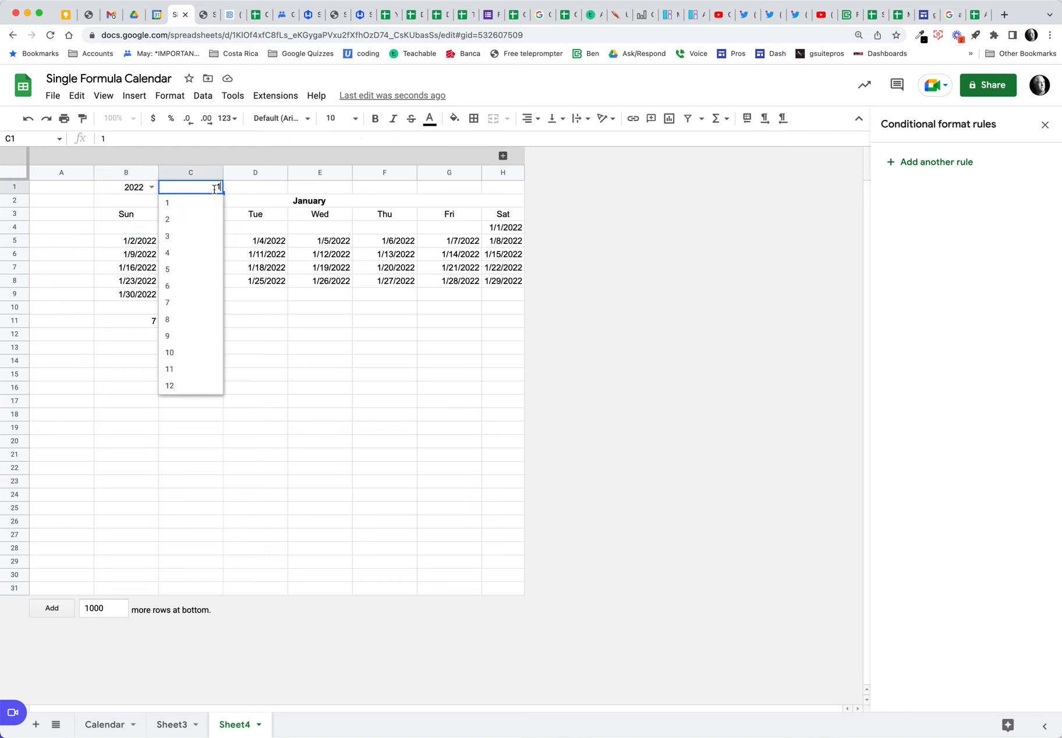
left_click(190, 221)
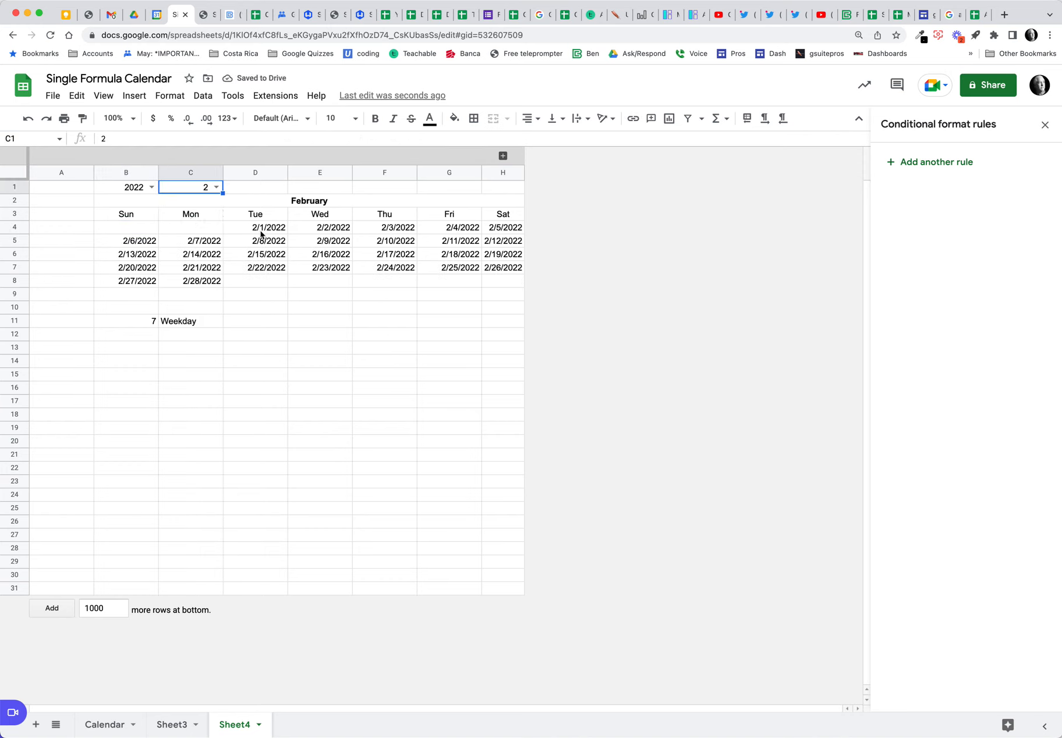
Step: Switch to Google Calendar and advance to February 2022 to check the weekday on which the month begins
left_click(157, 16)
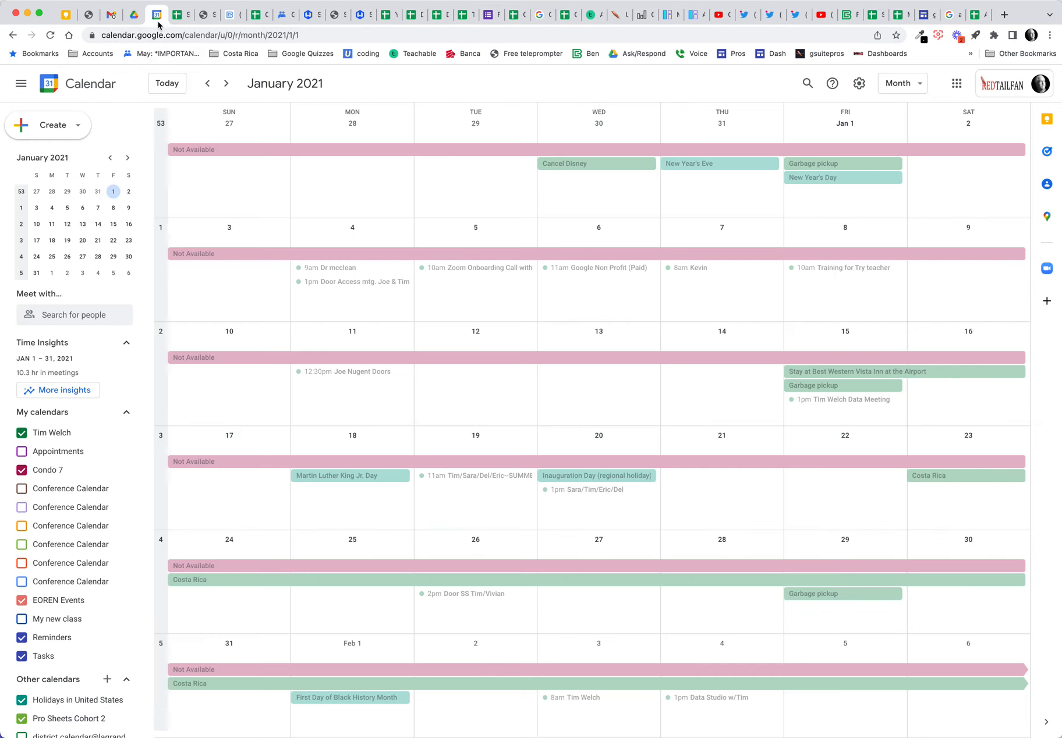
left_click(227, 85)
left_click(227, 84)
left_click(227, 84)
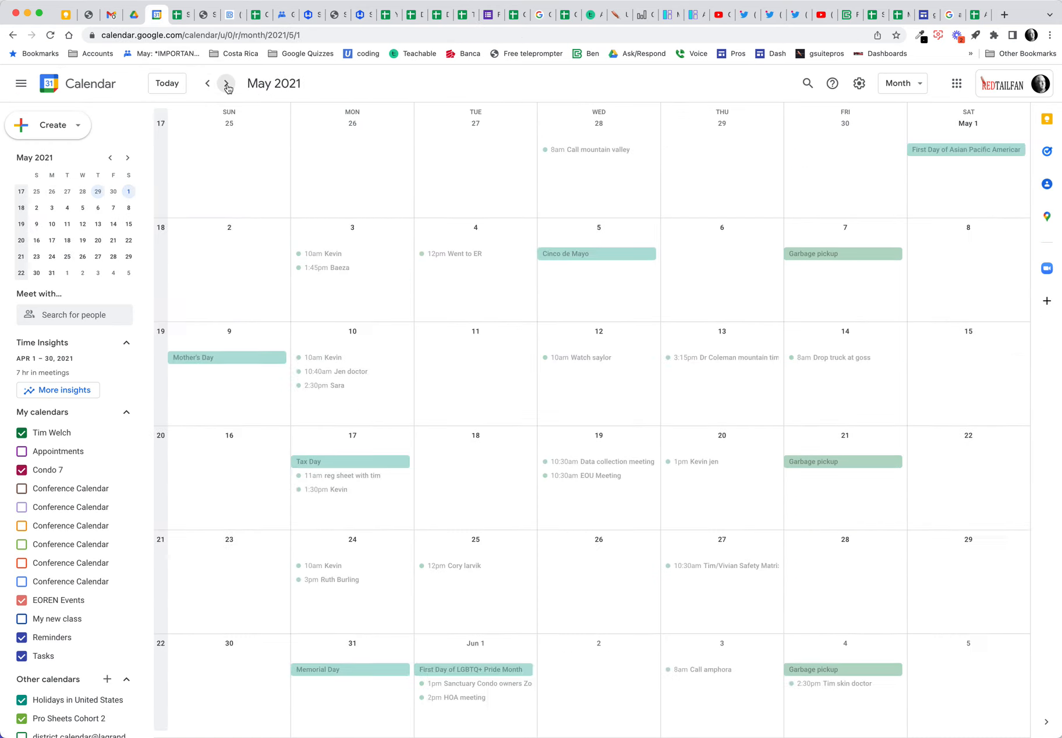
left_click(227, 84)
left_click(227, 84)
left_click(227, 84)
left_click(227, 84)
left_click(227, 85)
left_click(227, 84)
left_click(227, 84)
left_click(227, 85)
left_click(227, 84)
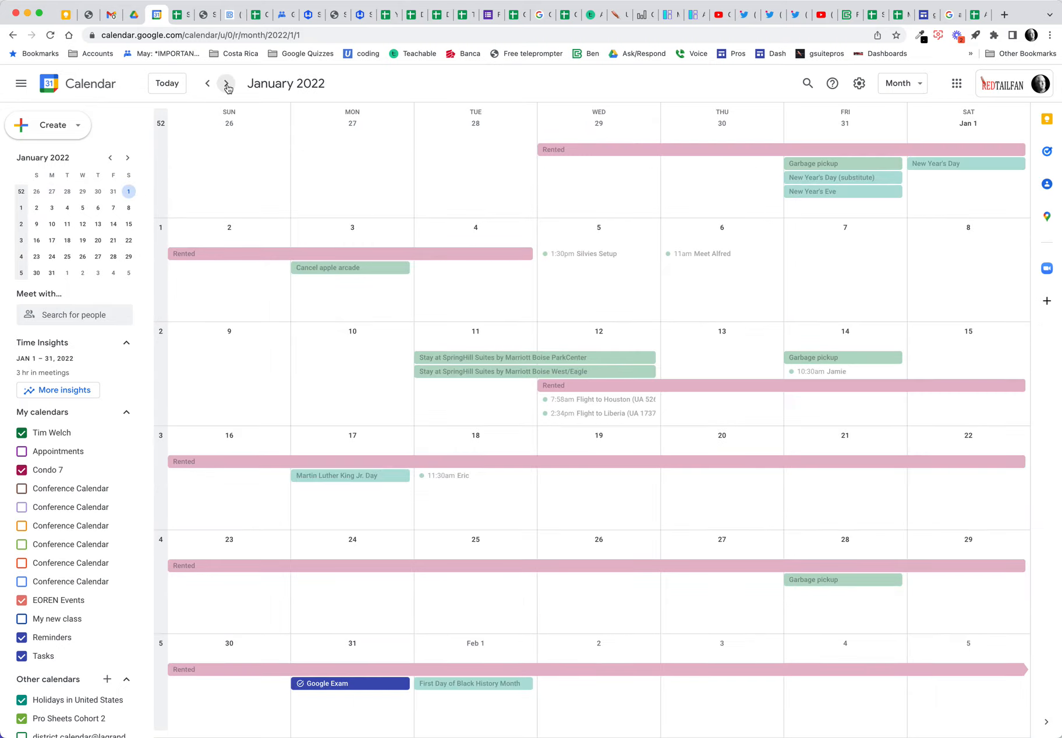
left_click(227, 84)
mouse_move(478, 131)
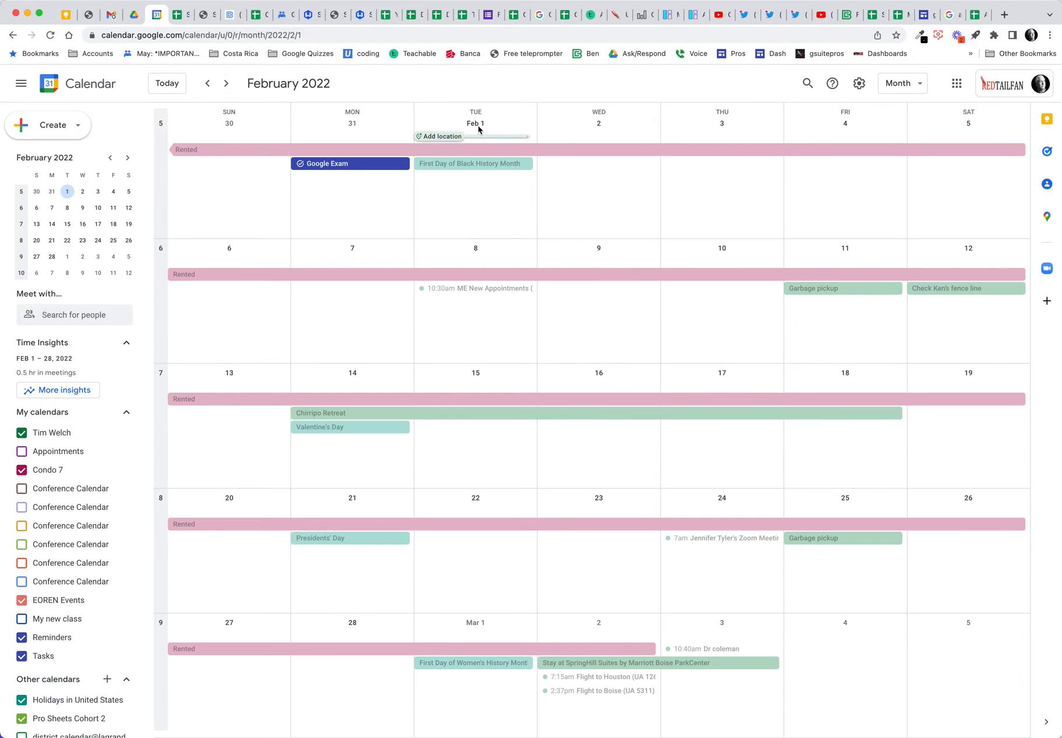
Step: Return to the Single Formula Calendar spreadsheet and apply a custom date format to B4:H8 that shows only the day number
left_click(178, 16)
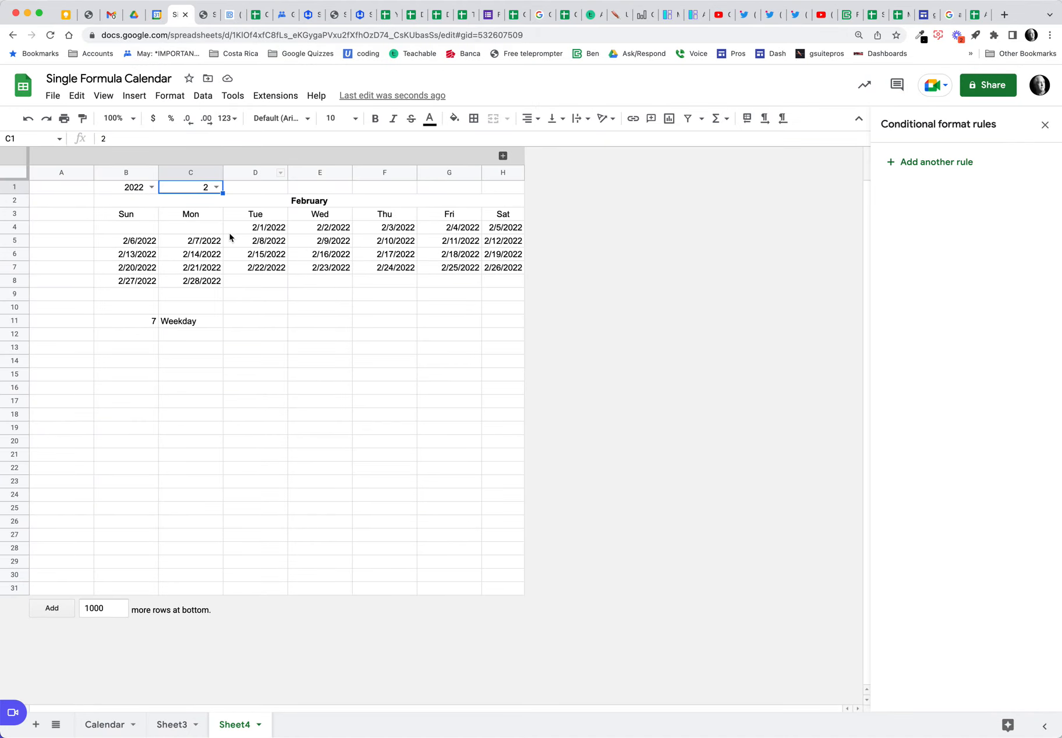
left_click_drag(135, 232, 497, 283)
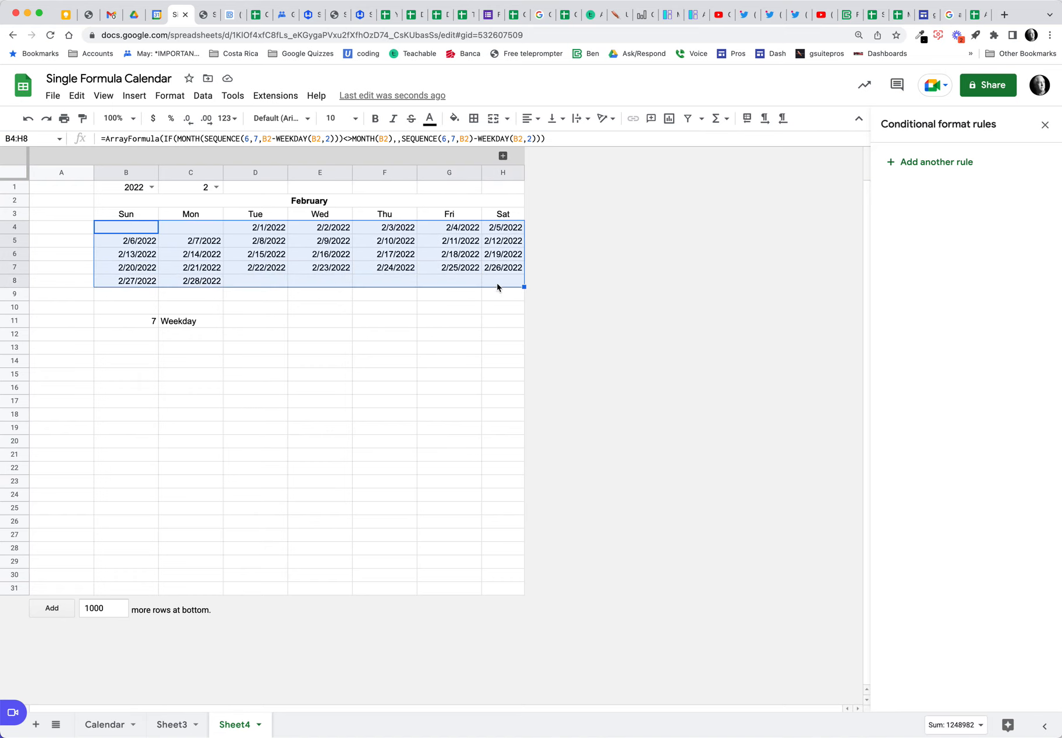
left_click(235, 124)
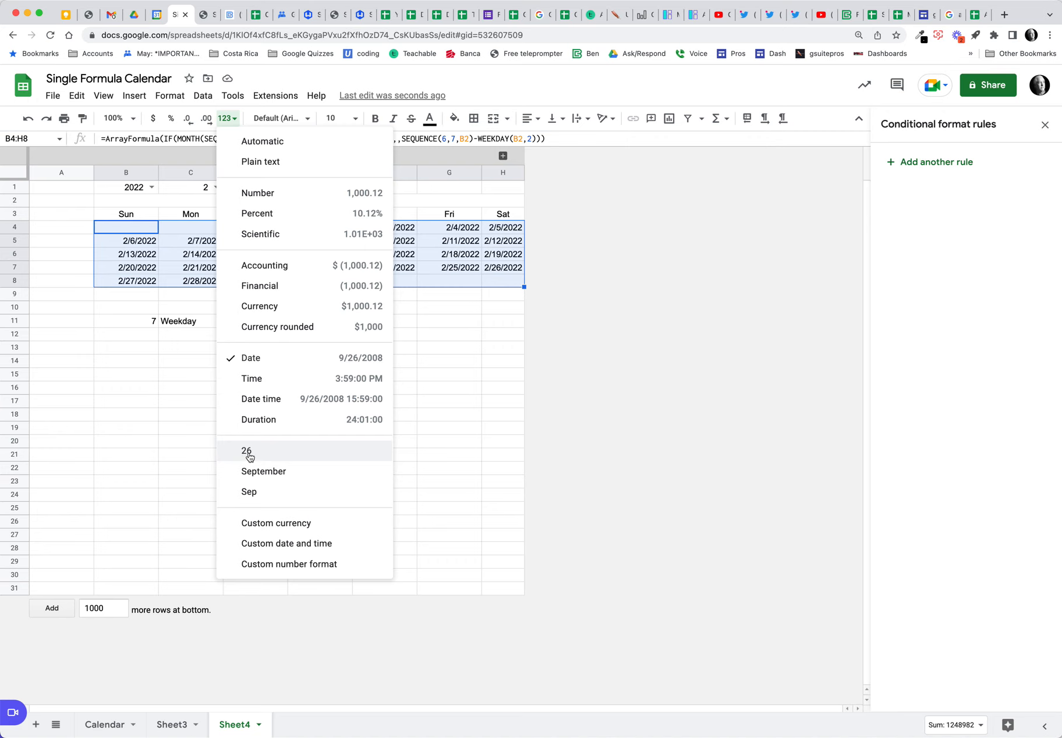
left_click(328, 545)
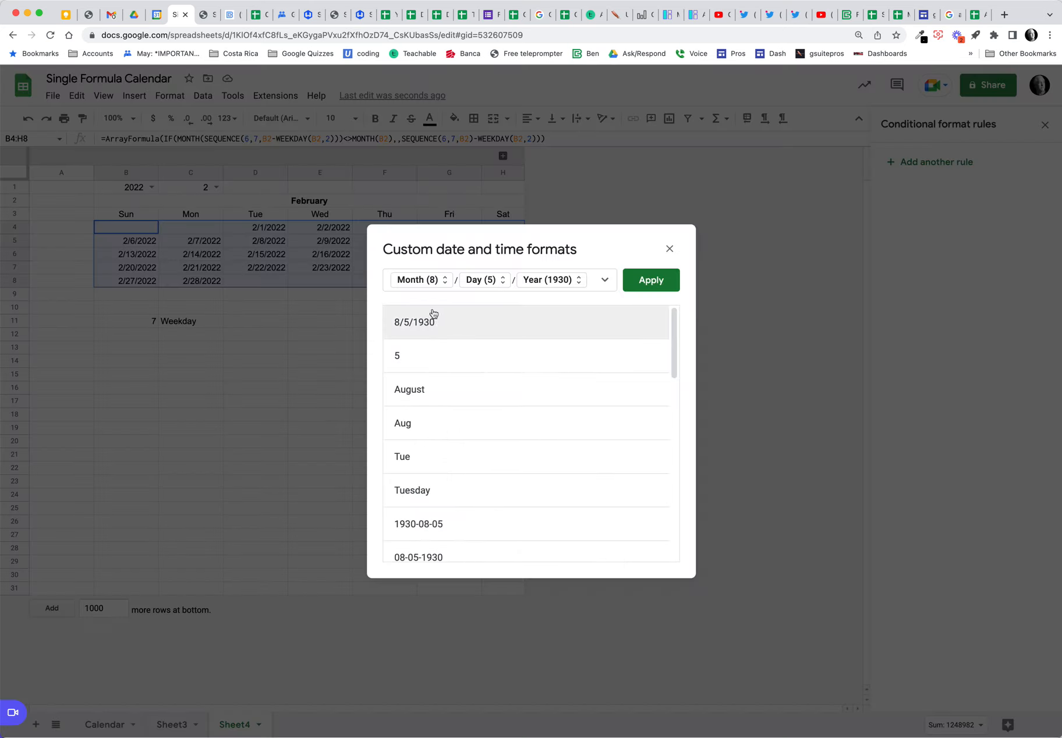
left_click(420, 360)
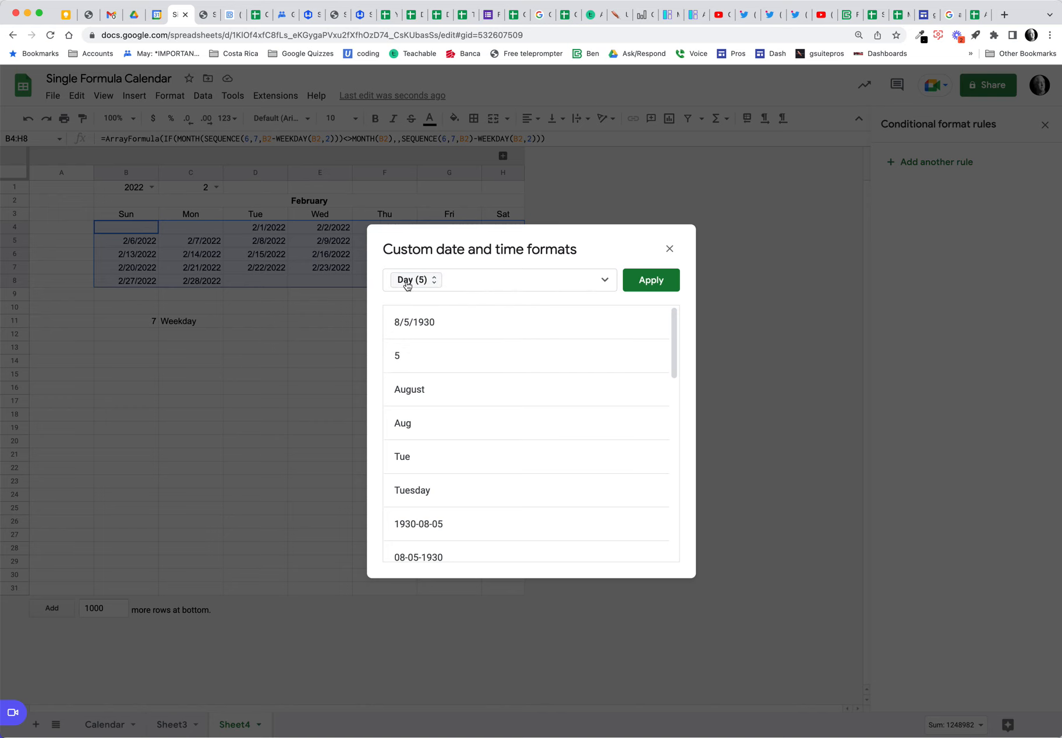
left_click(651, 282)
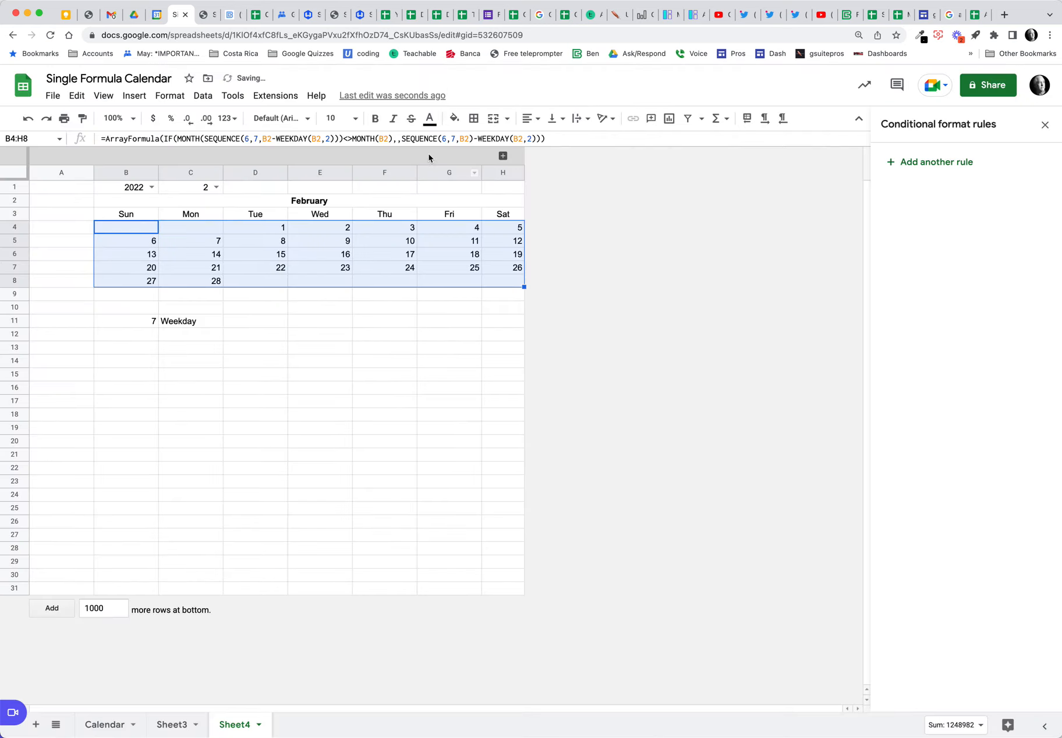
Step: Center the contents of the whole sheet horizontally and align them vertically to the middle
key("super+a")
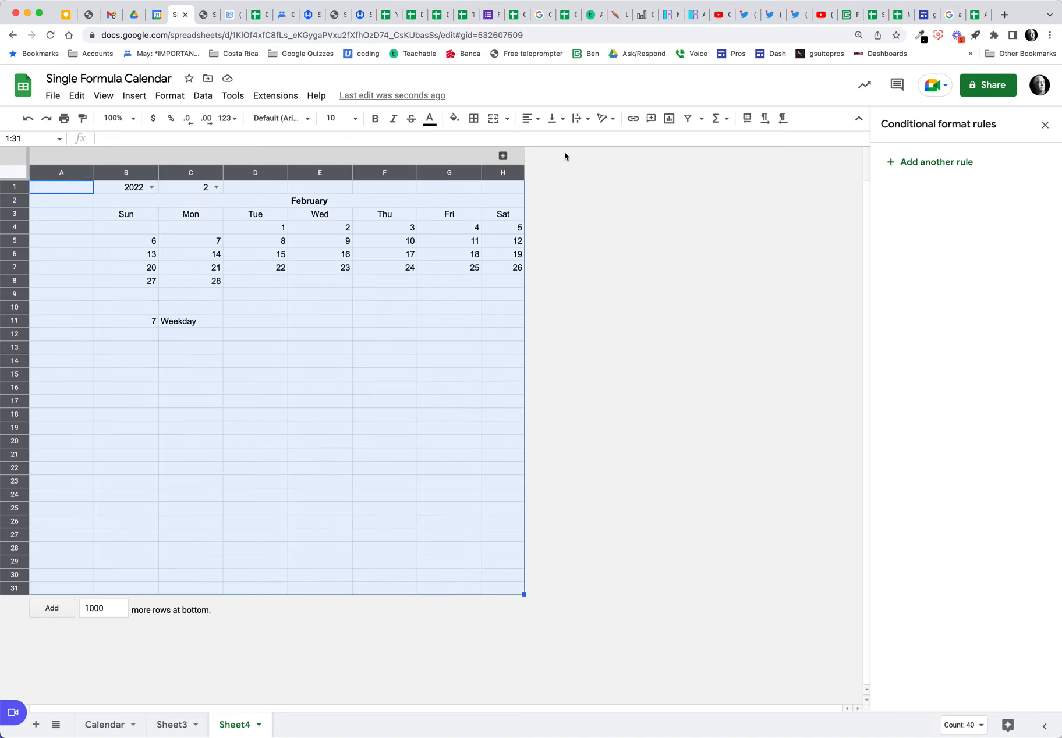
left_click(537, 127)
left_click(533, 143)
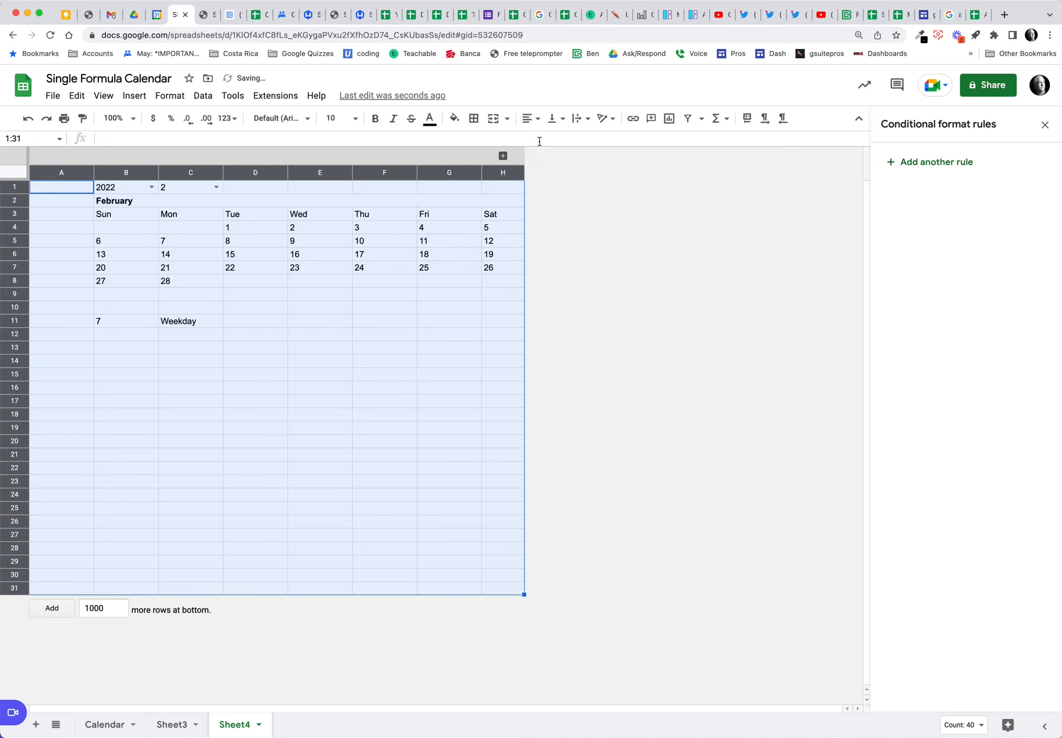
left_click(534, 124)
left_click(543, 142)
left_click(556, 120)
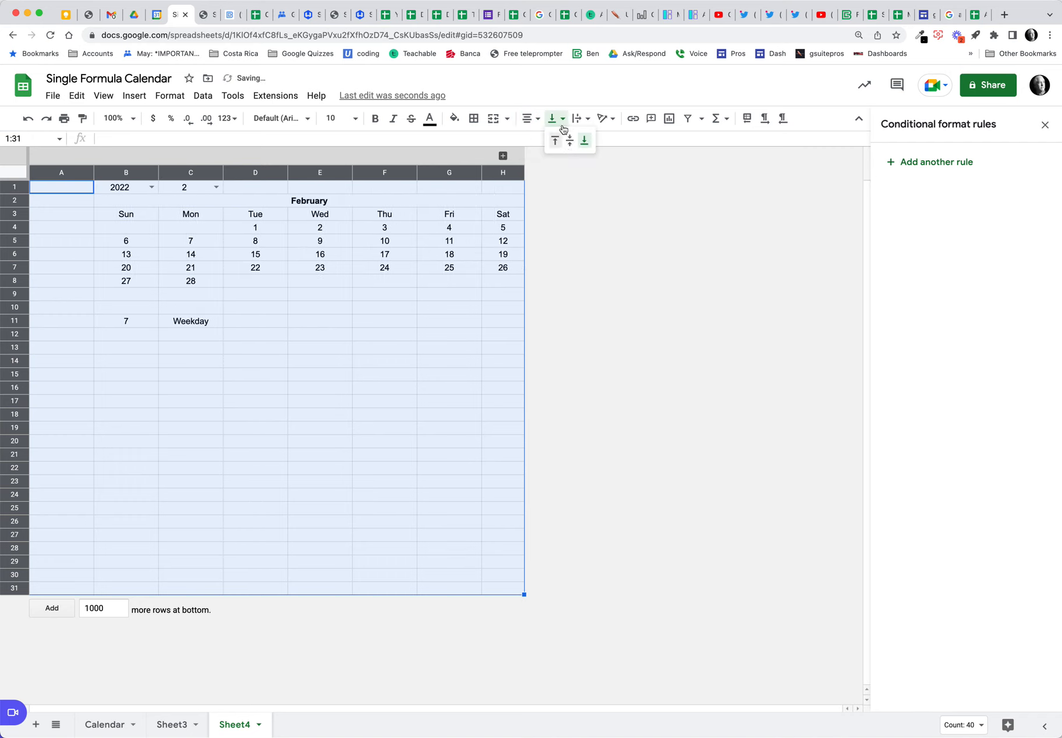
left_click(569, 143)
Step: Narrow columns B through H to one equal width that fits the day numbers
left_click(329, 268)
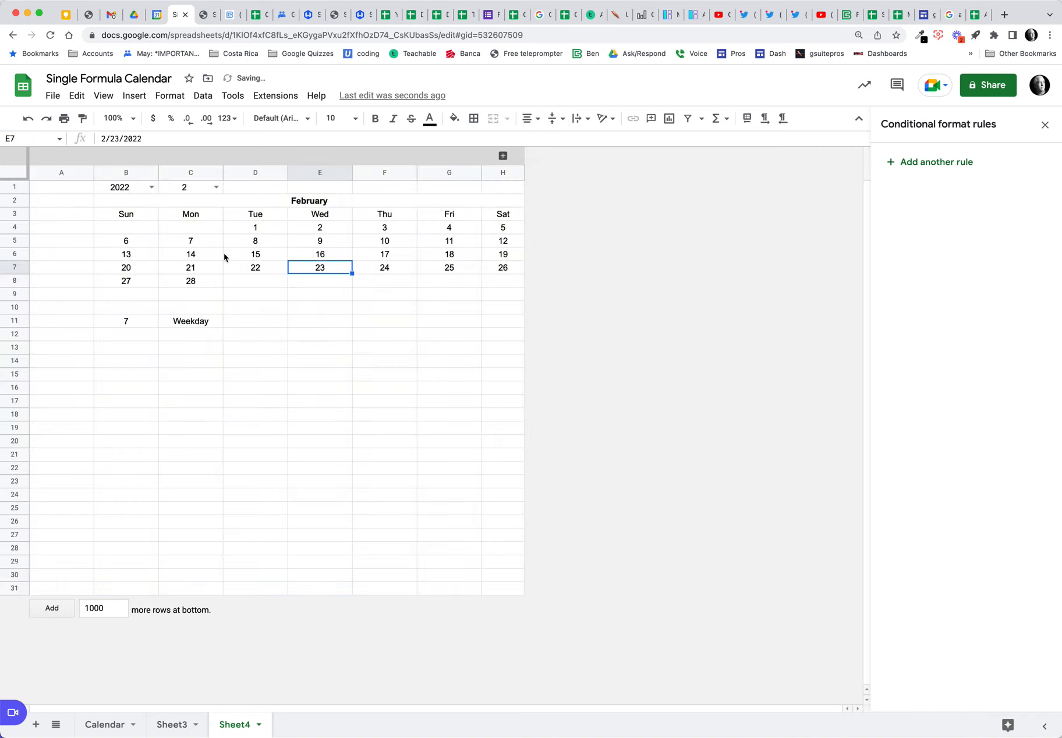
left_click_drag(129, 176, 401, 174)
left_click(249, 279)
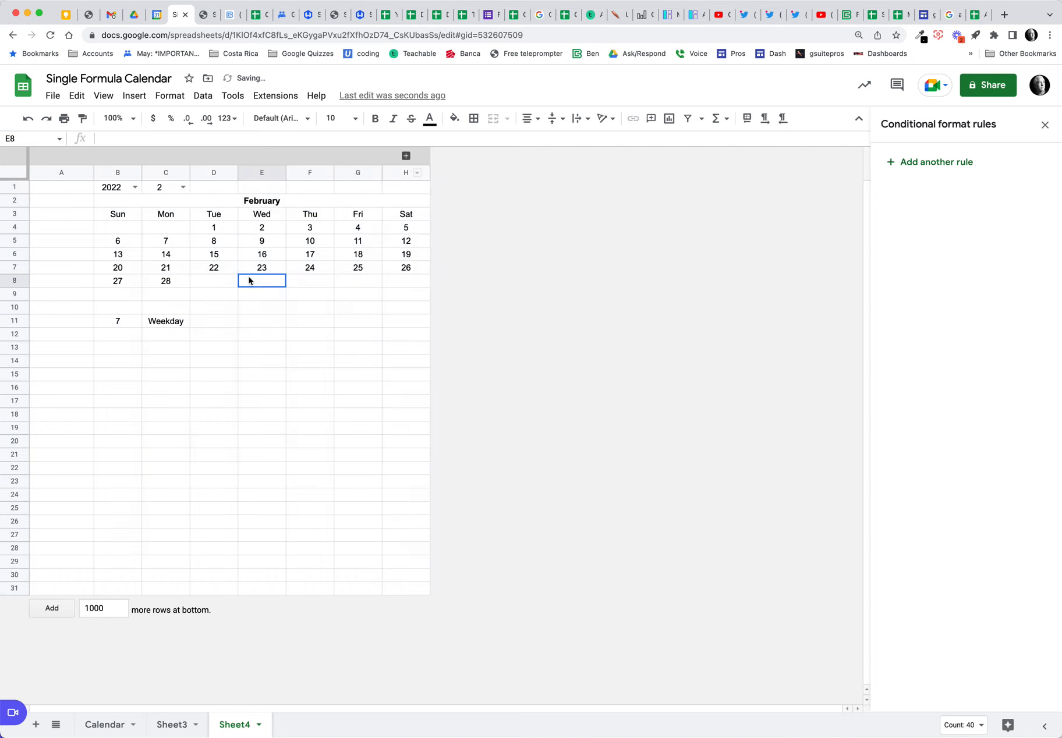
Step: Test the year selection in B1 with 2018 and then set it to 2023
left_click(133, 187)
left_click(123, 203)
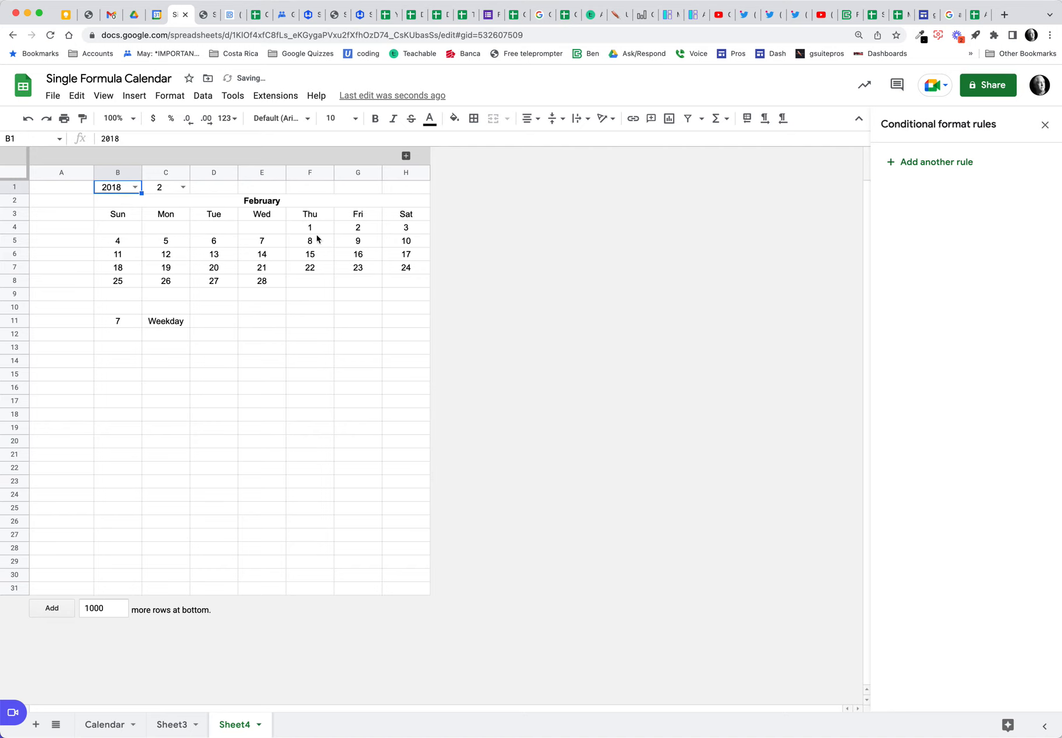
left_click(135, 187)
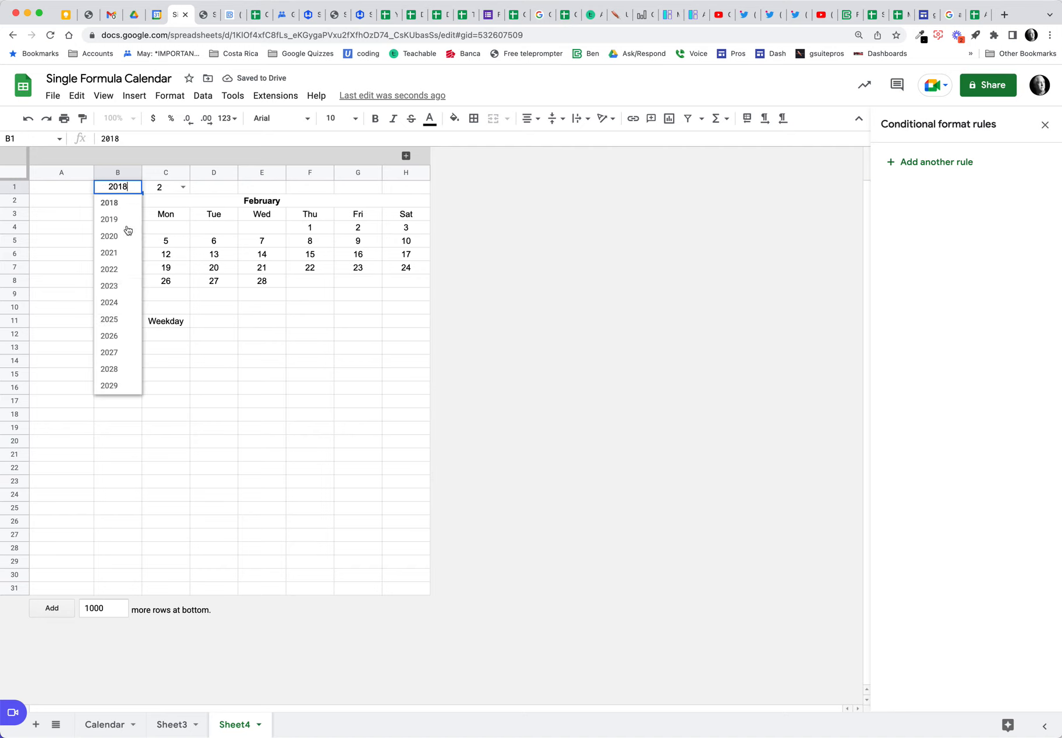
left_click(125, 285)
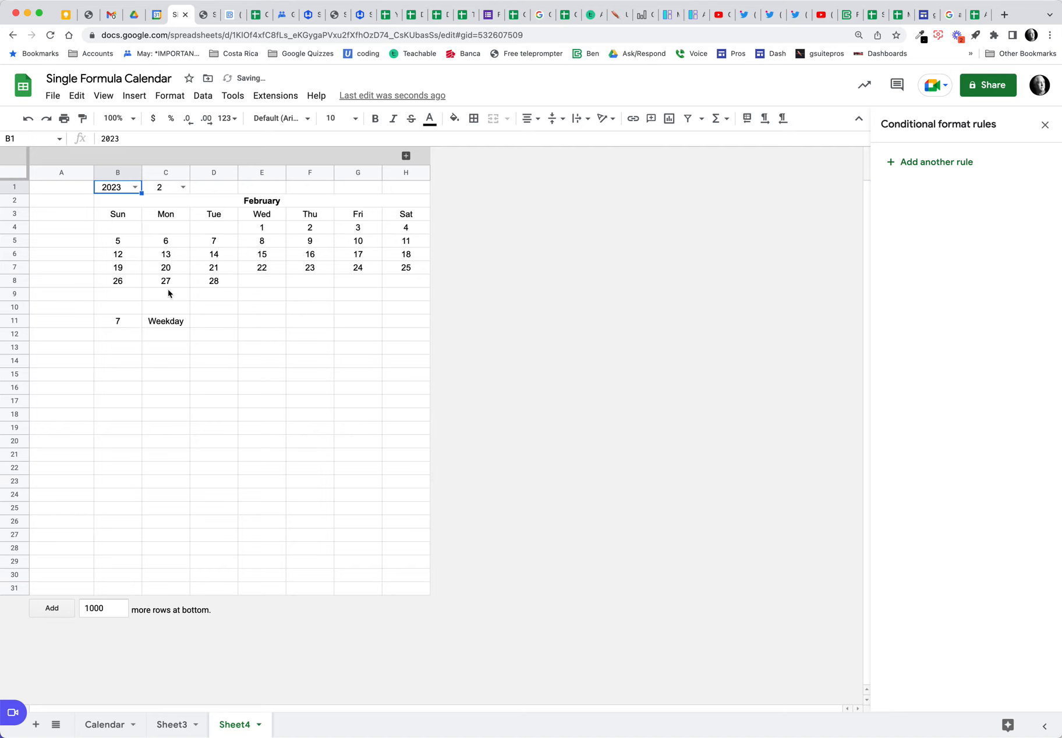
Step: Set the month in C1 to 1 and select the date in B8
left_click(183, 186)
left_click(174, 203)
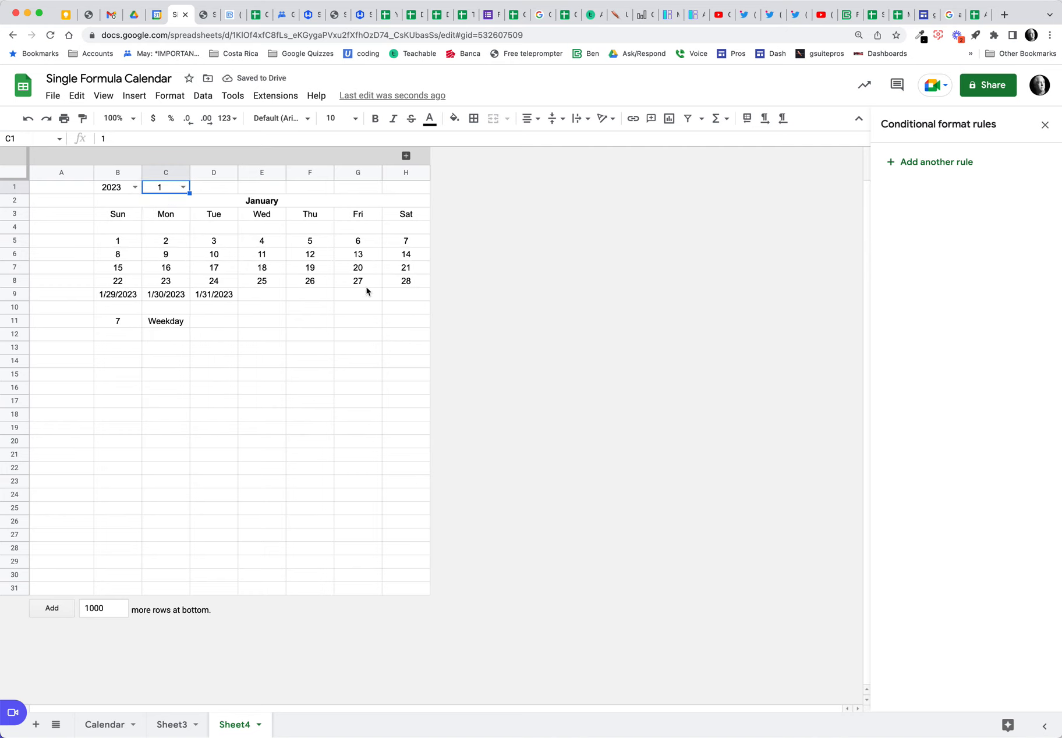
left_click(119, 286)
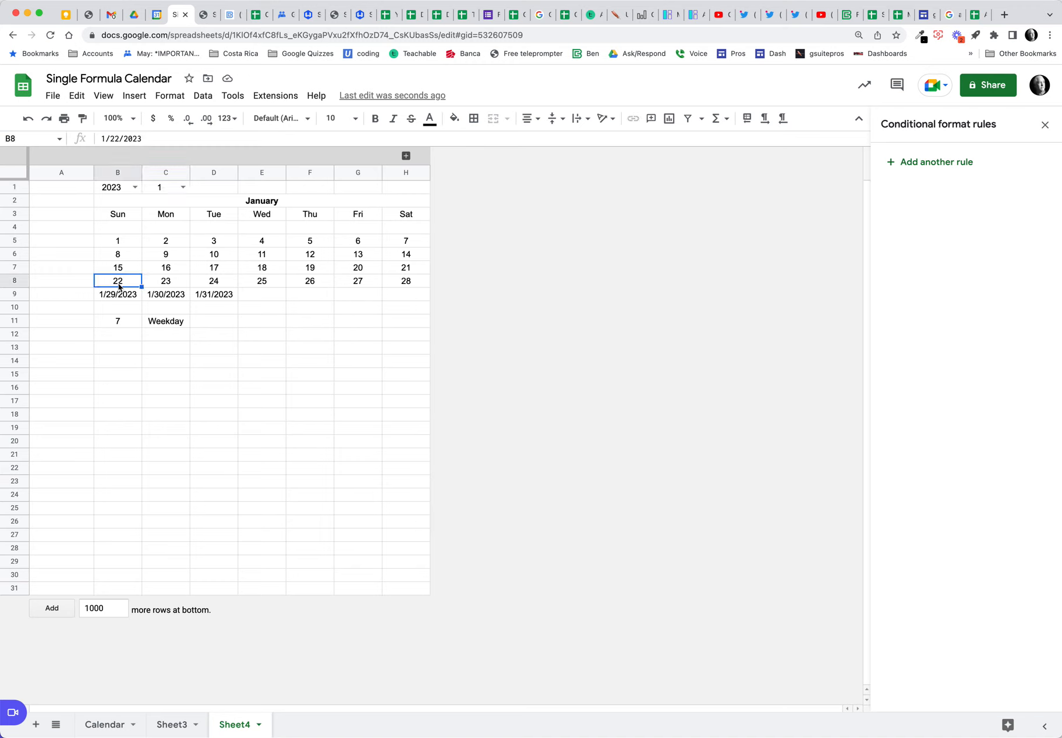
Step: Copy the day-number format of B8 onto B9:H9 and set the year in B1 to 2022
left_click(82, 119)
left_click_drag(126, 294, 419, 301)
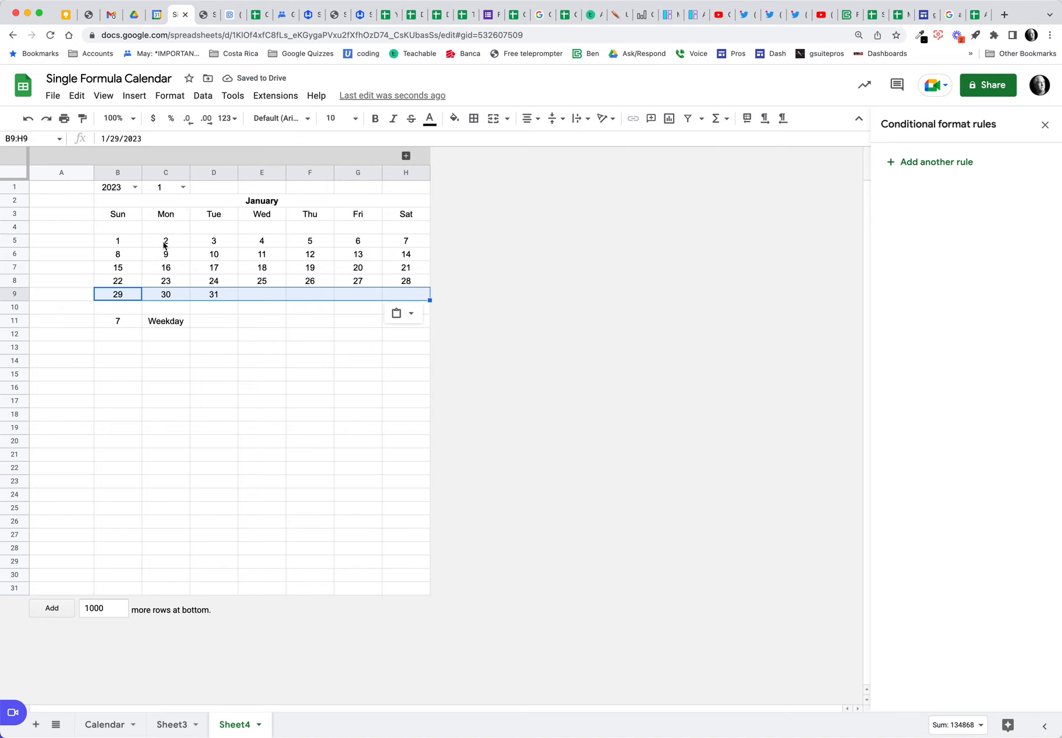
left_click(131, 189)
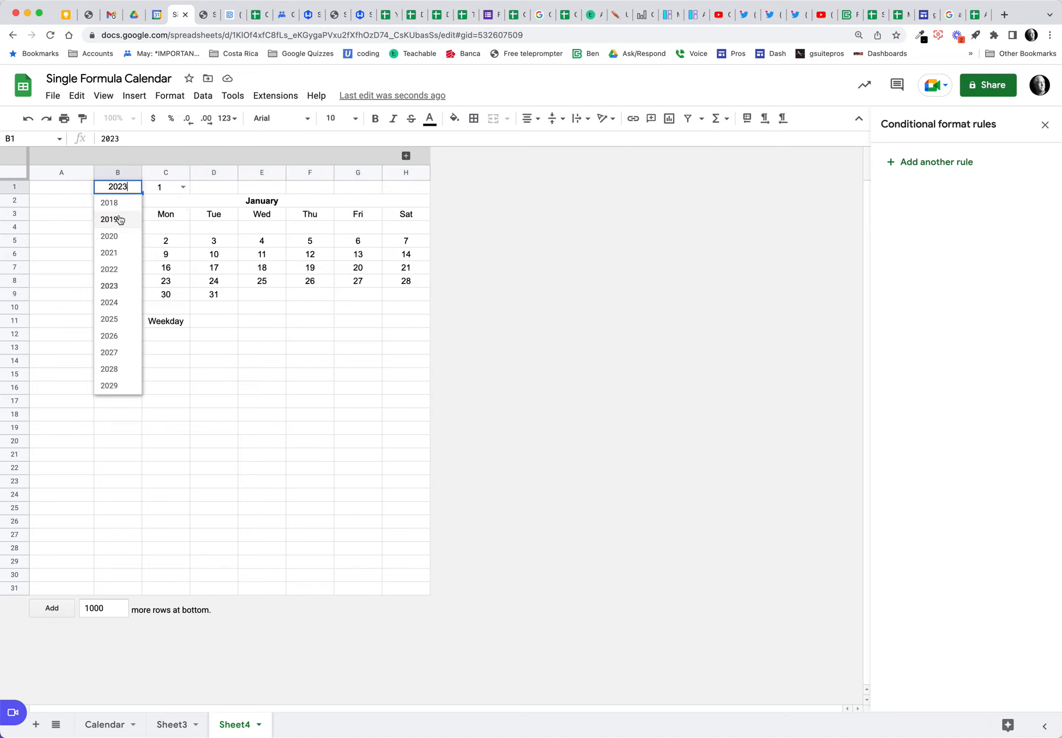
left_click(124, 269)
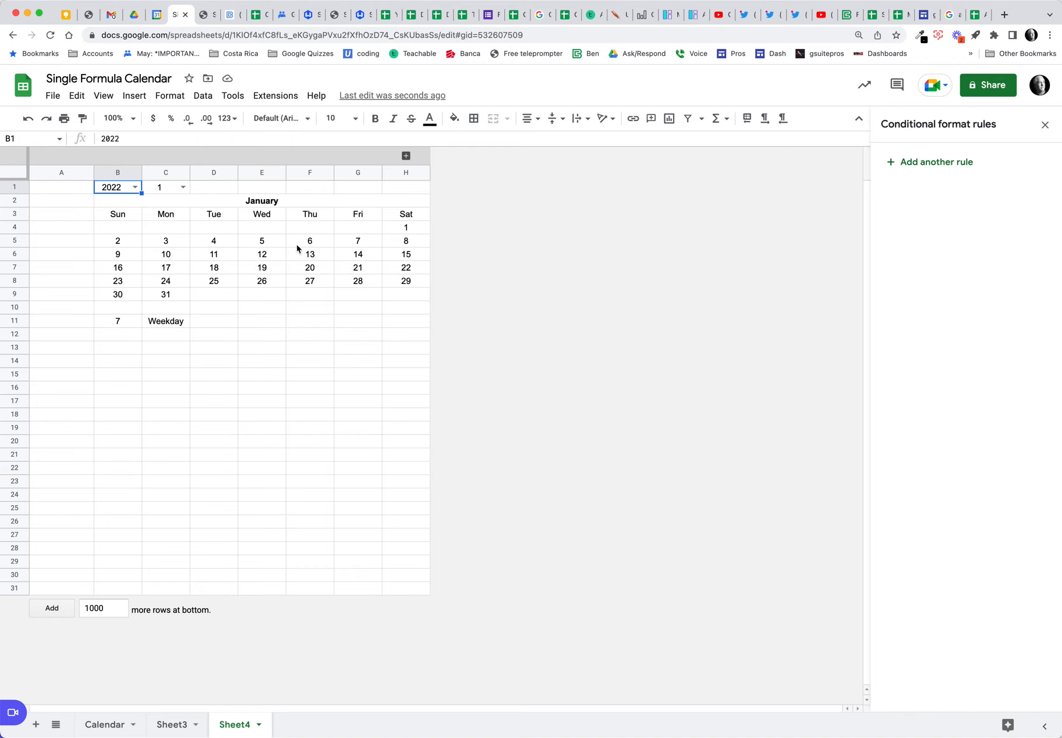
Step: Add a conditional format rule to B4:H9 with the custom formula =B4=today() and set the month in C1 to 7
left_click_drag(119, 227, 404, 299)
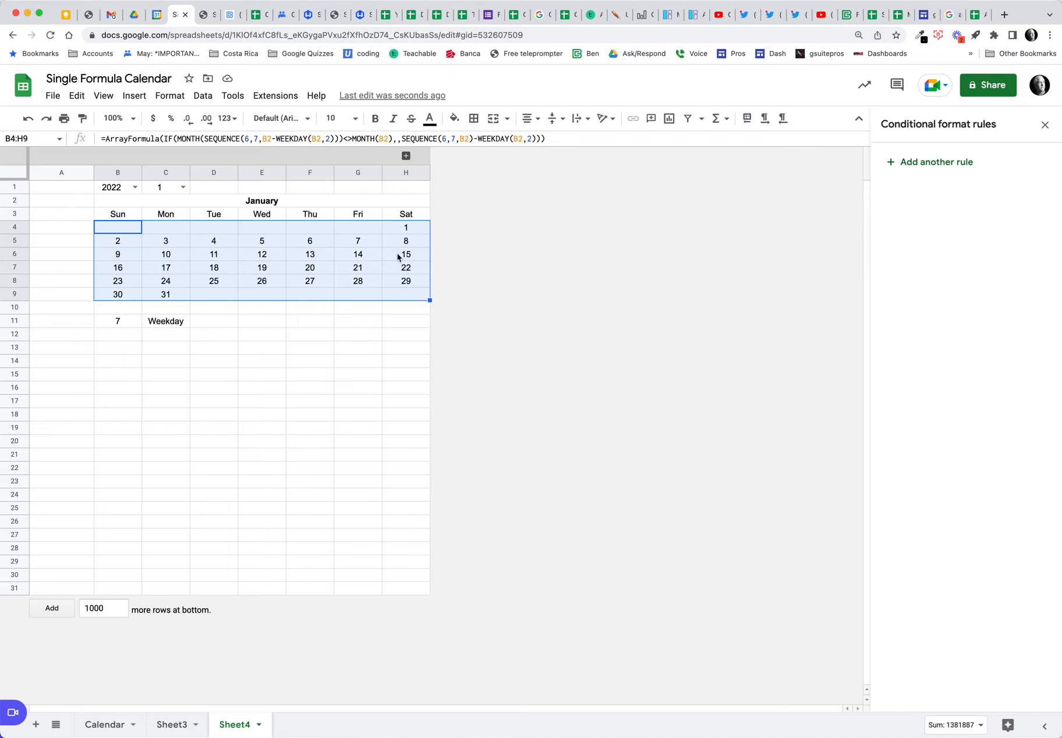
left_click(951, 166)
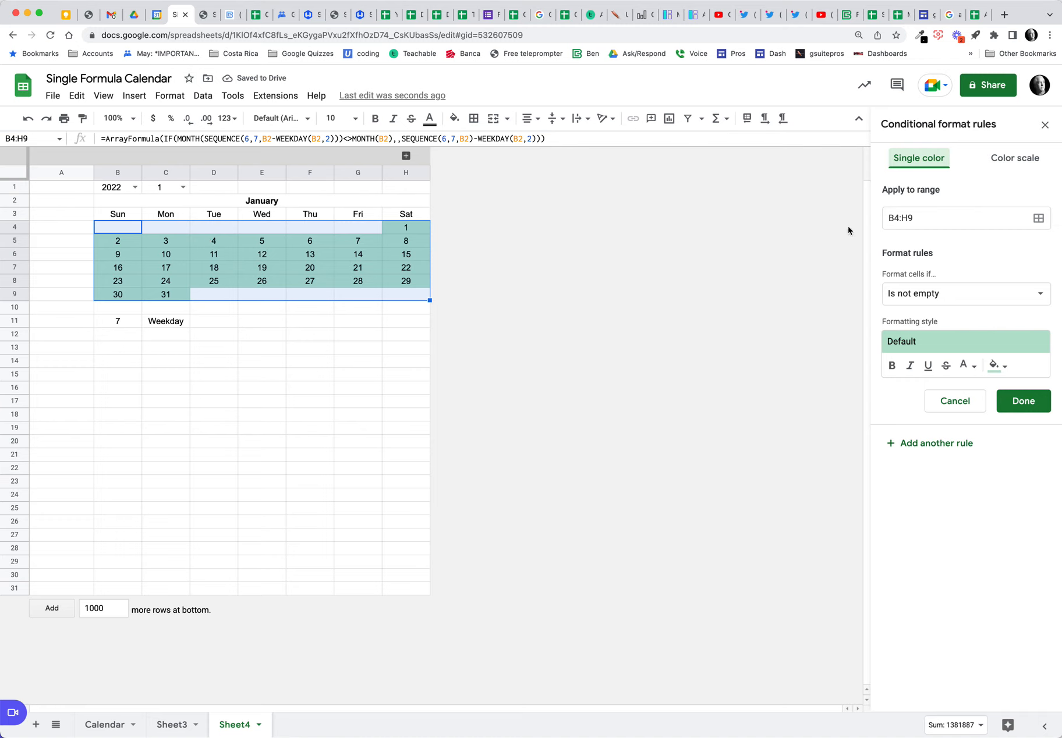
left_click(1037, 294)
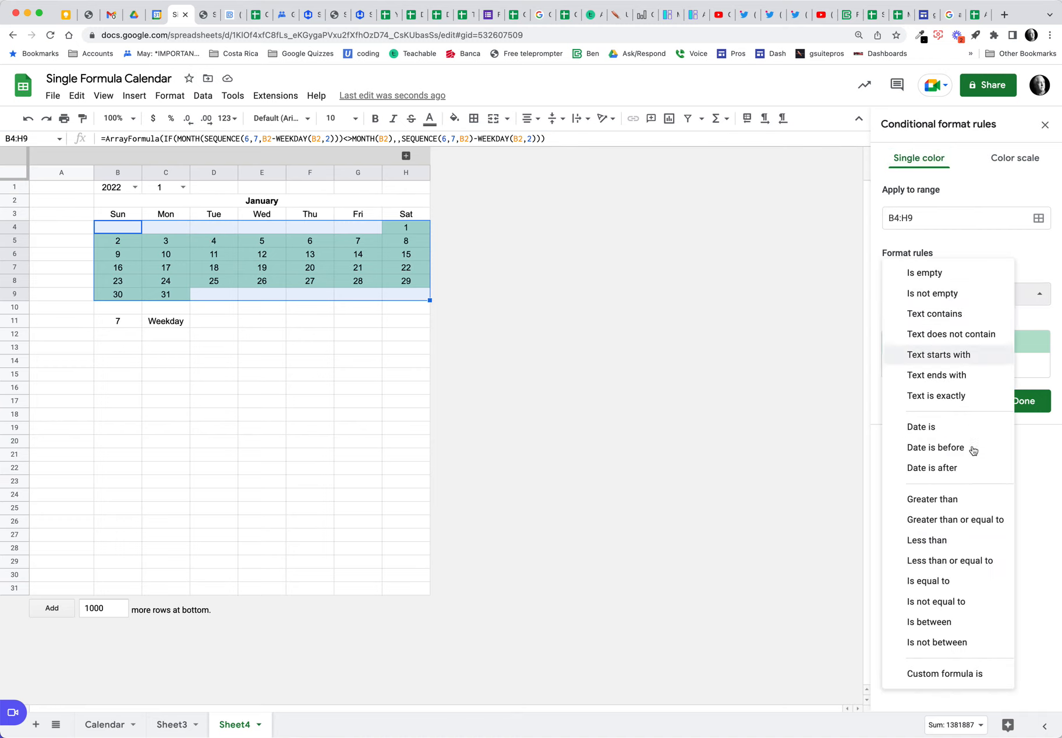
left_click(940, 673)
left_click(916, 322)
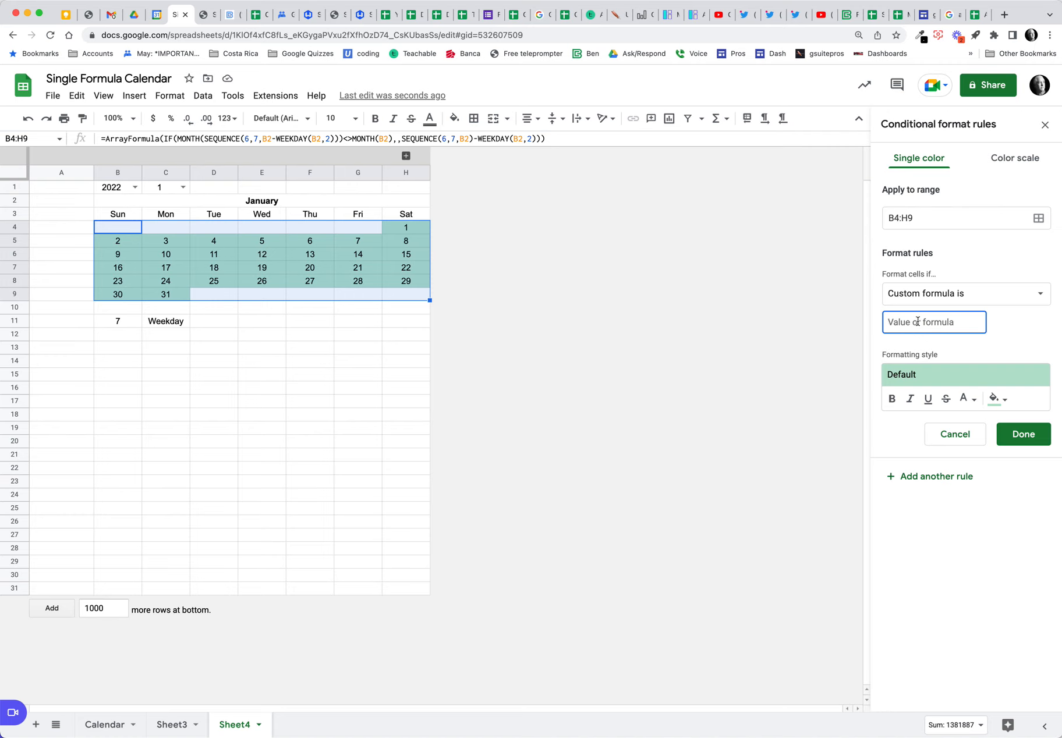
type("=B4=today()")
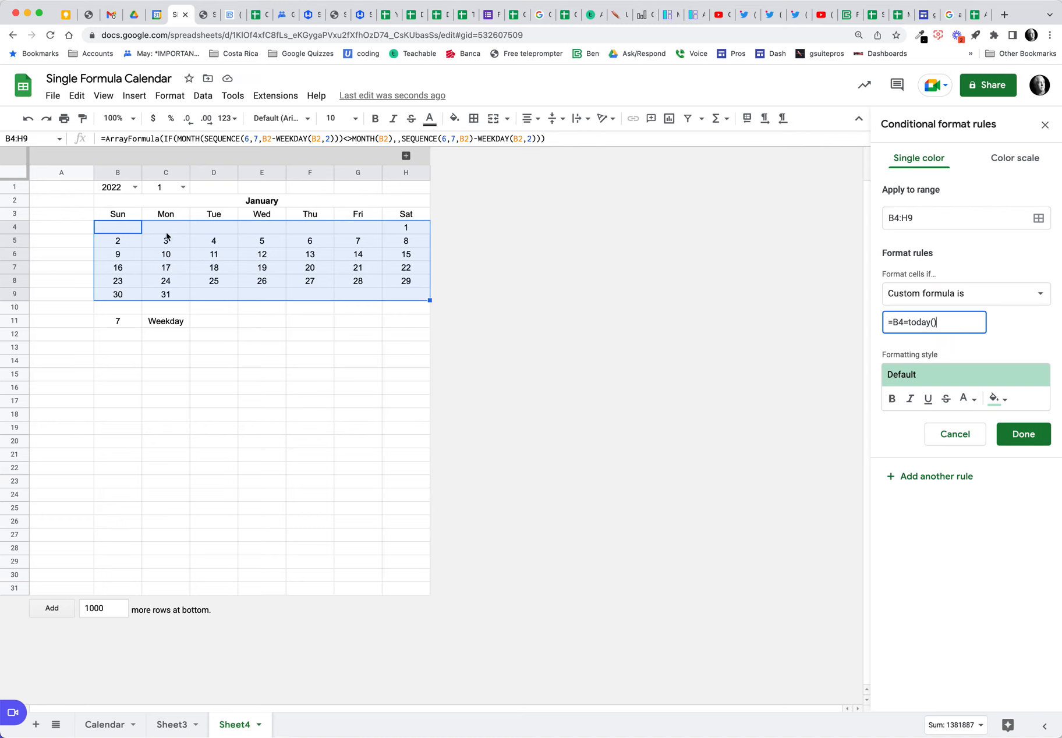
left_click(183, 186)
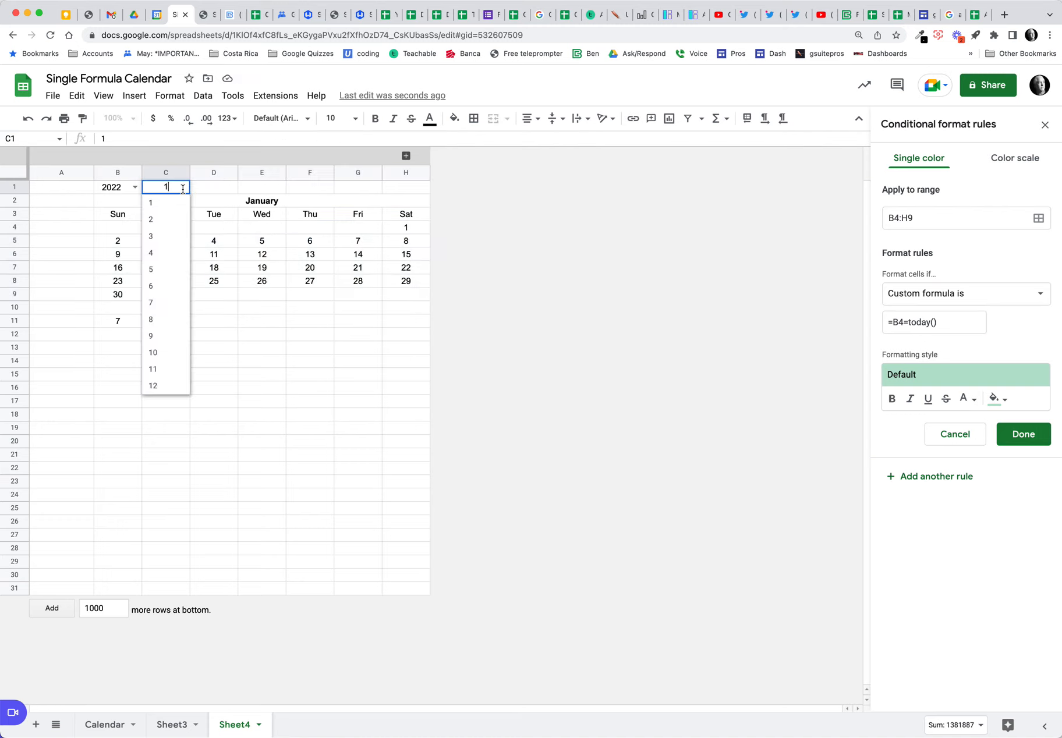
left_click(166, 302)
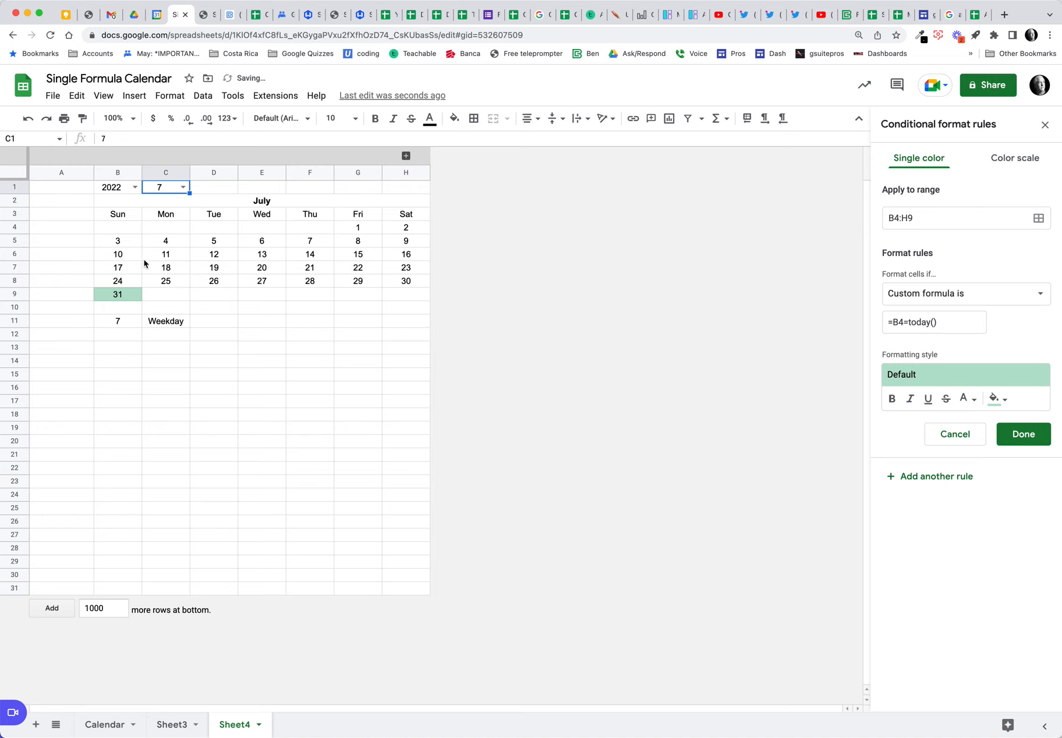
Step: Give the today rule a red fill with bold white text, save it and close the conditional format rules
left_click(997, 398)
left_click(911, 438)
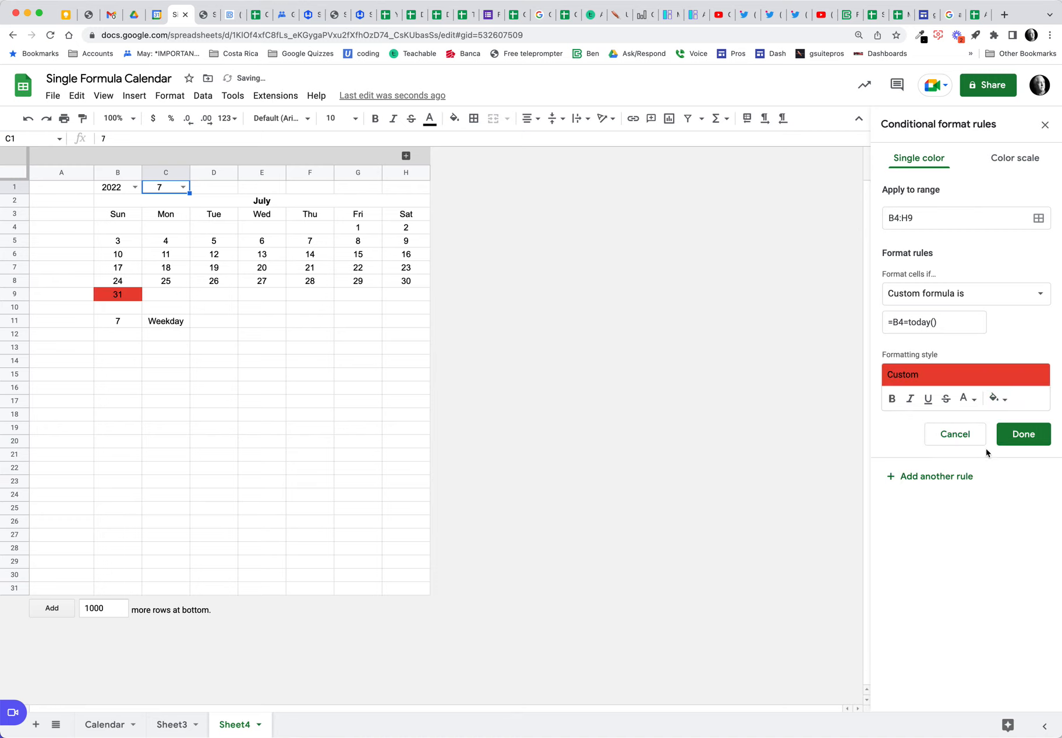
left_click(968, 399)
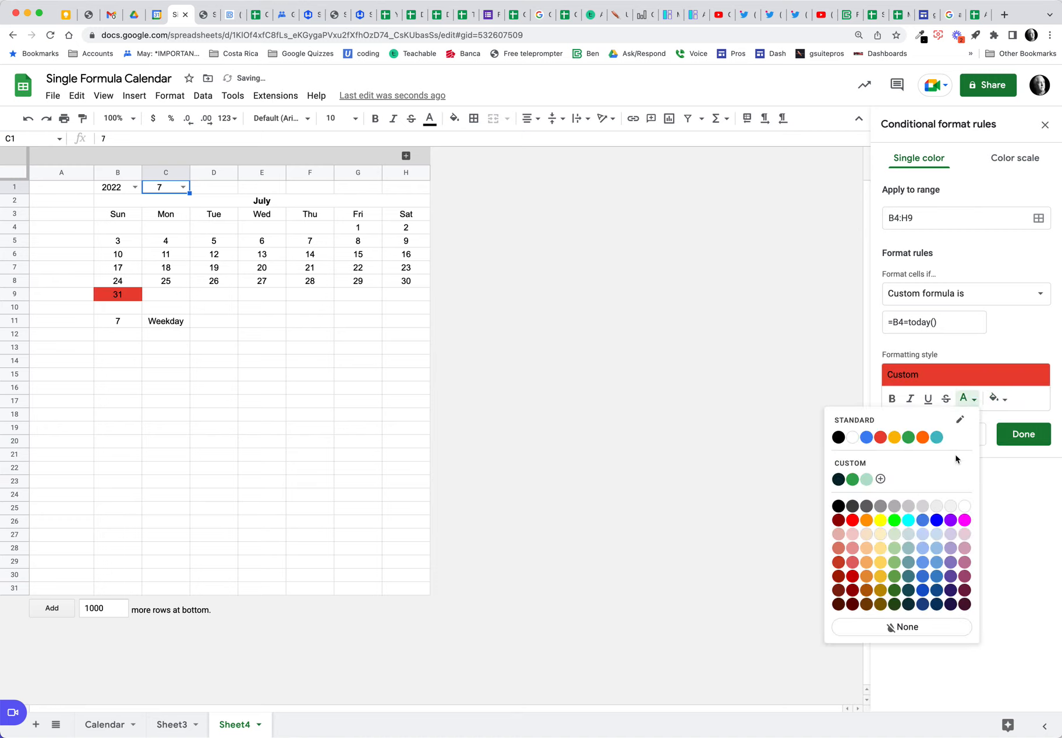
left_click(964, 506)
left_click(891, 399)
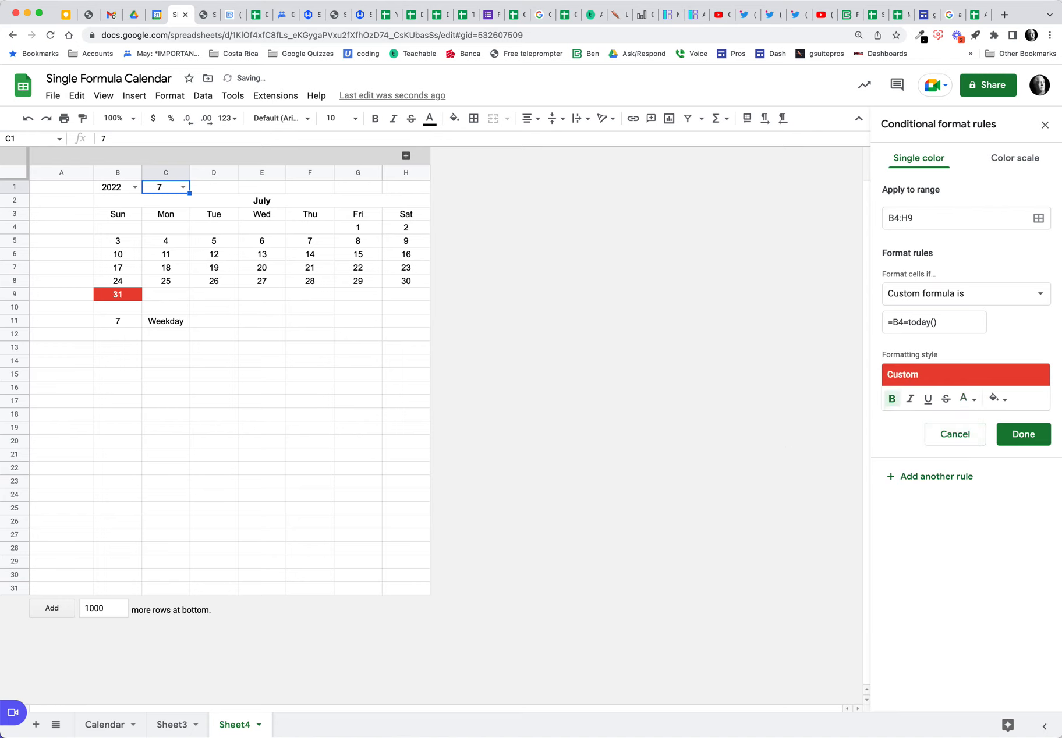
left_click(1016, 435)
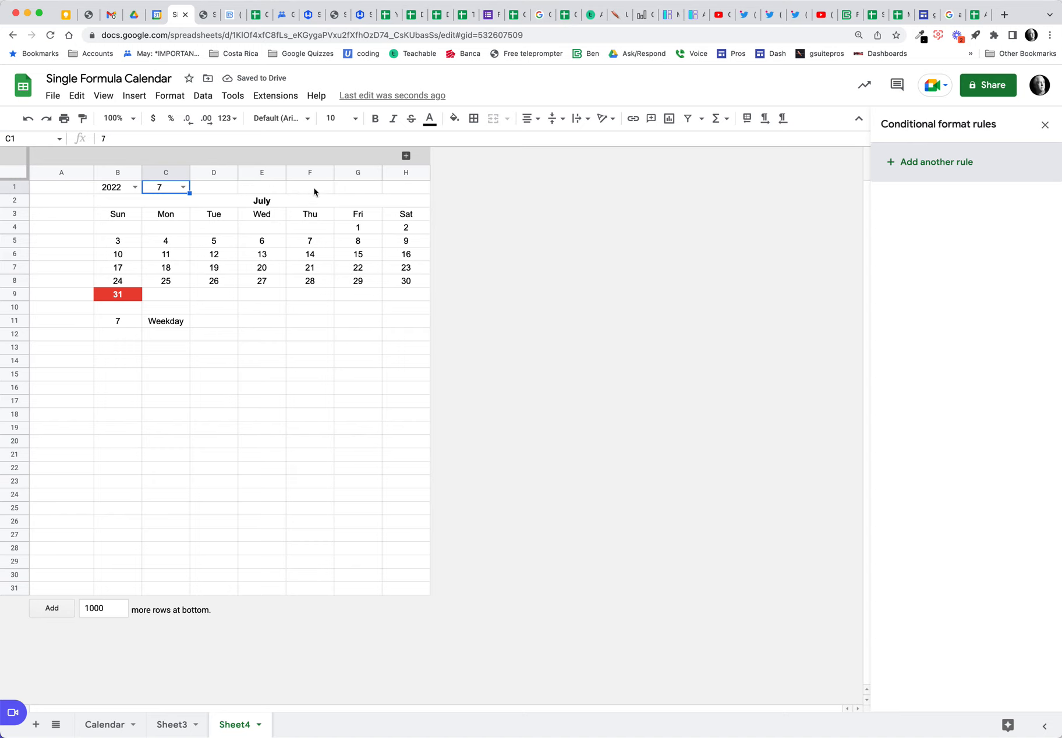
left_click(124, 226)
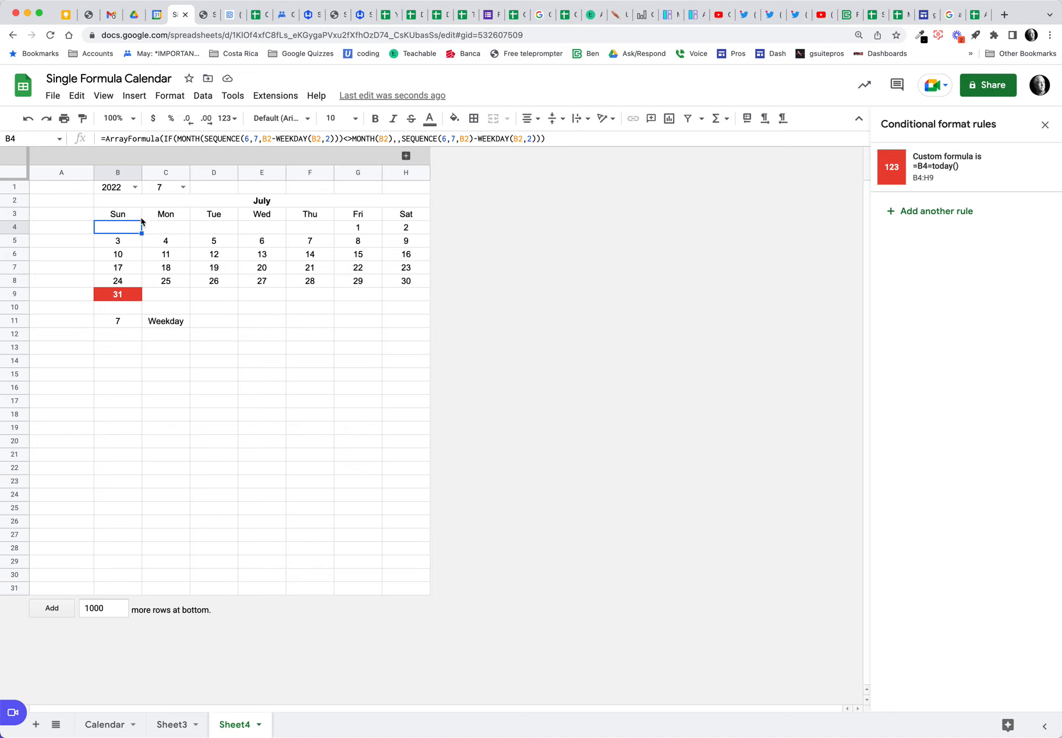
left_click(1045, 125)
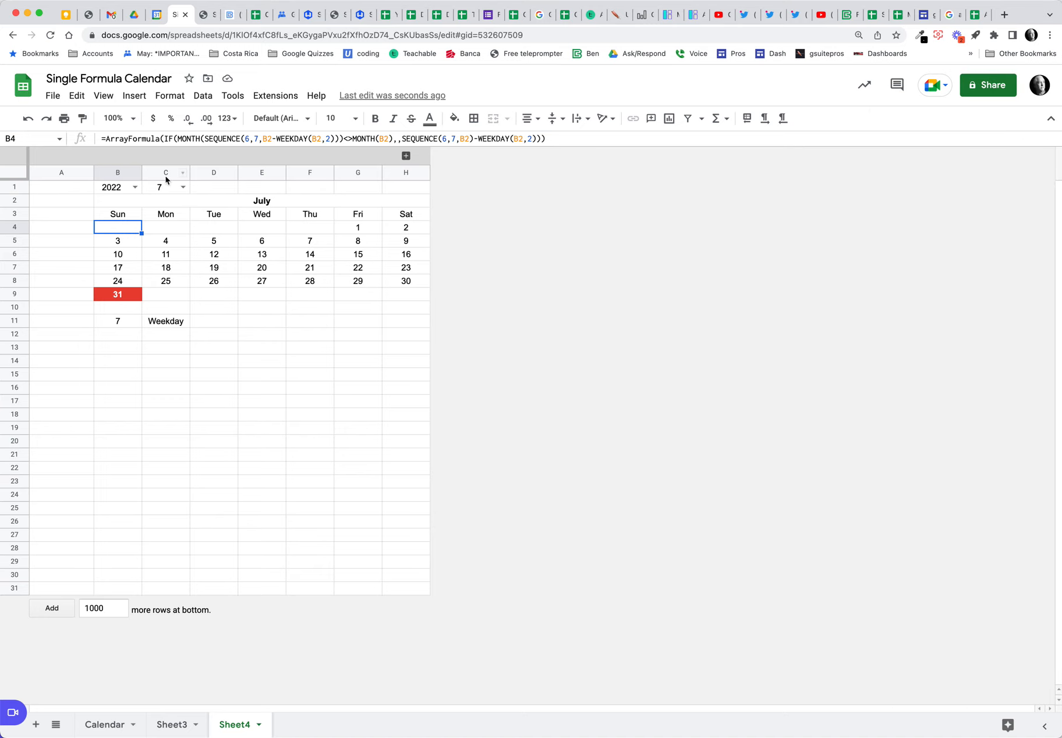
Step: Begin an array literal in B4 with an opening brace and the headers "Sun","Mon" ahead of ArrayFormula
left_click(139, 214)
left_click(159, 214)
left_click(131, 216)
left_click(126, 229)
left_click(106, 138)
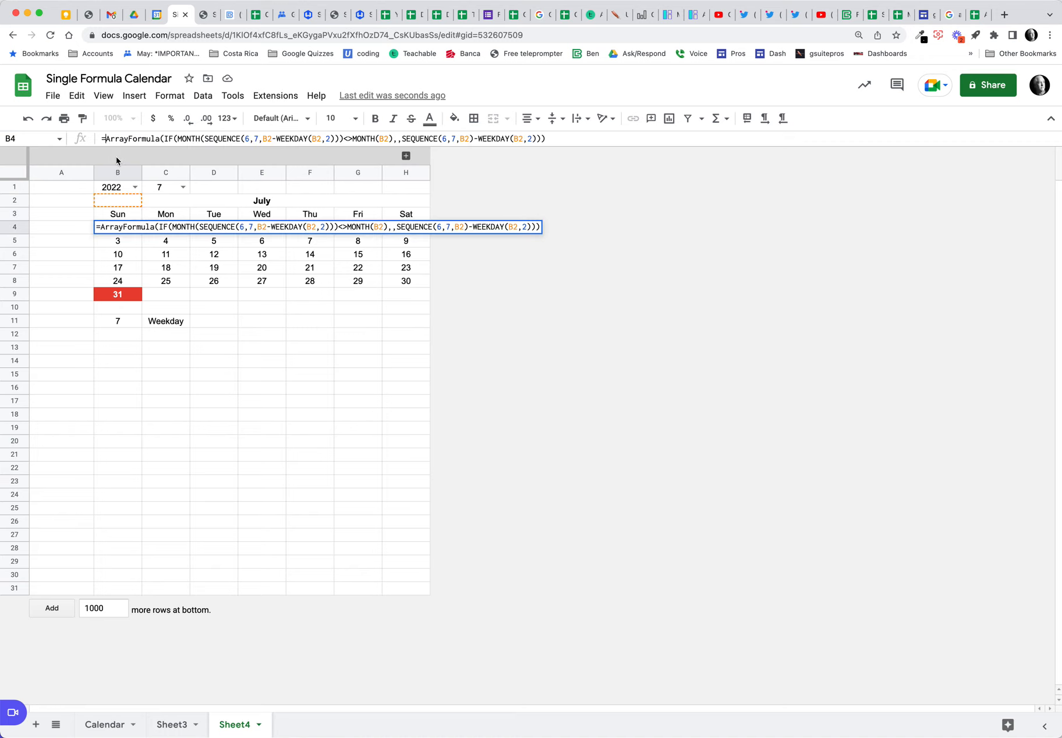
type("{")
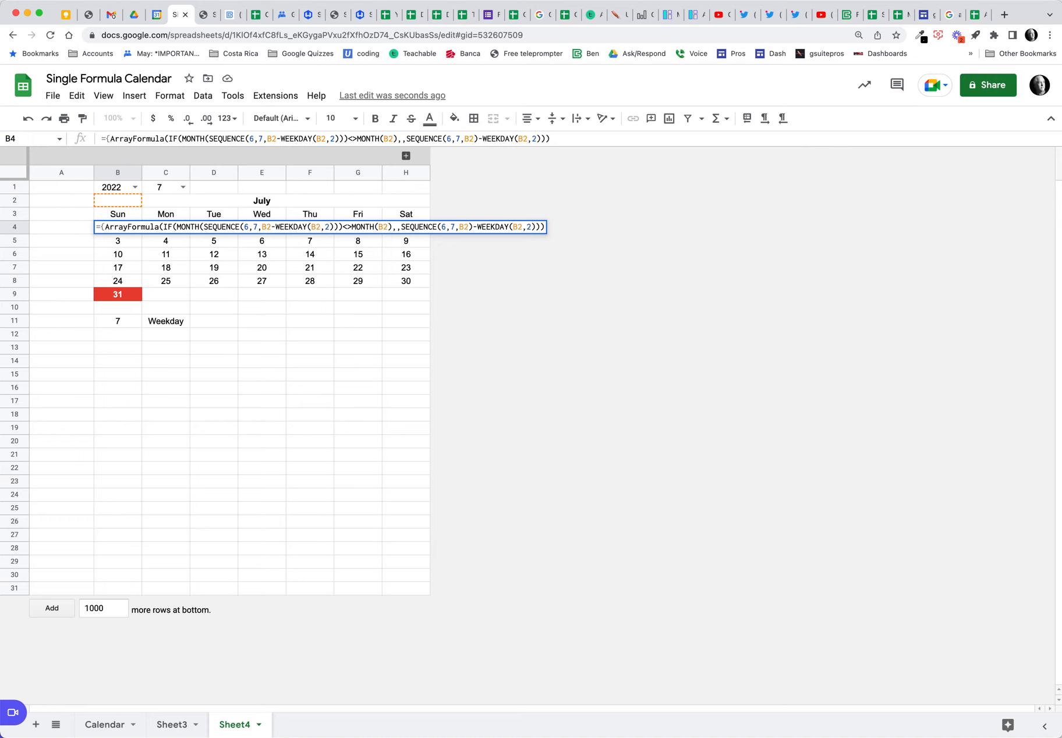
type("\"")
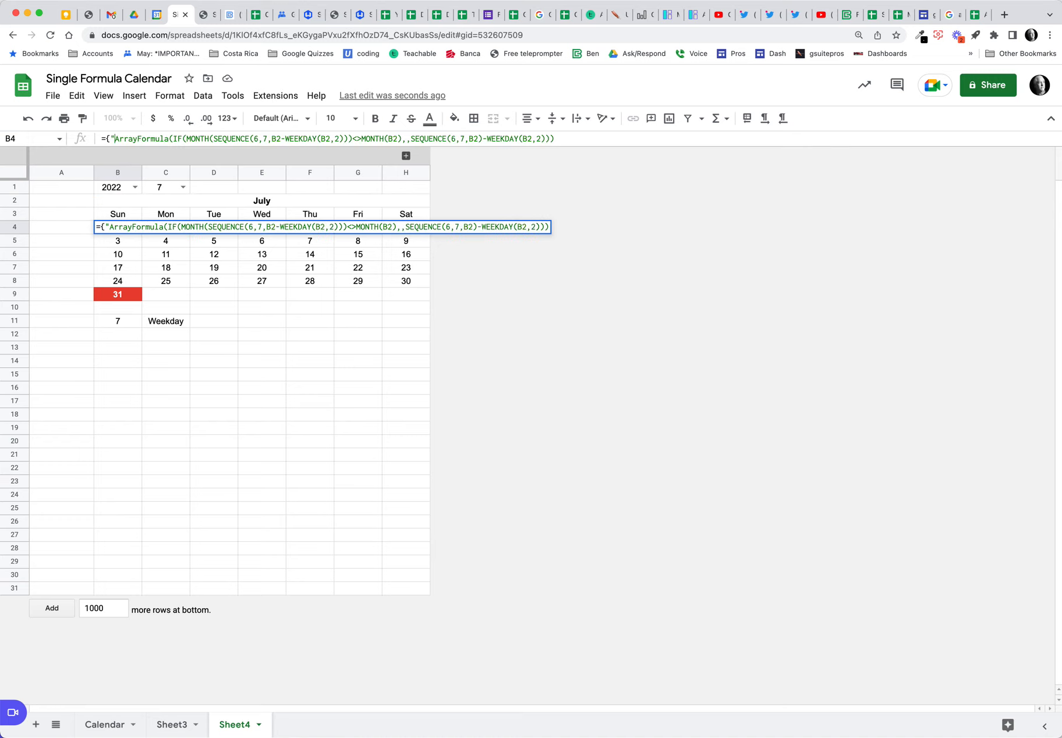
type("Sun\"")
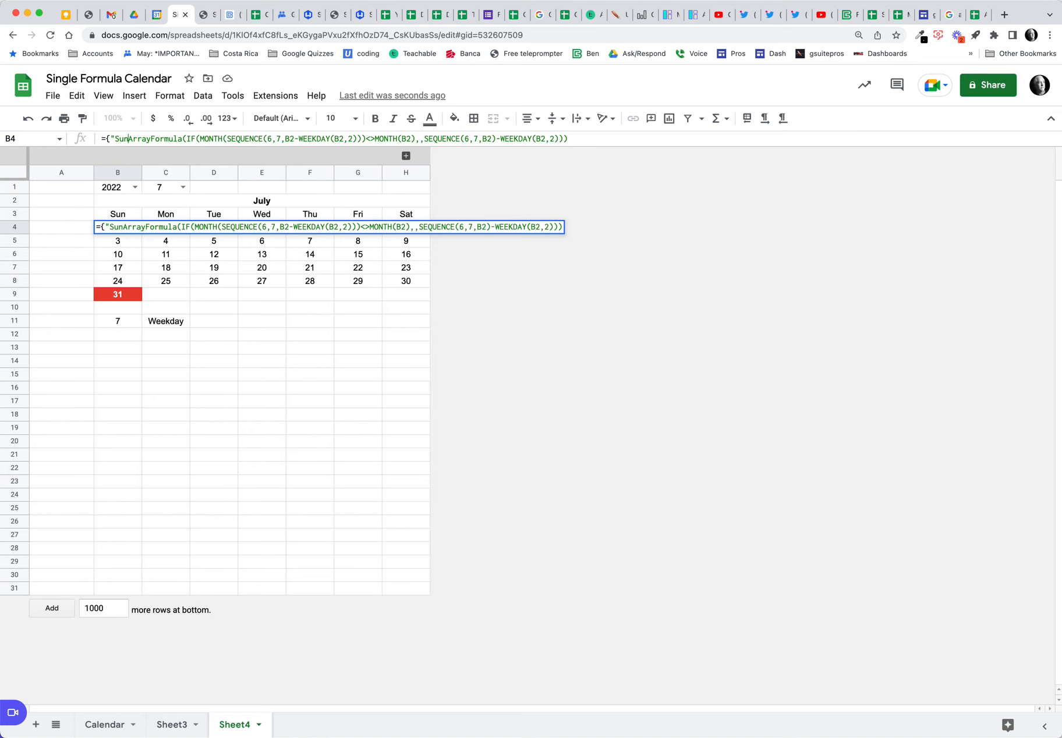
type(",")
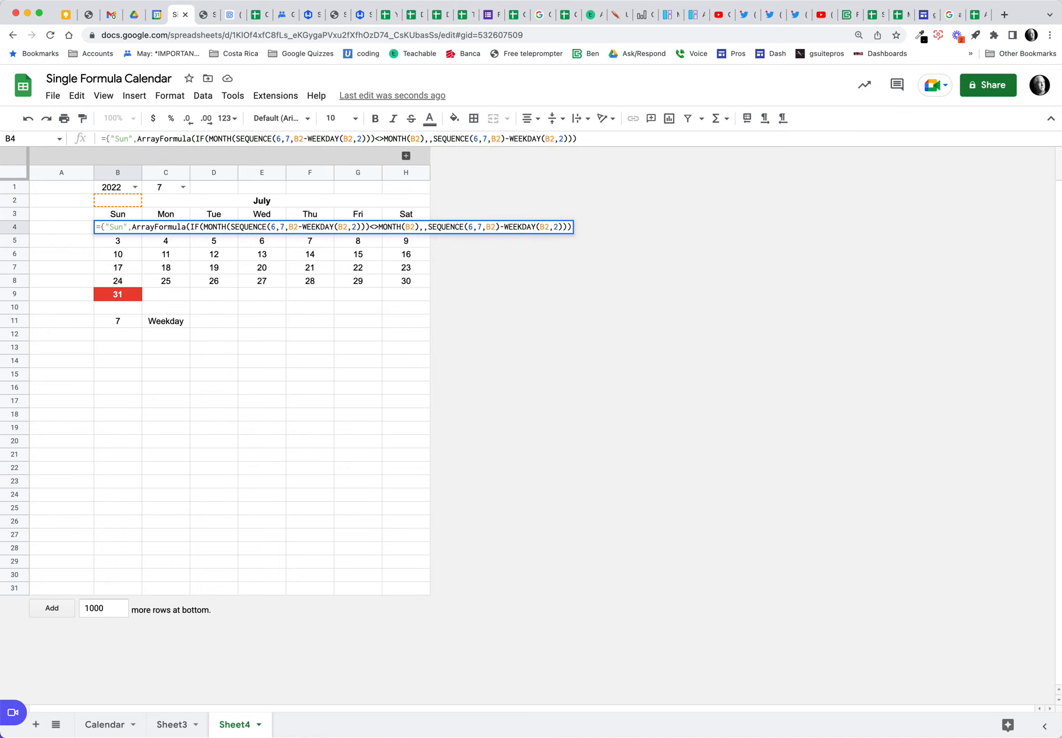
type("\"Mon")
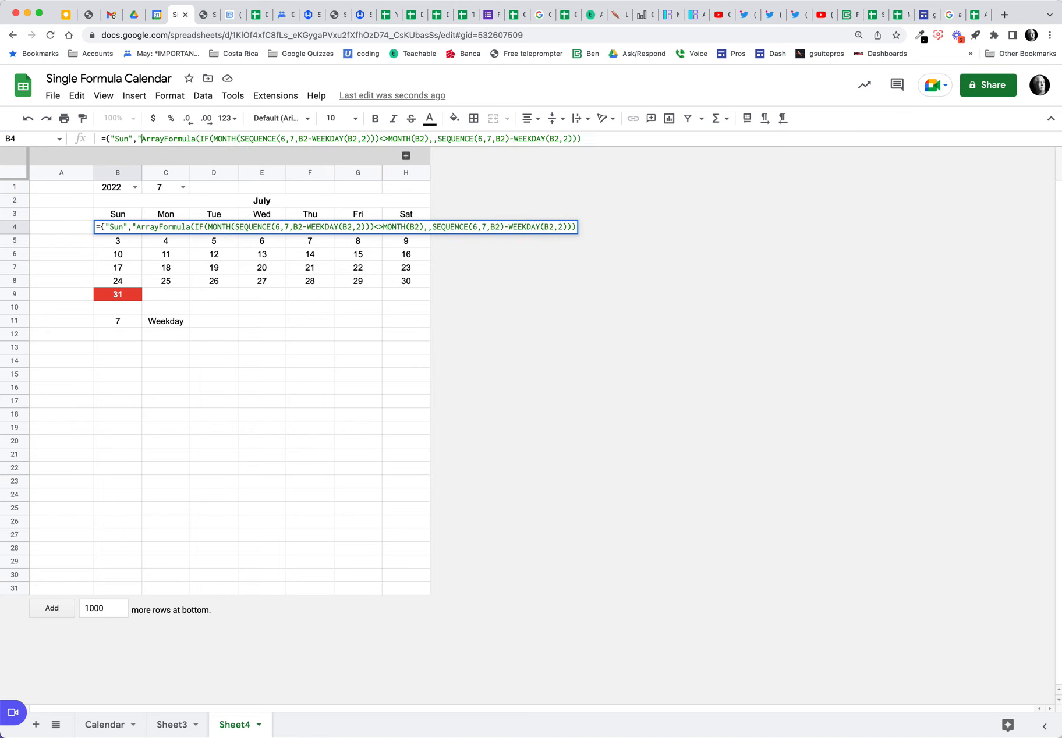
type("\"")
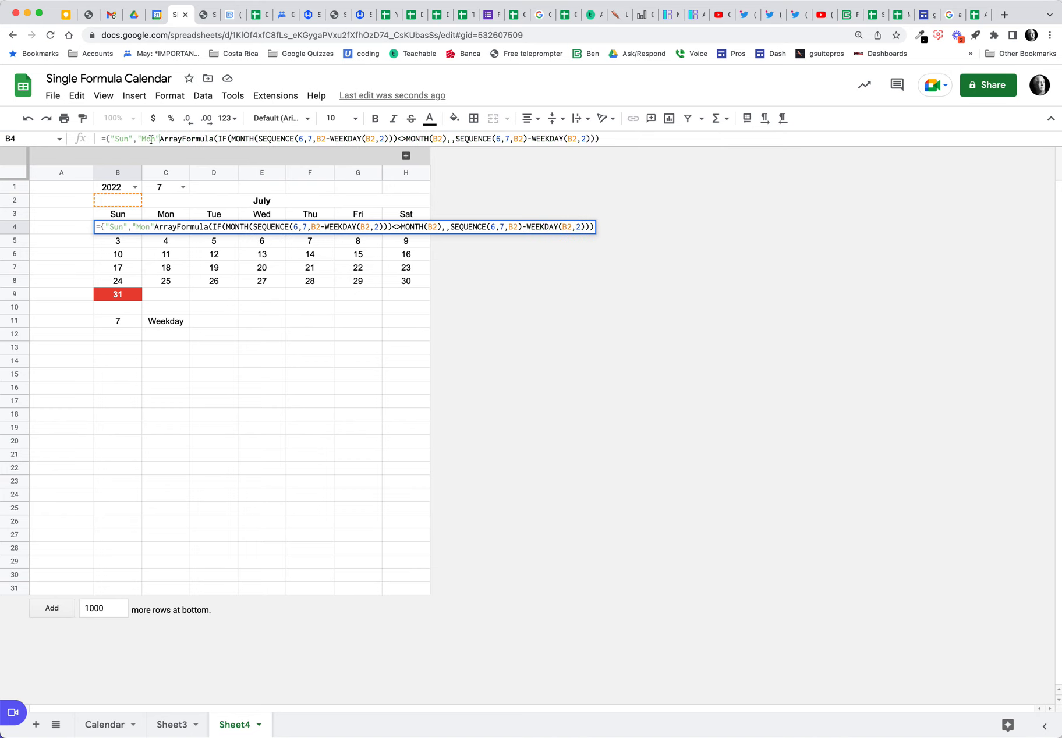
Step: Continue the header array in B4's formula with "Tue","Wed","Thu","Fri","Sat" before ArrayFormula
type(",\"")
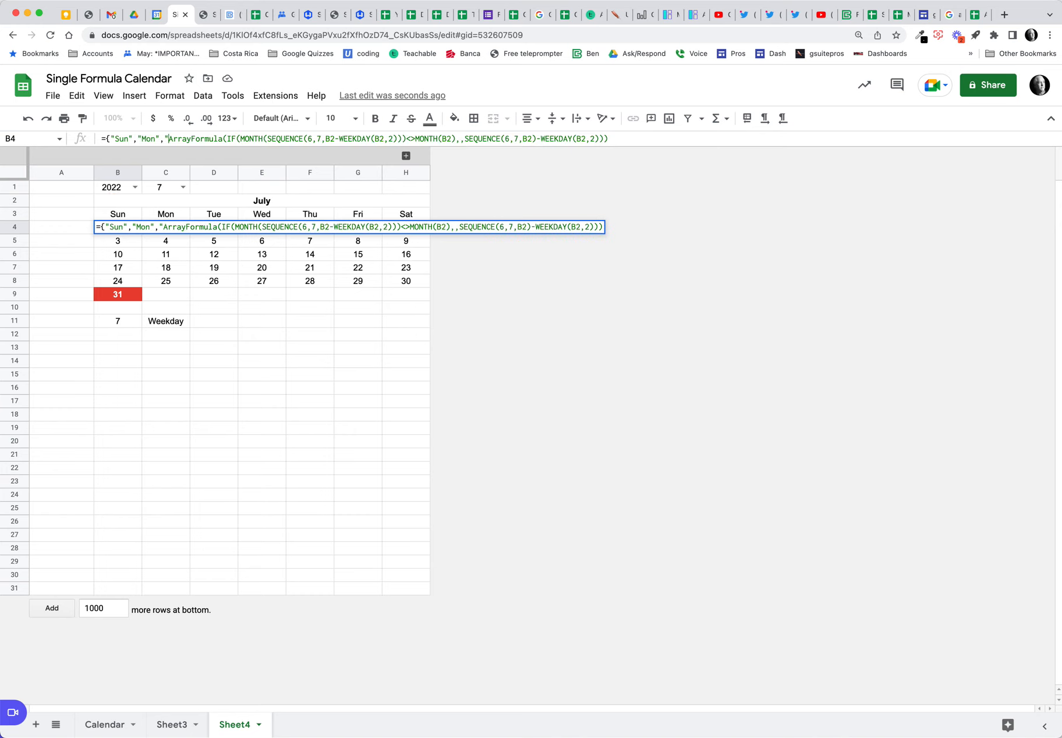
type("TUE\".")
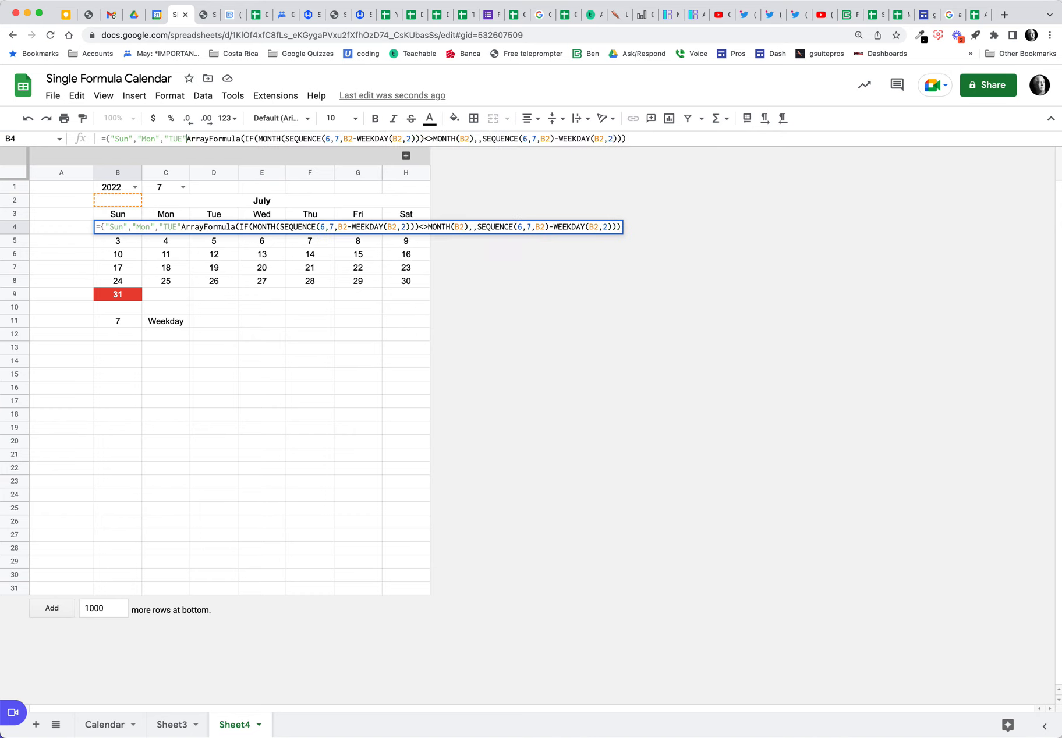
type("WED")
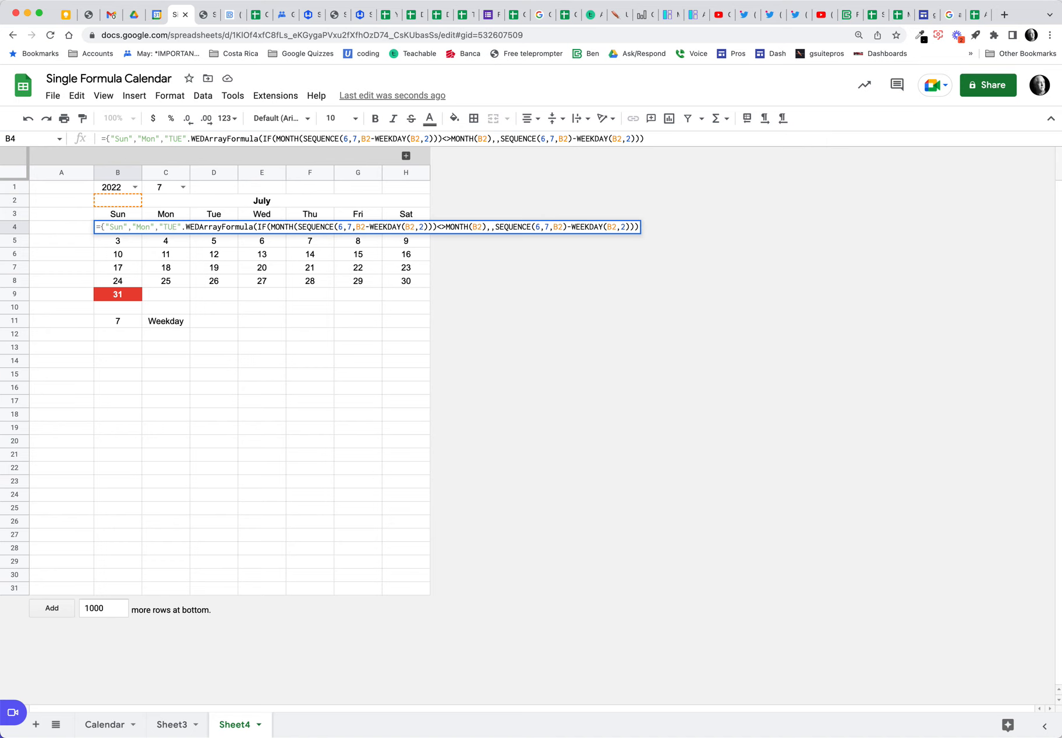
type("\"")
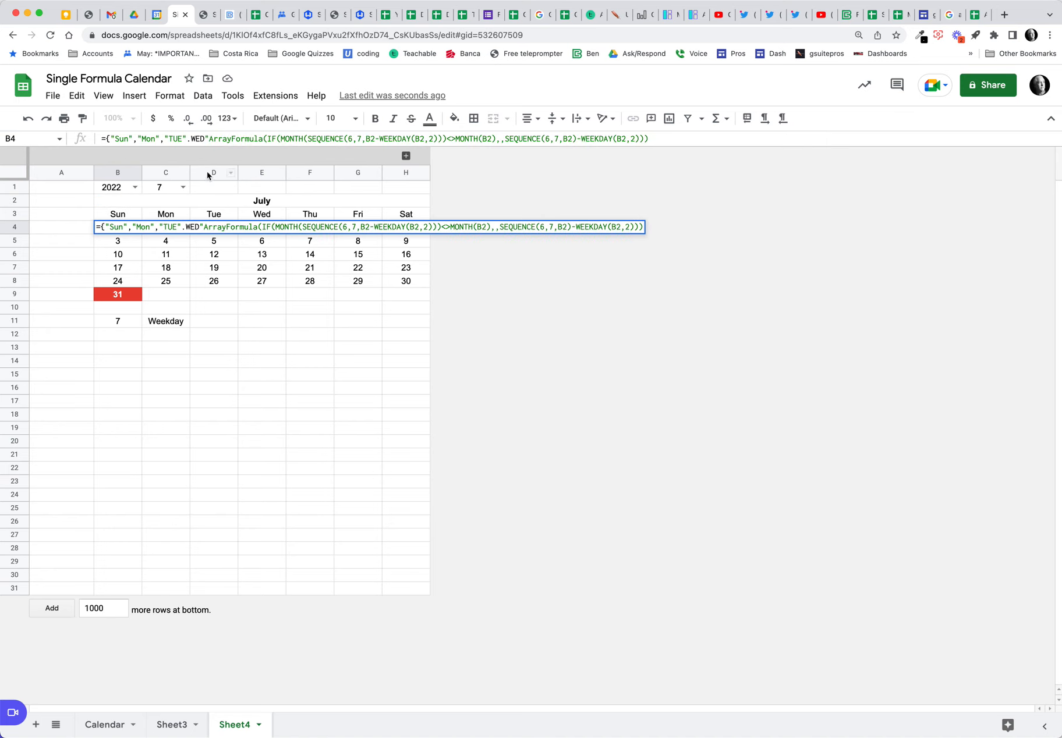
key("BackSpace")
key("BackSpace")
type(",\"")
left_click(207, 139)
type(",\"Wed")
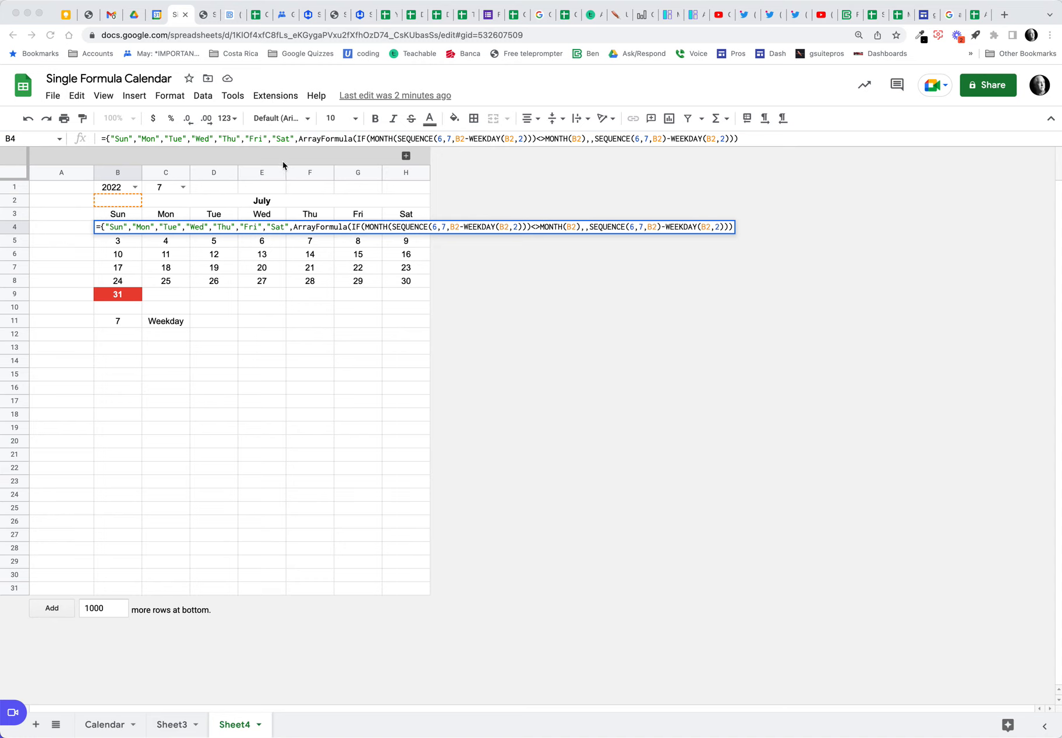
Step: Insert a semicolon between the weekday headers and ArrayFormula in B4, close the array with a brace and commit the formula
left_click(296, 140)
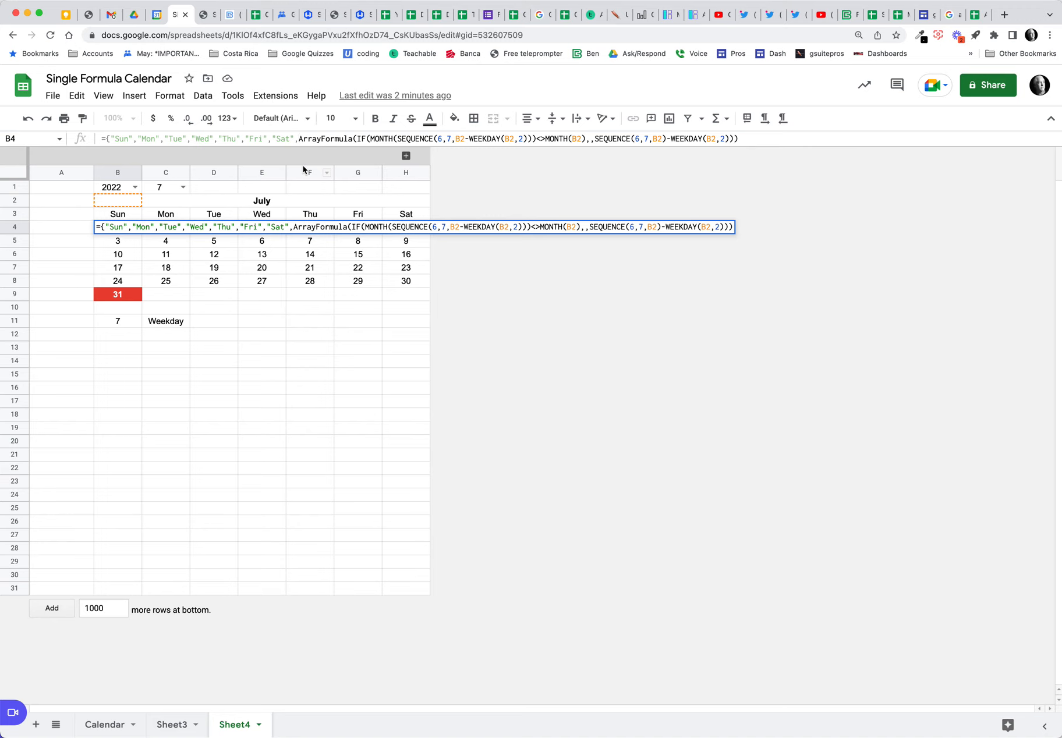
type(";")
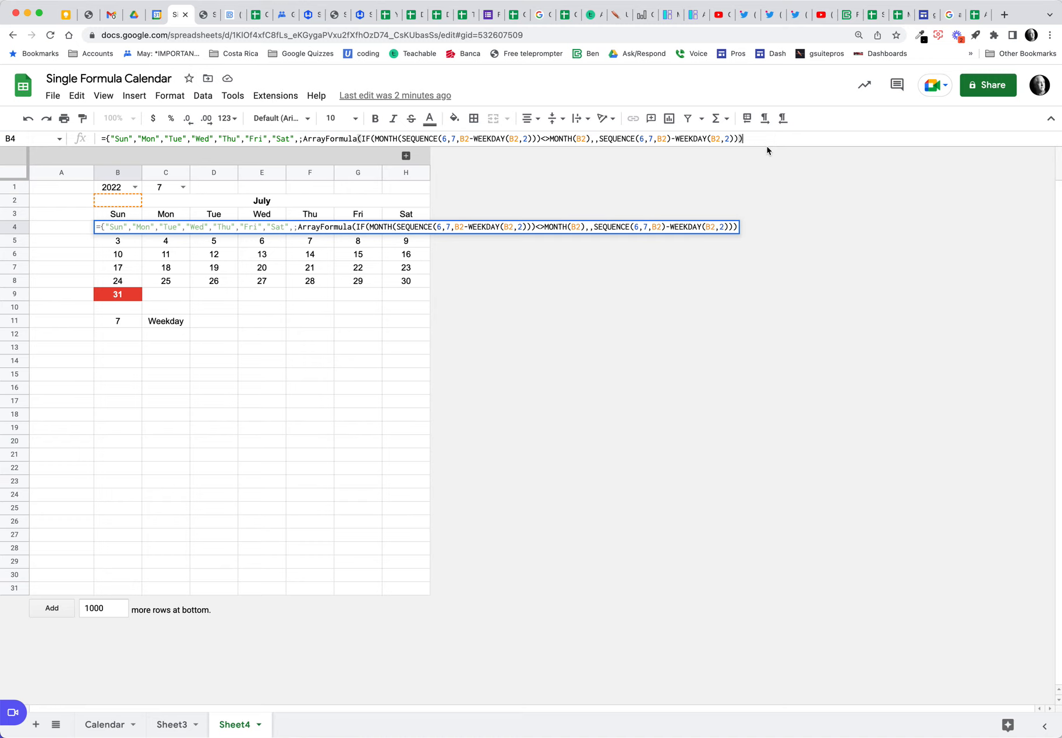
type("}")
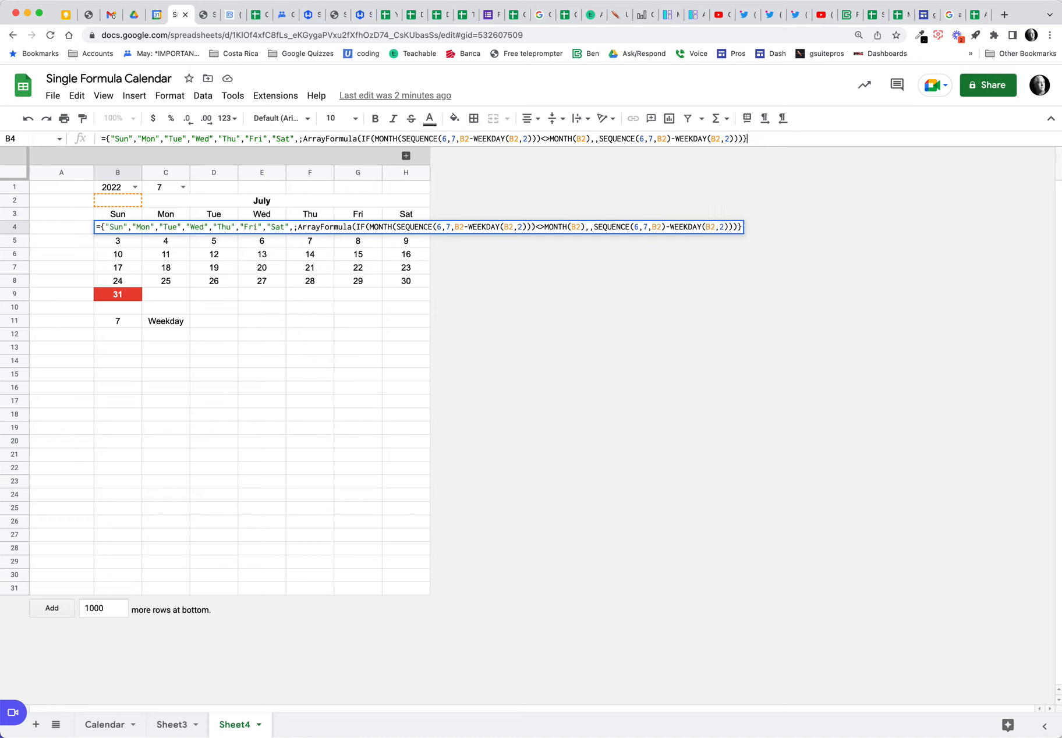
key("Return")
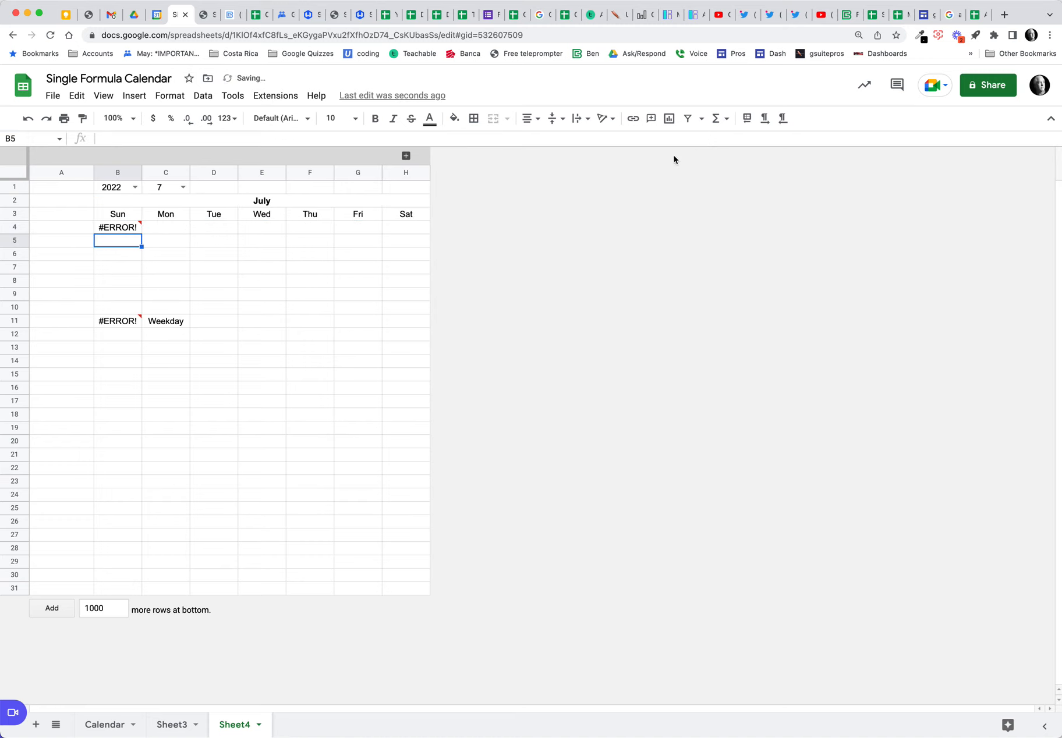
Step: Remove the extra comma after "Sat" in B4's array formula and select the Sun header in B3
left_click(131, 228)
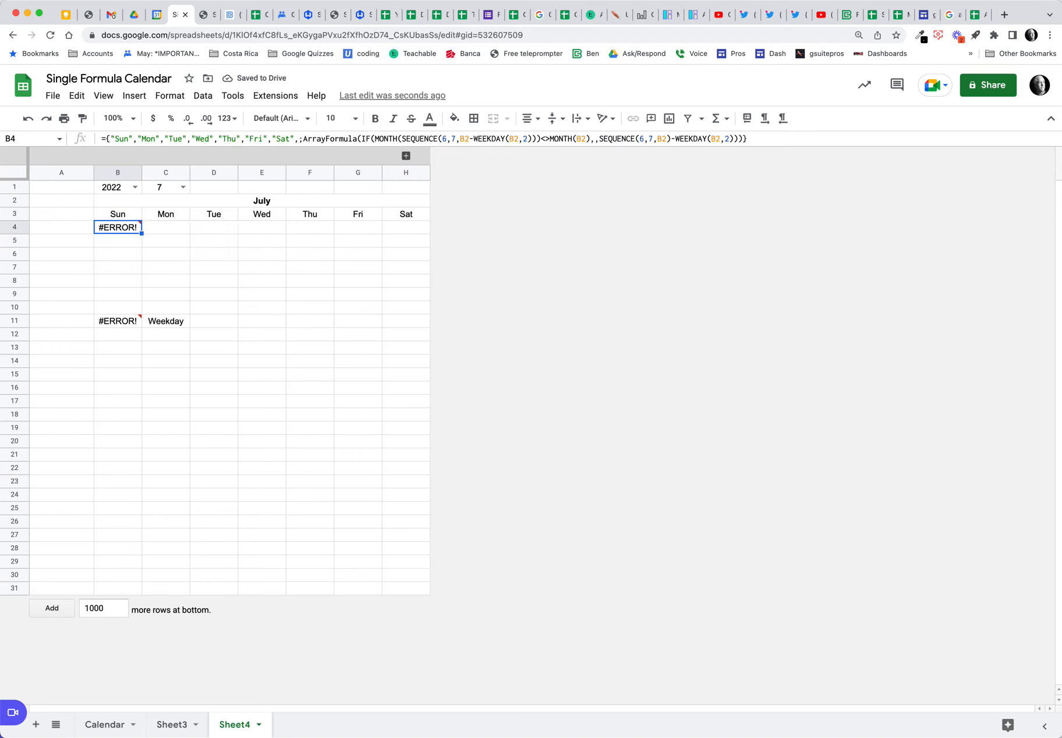
key("BackSpace")
key("Return")
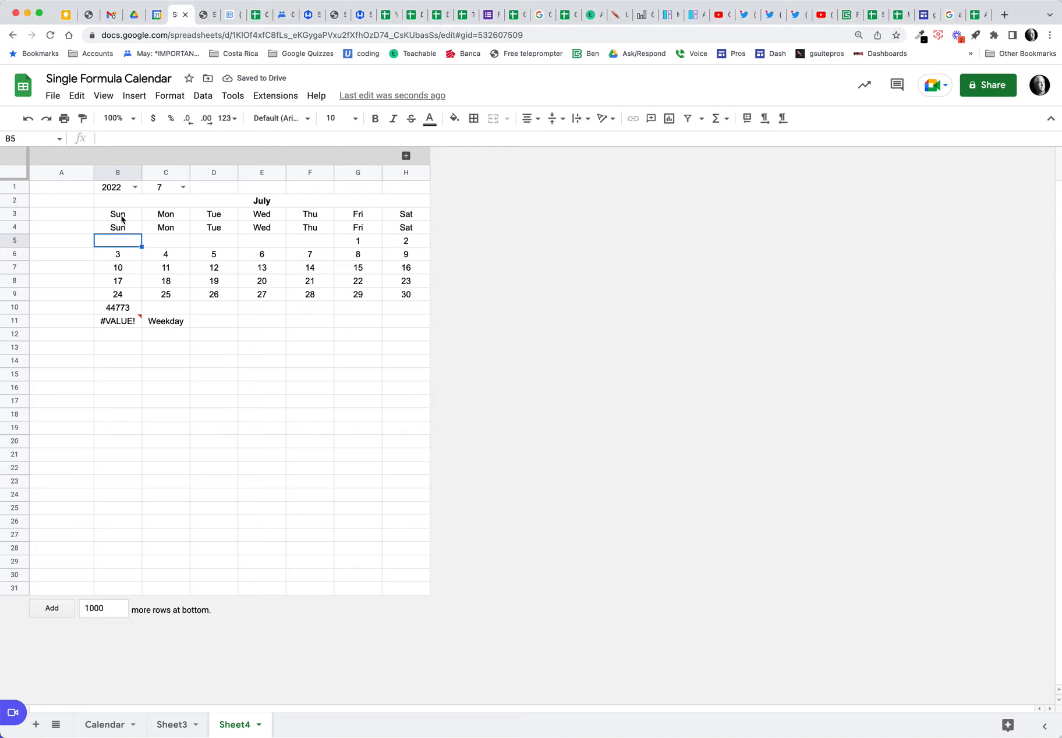
left_click(131, 214)
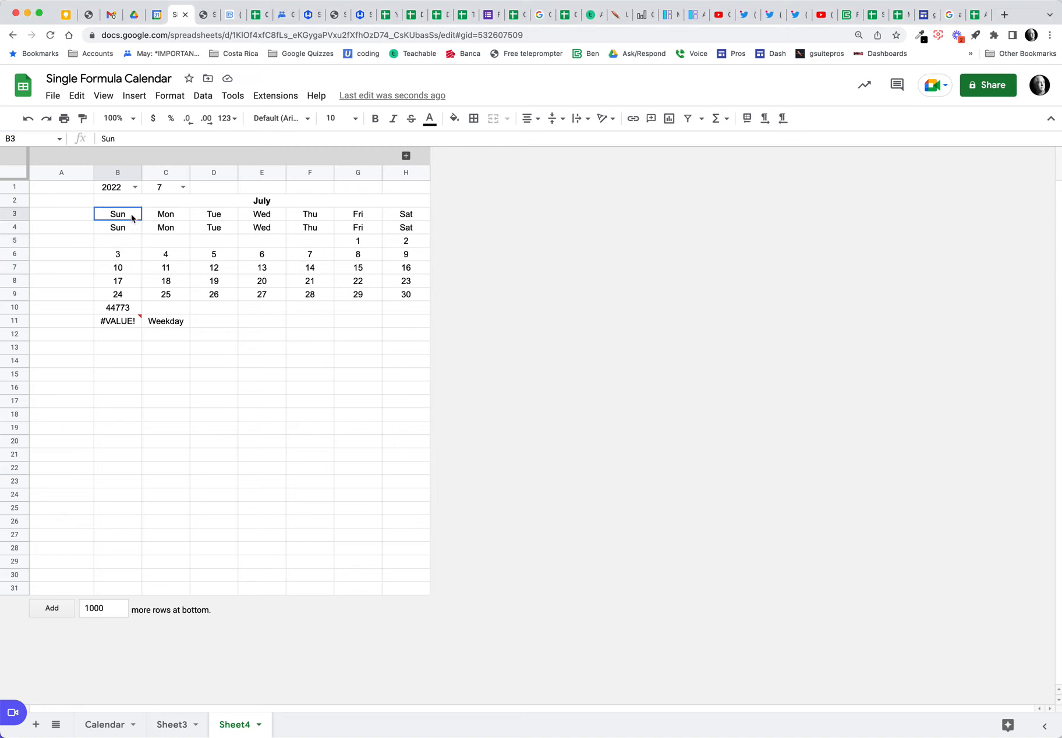
Step: Clear the typed weekday headers in B3:H3 and move the array formula from B4 up to B3
left_click_drag(131, 215, 398, 218)
key("Delete")
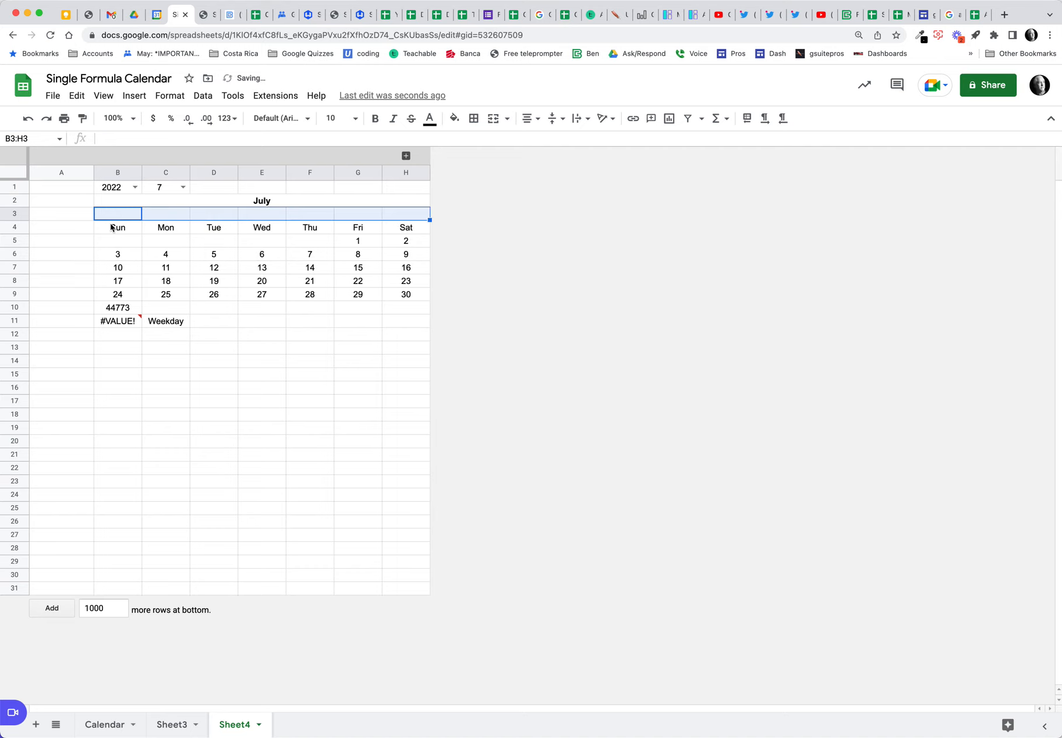
left_click(110, 227)
left_click_drag(121, 221, 126, 213)
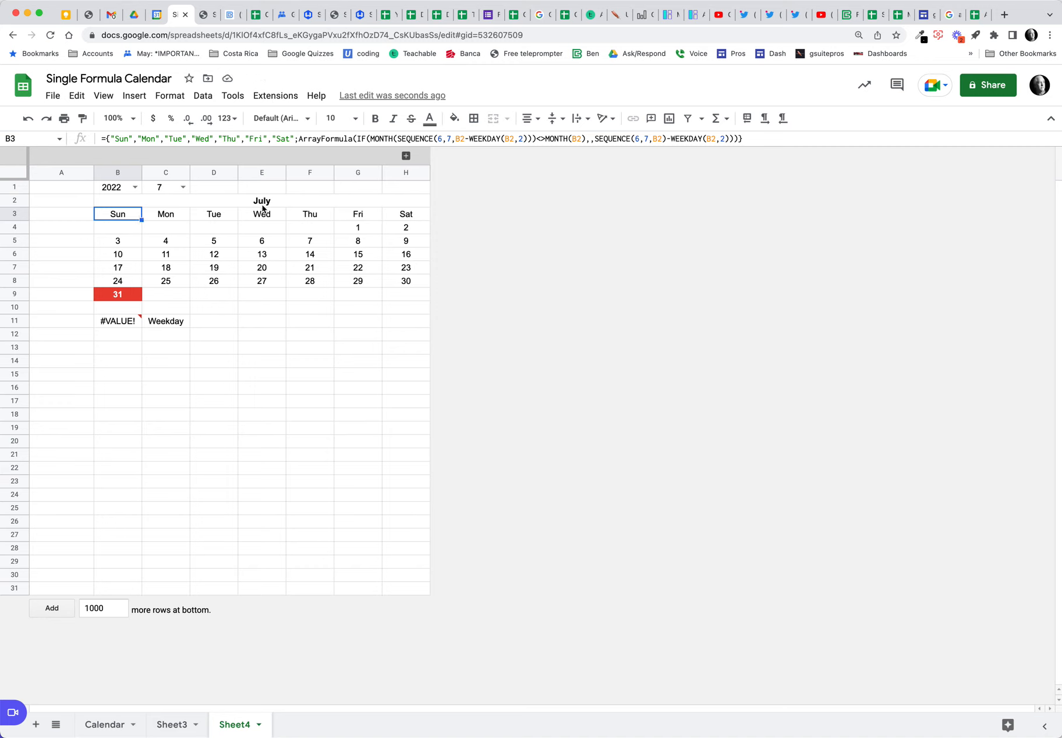
Step: Review the year and month cells, the formula behind the merged month title, and the array formula in B3
left_click(122, 188)
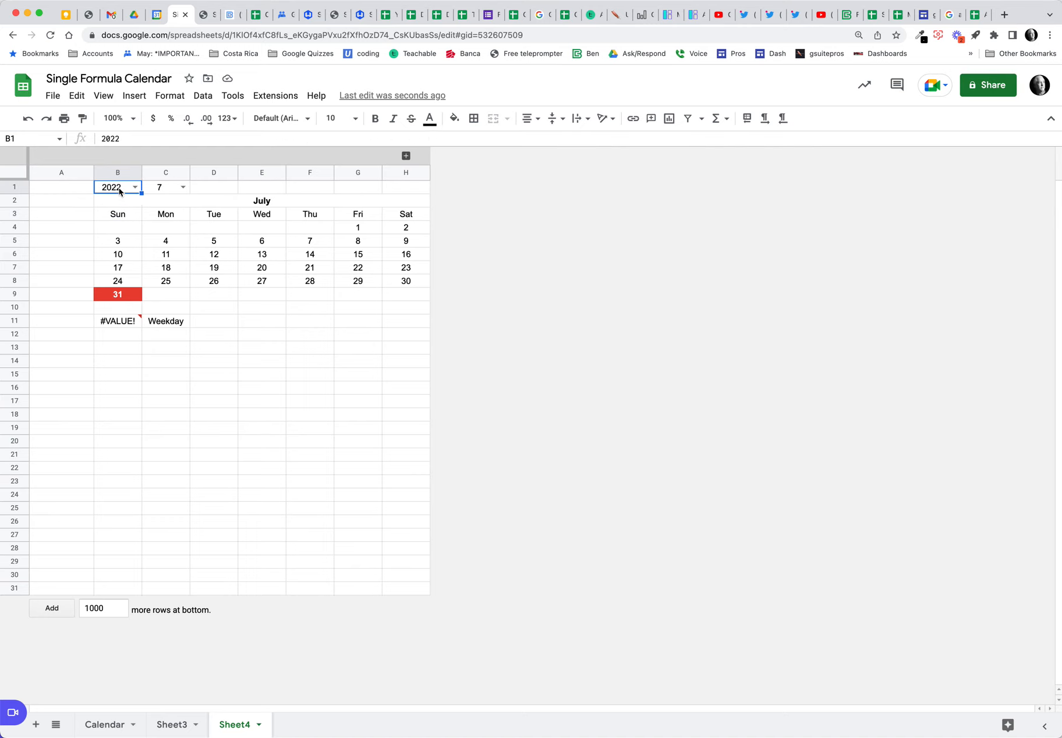
left_click(167, 191)
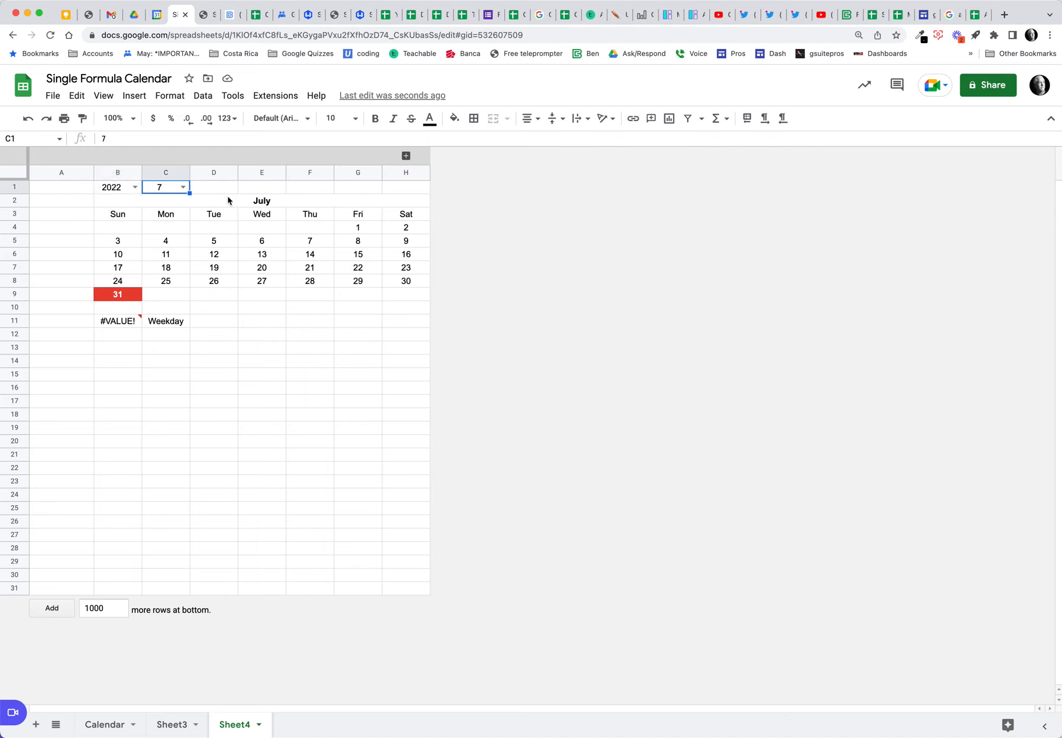
left_click(262, 202)
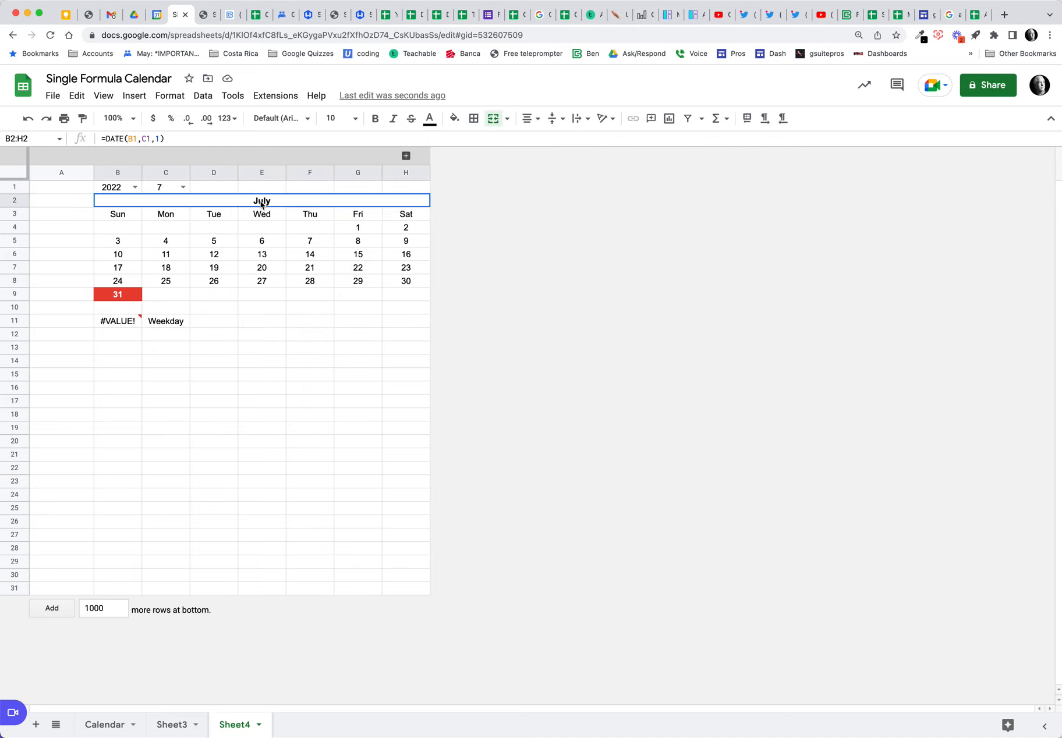
left_click(125, 216)
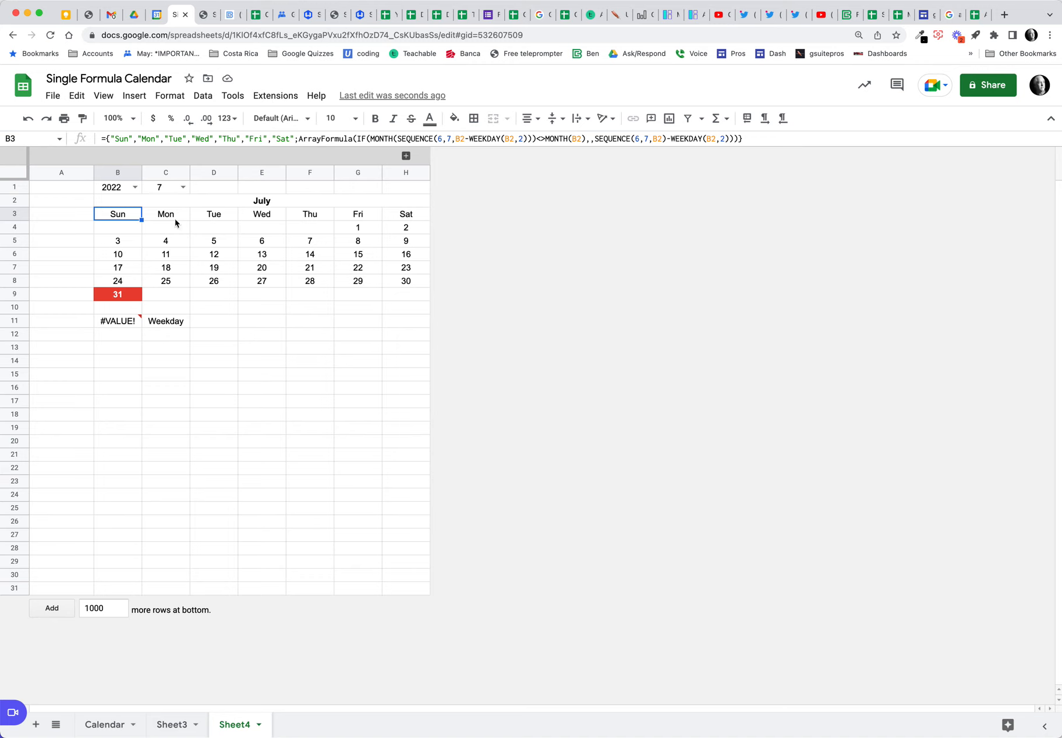
Step: Test the calendar with month 3, switch it to month 2 of year 2020, and select the array formula in B3
left_click(182, 186)
left_click(160, 238)
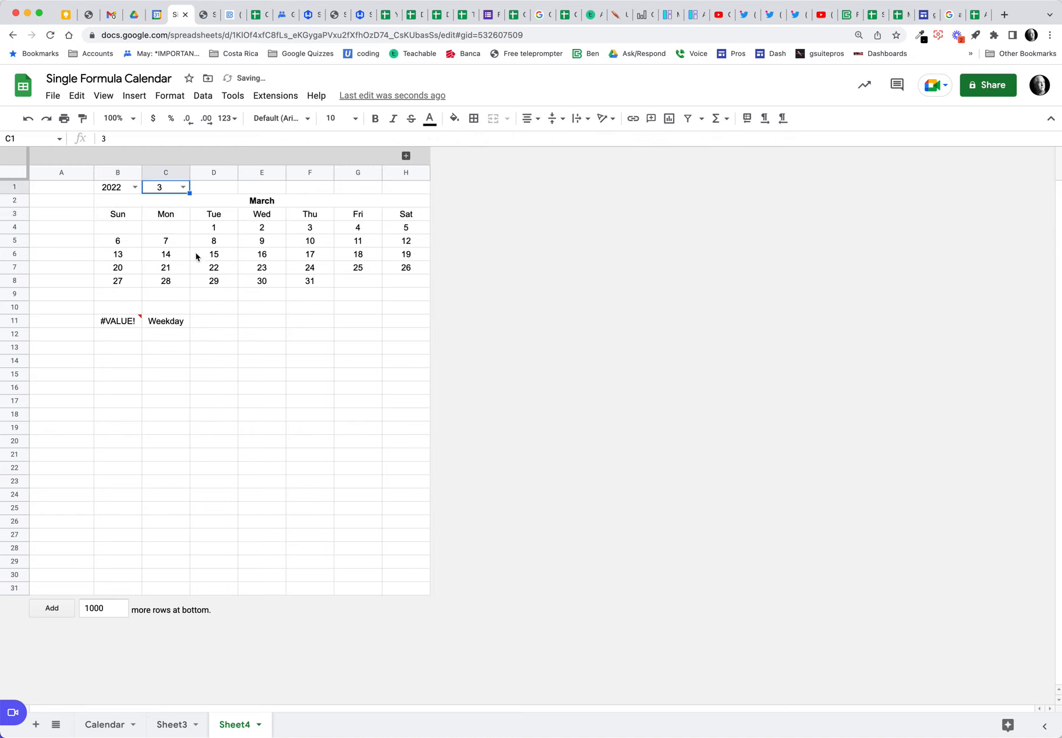
left_click(183, 187)
left_click(165, 221)
left_click(134, 188)
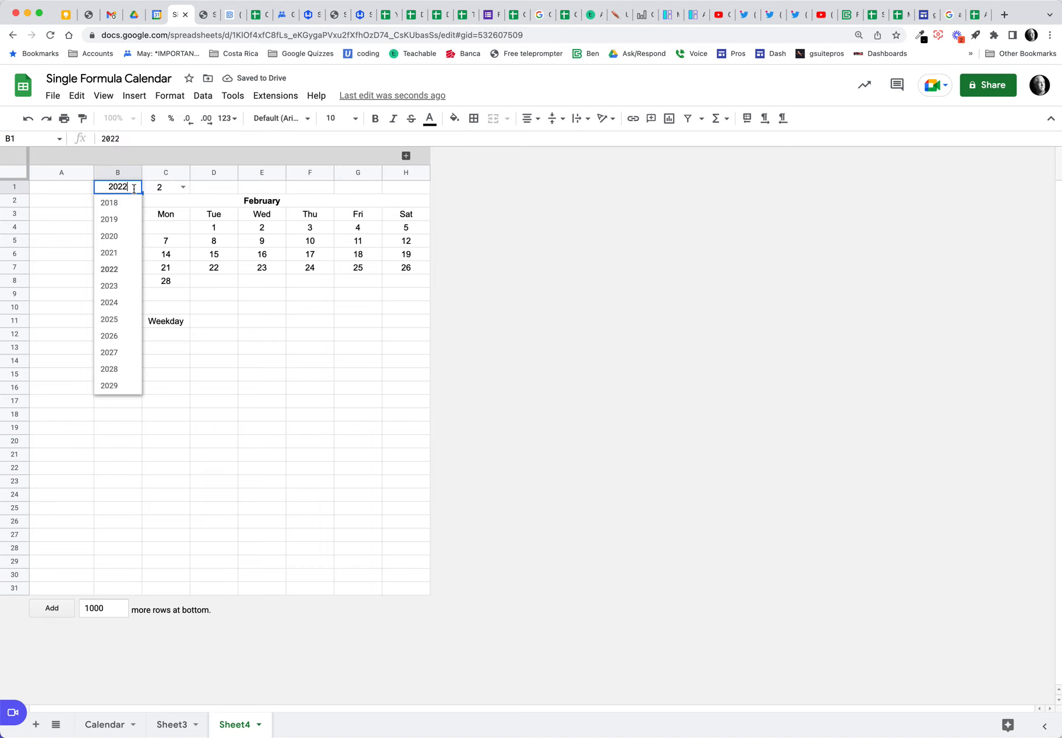
left_click(129, 237)
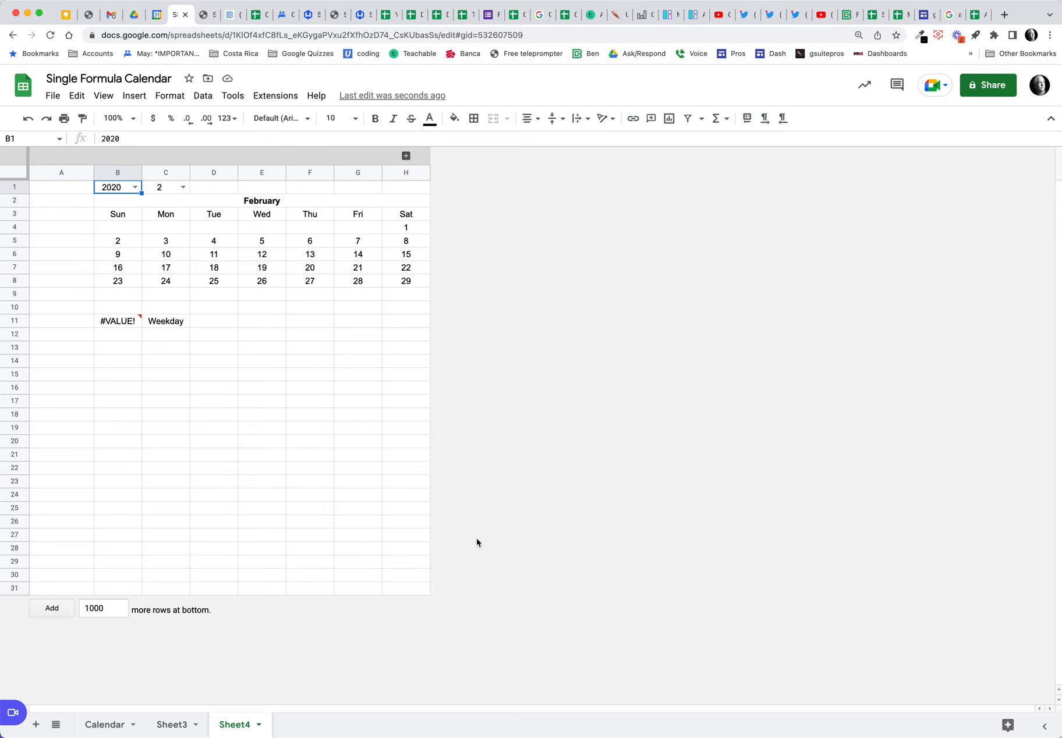
left_click(132, 212)
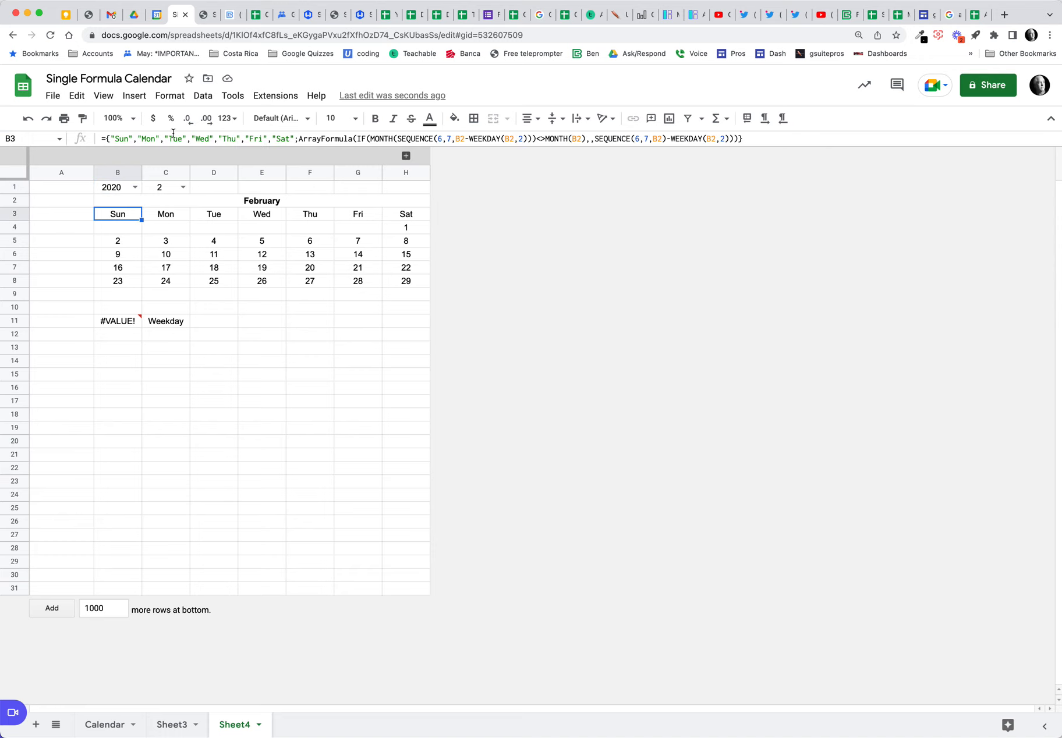